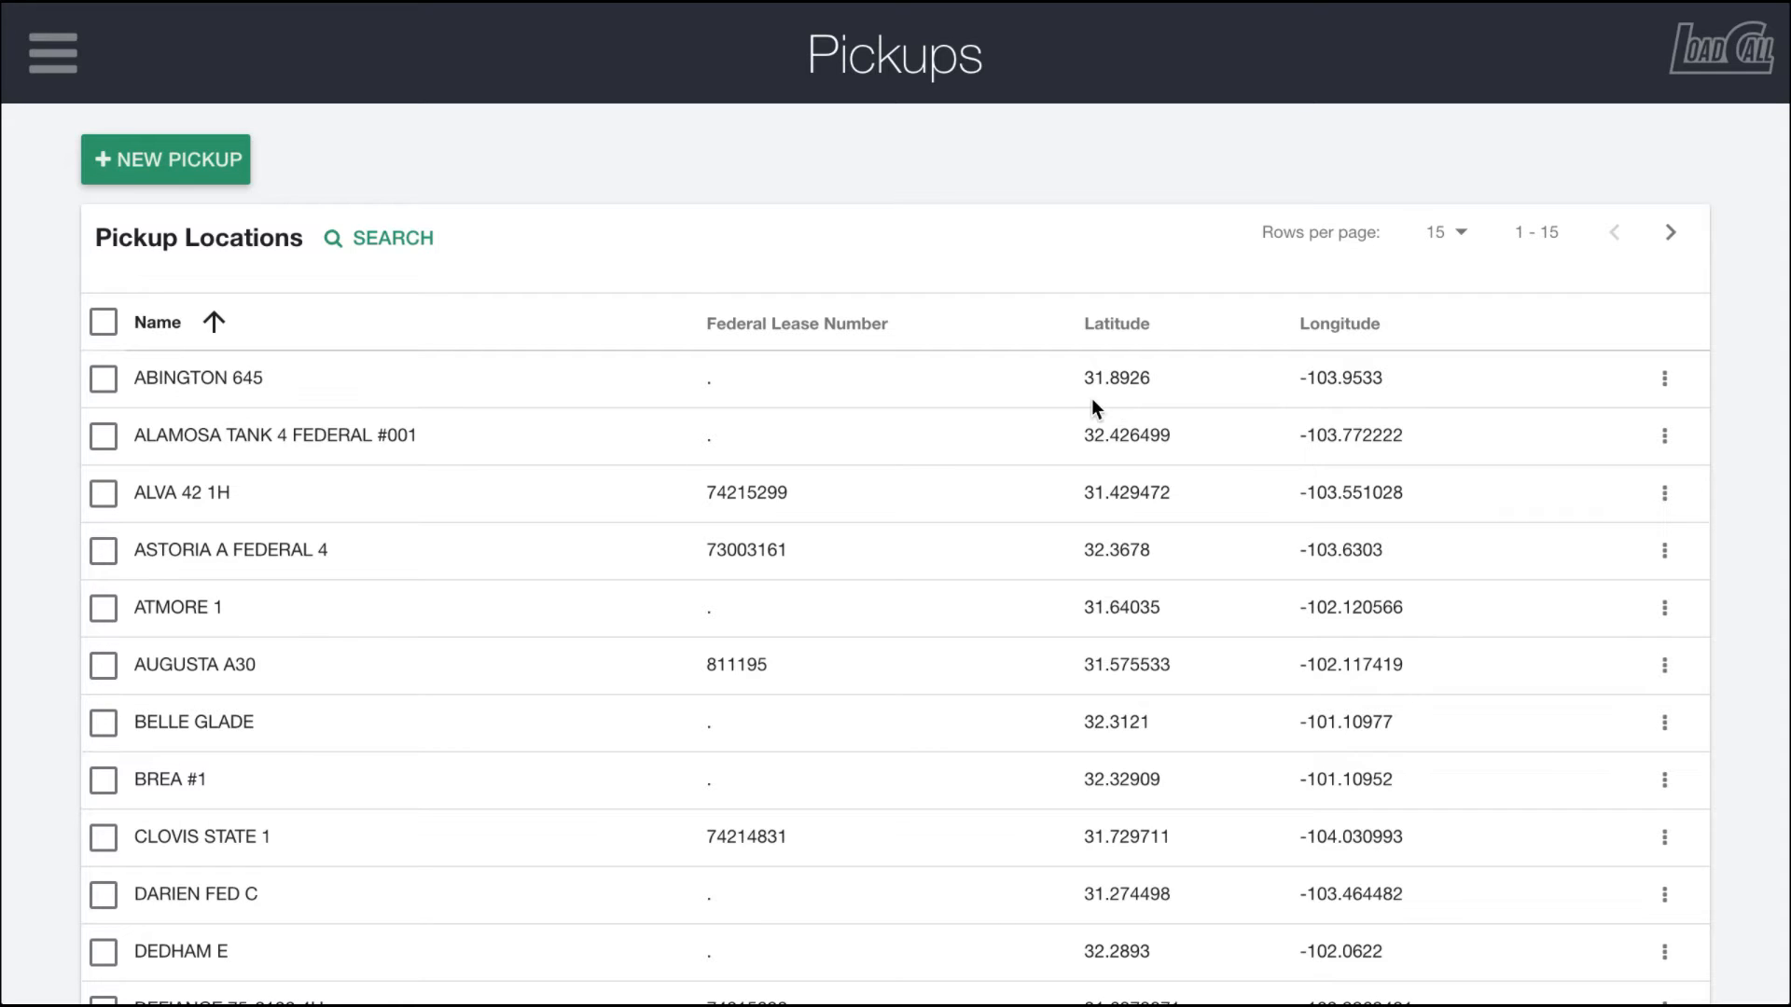
Step: Start a new pickup and name it Test Location 1
left_click(184, 161)
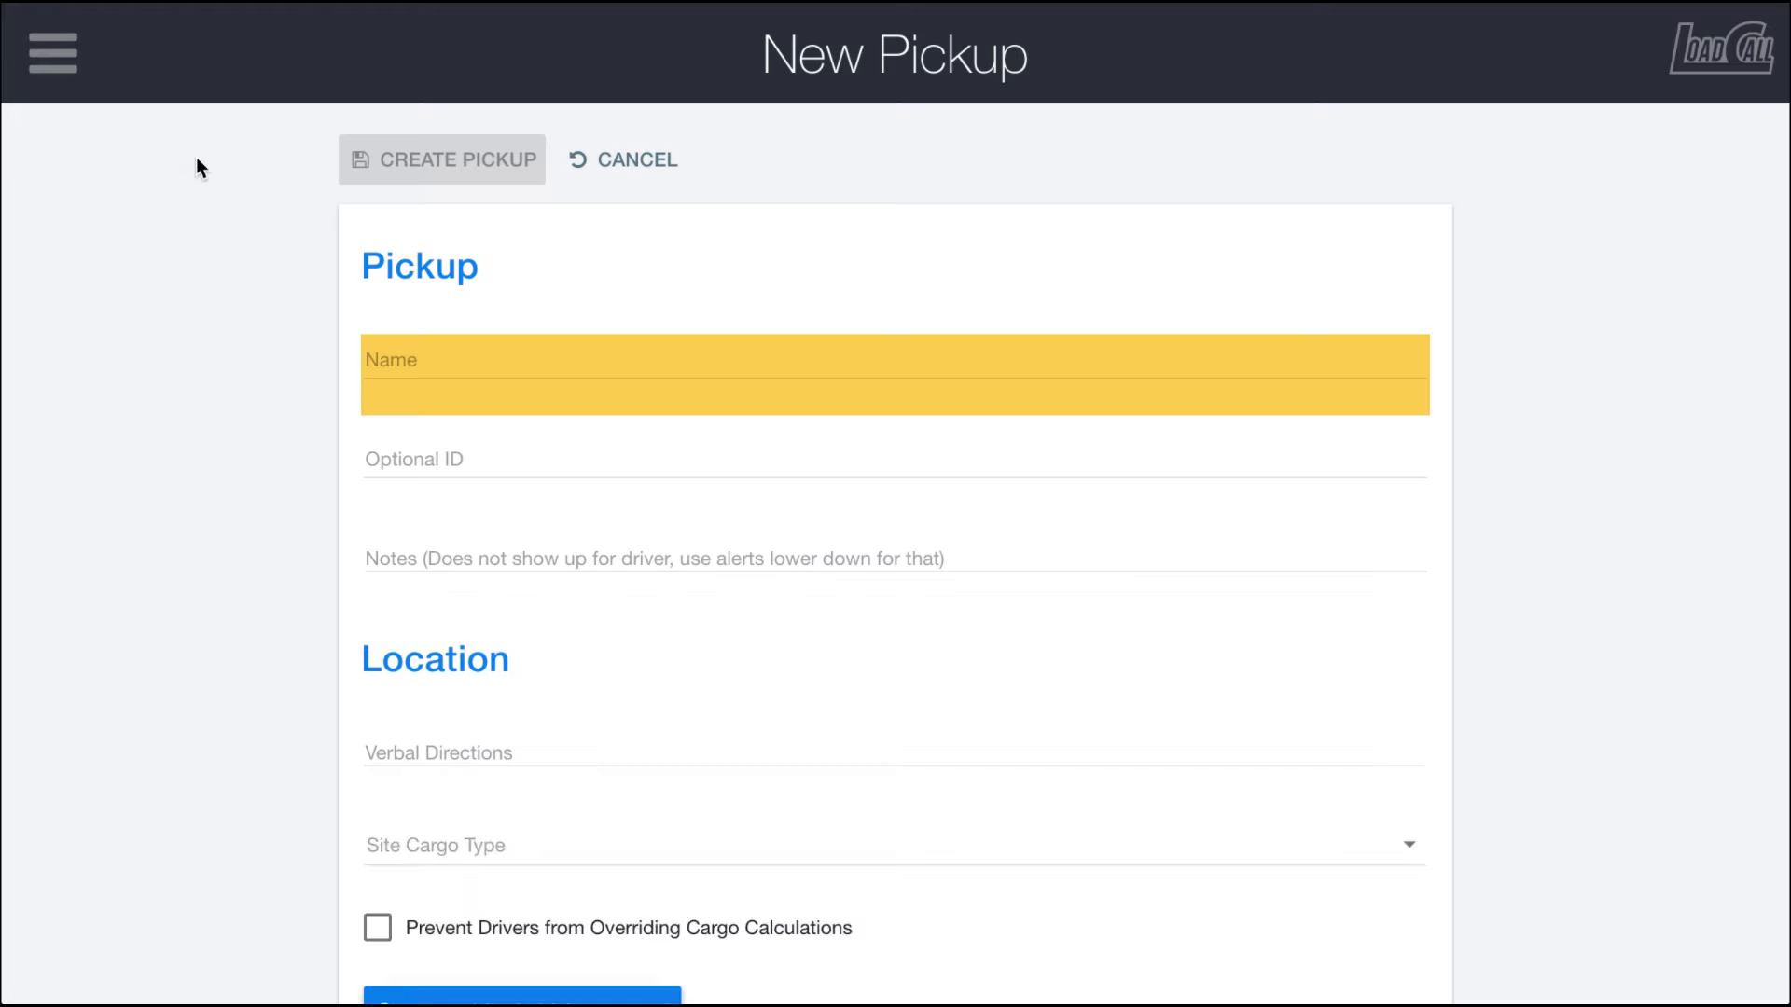
left_click(375, 355)
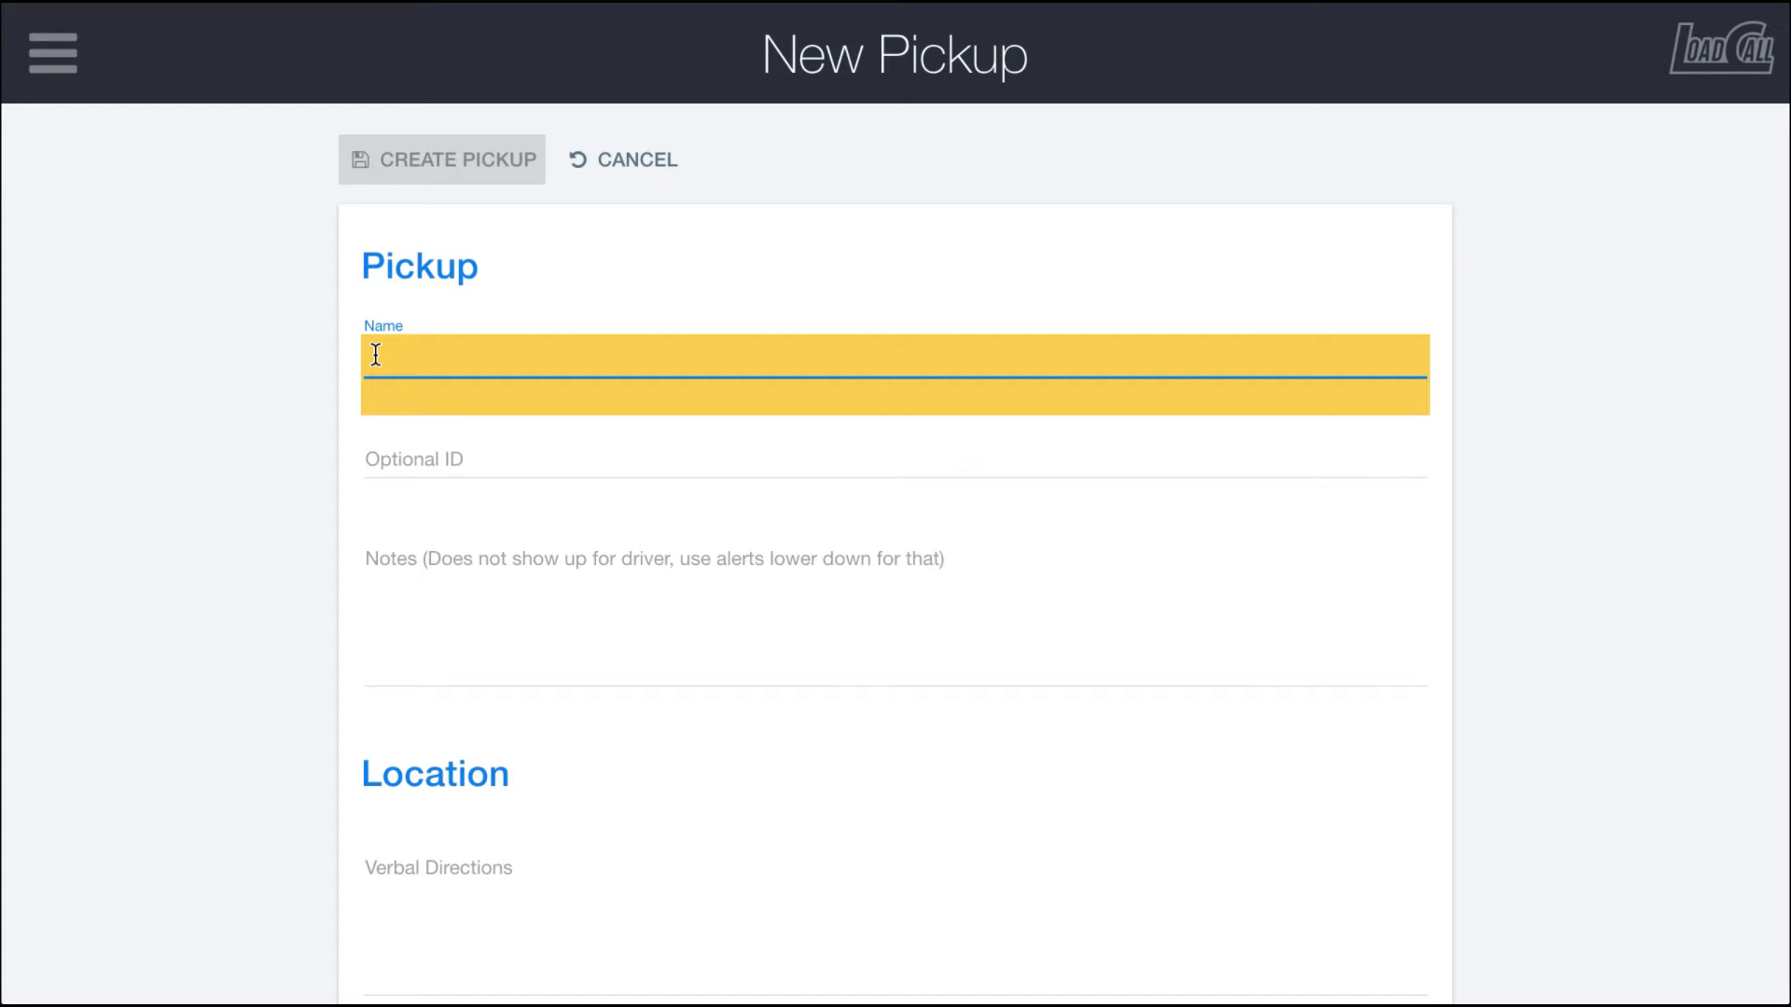
type("Test L")
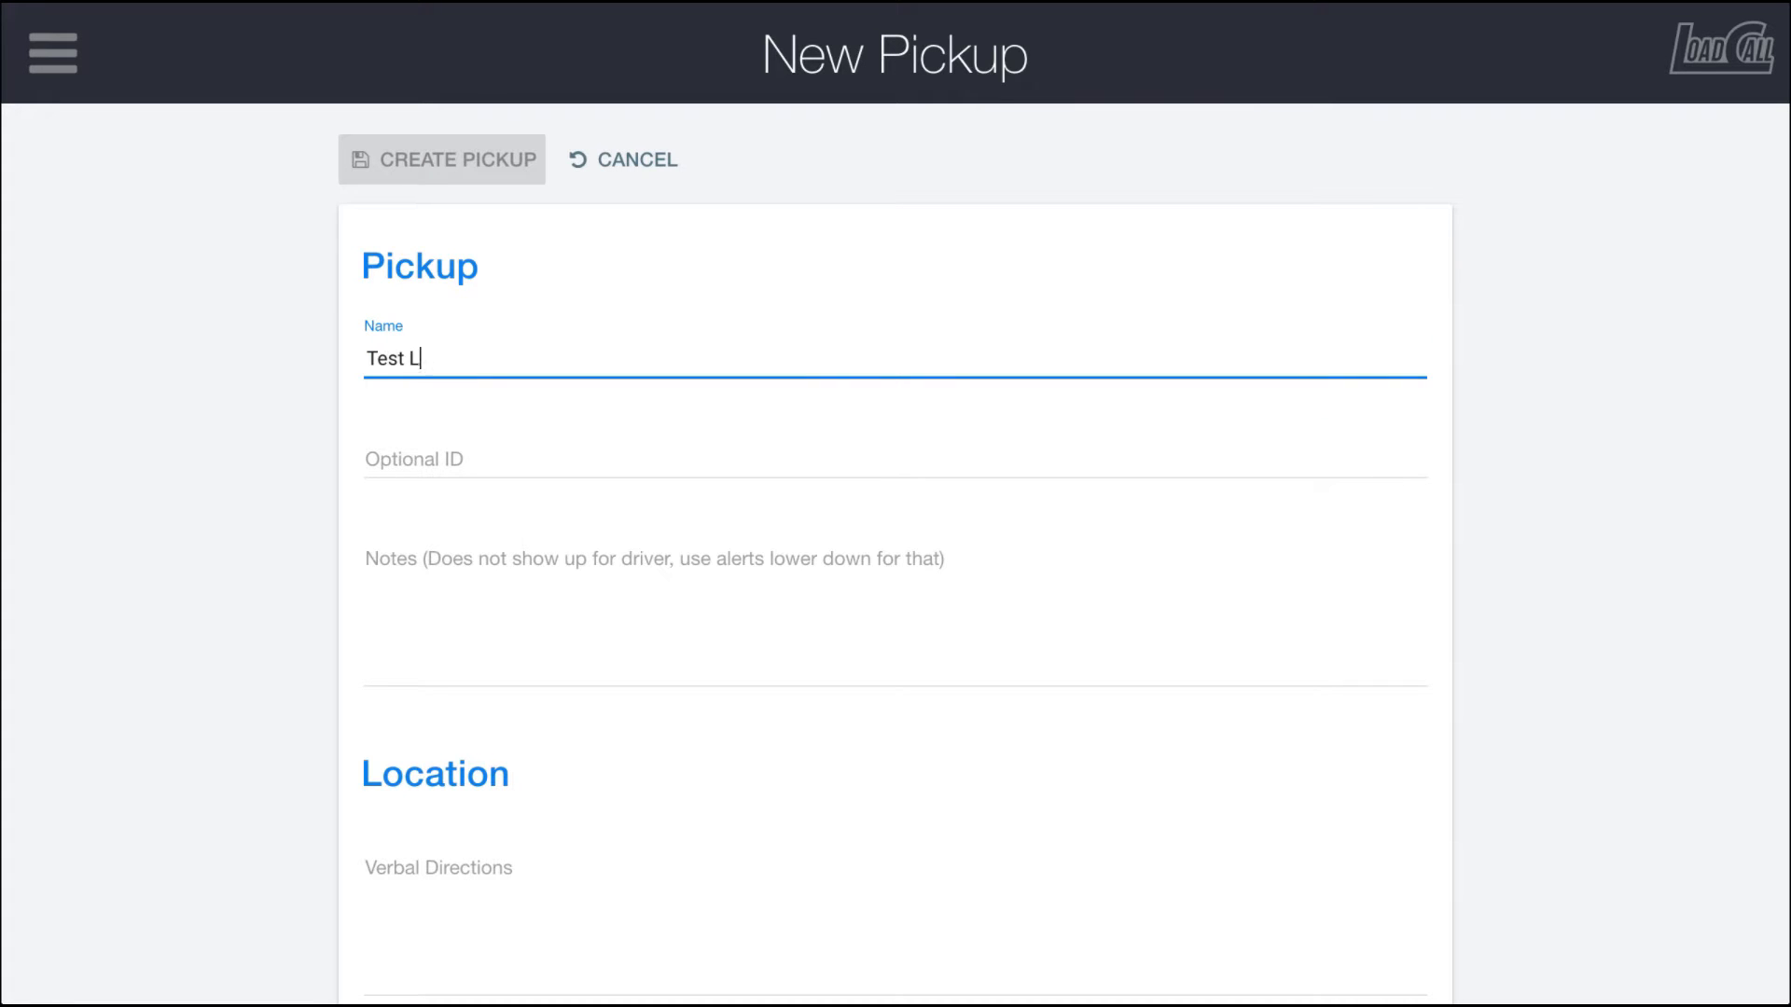
type("ocation 1")
Step: Browse the Site Cargo Type options and close the list without choosing one
scroll(310, 539, "down", 5)
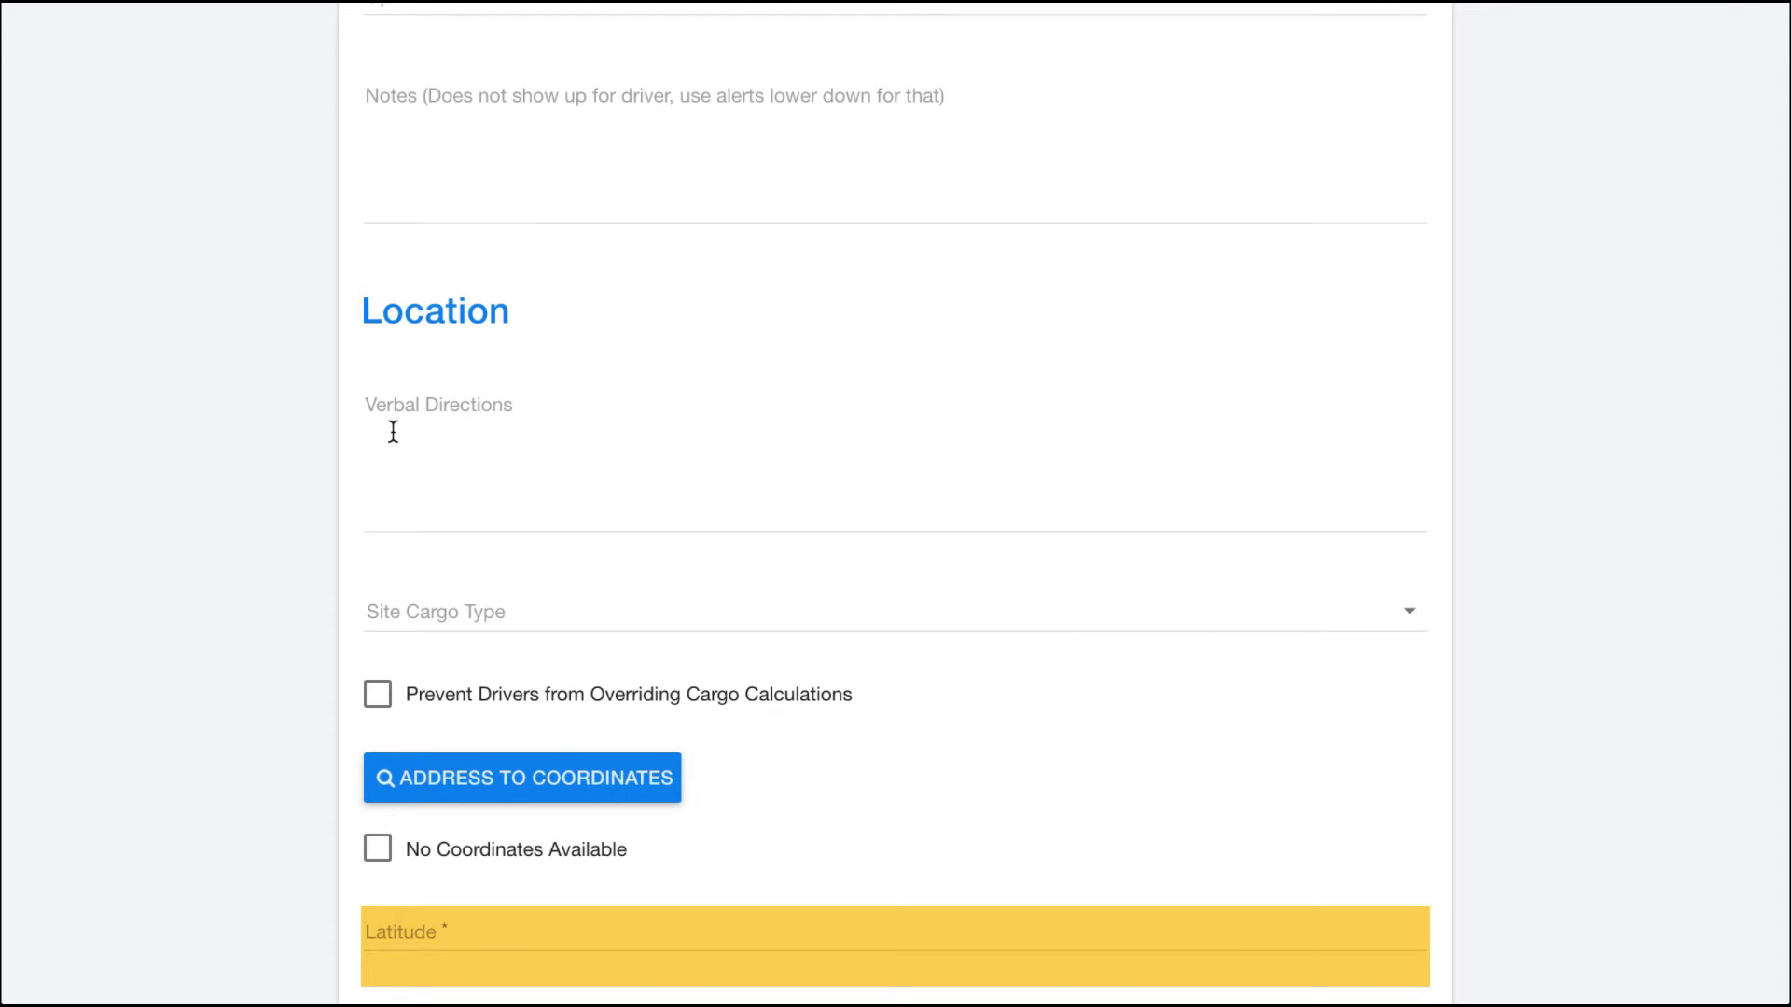
scroll(407, 431, "down", 2)
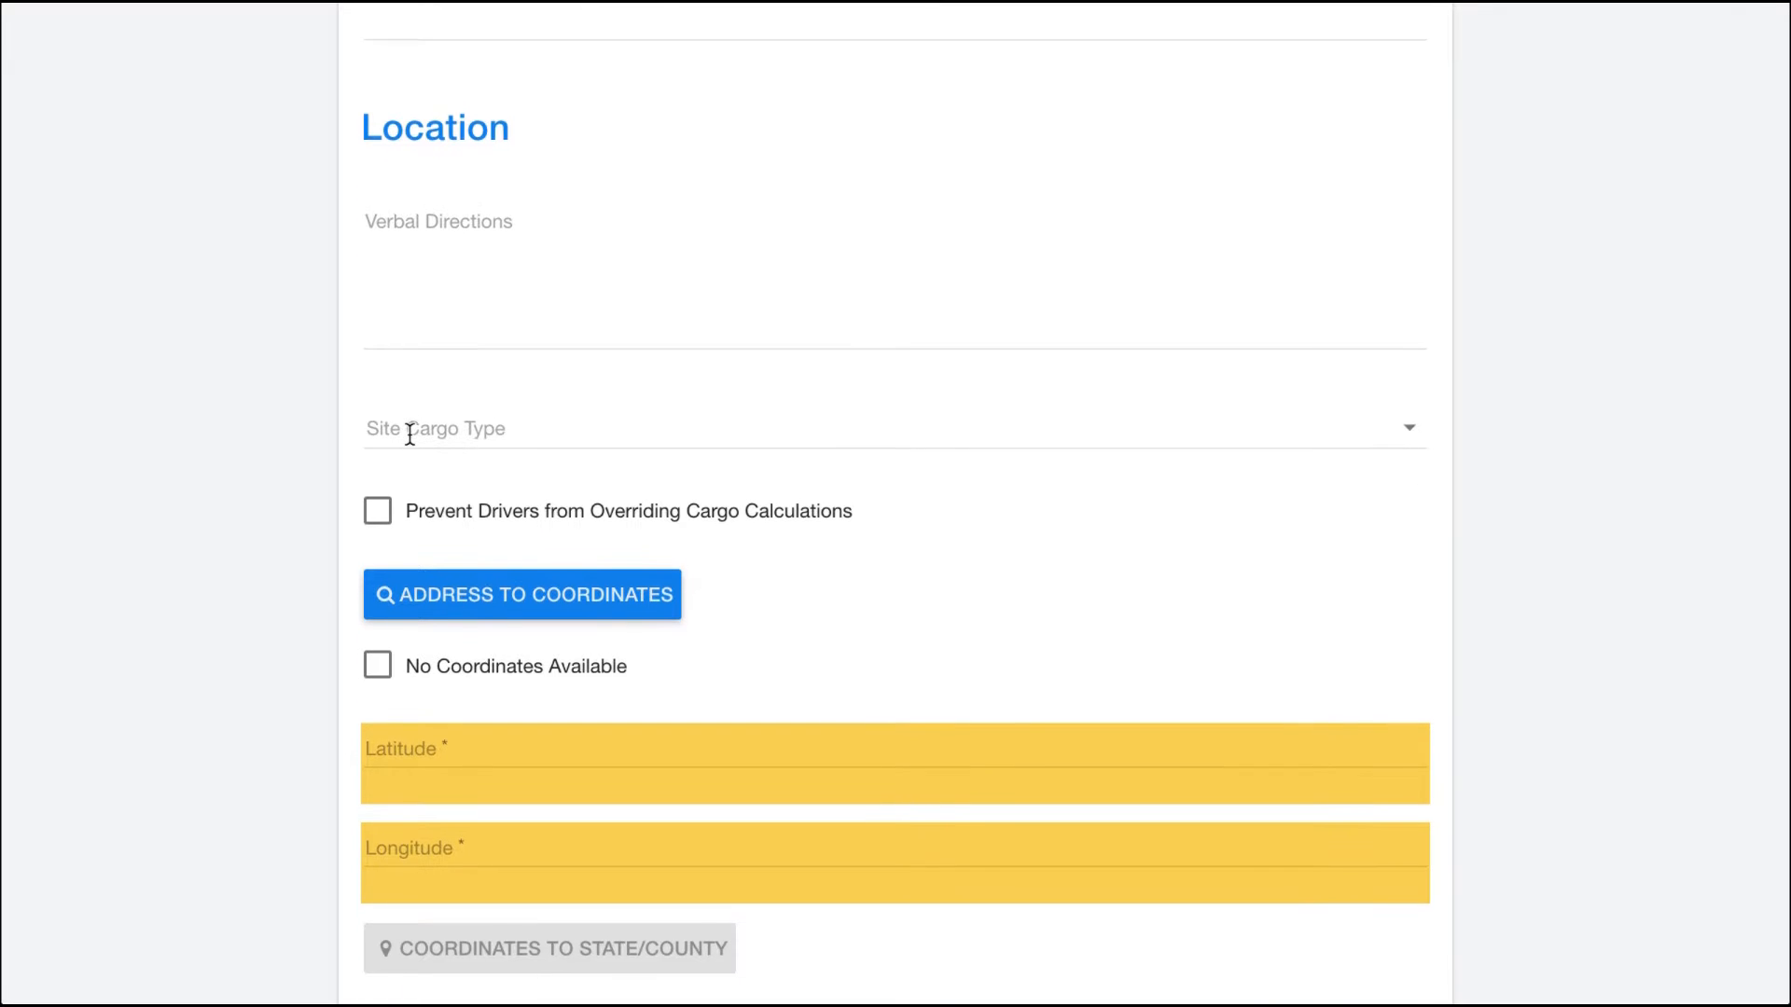
left_click(455, 442)
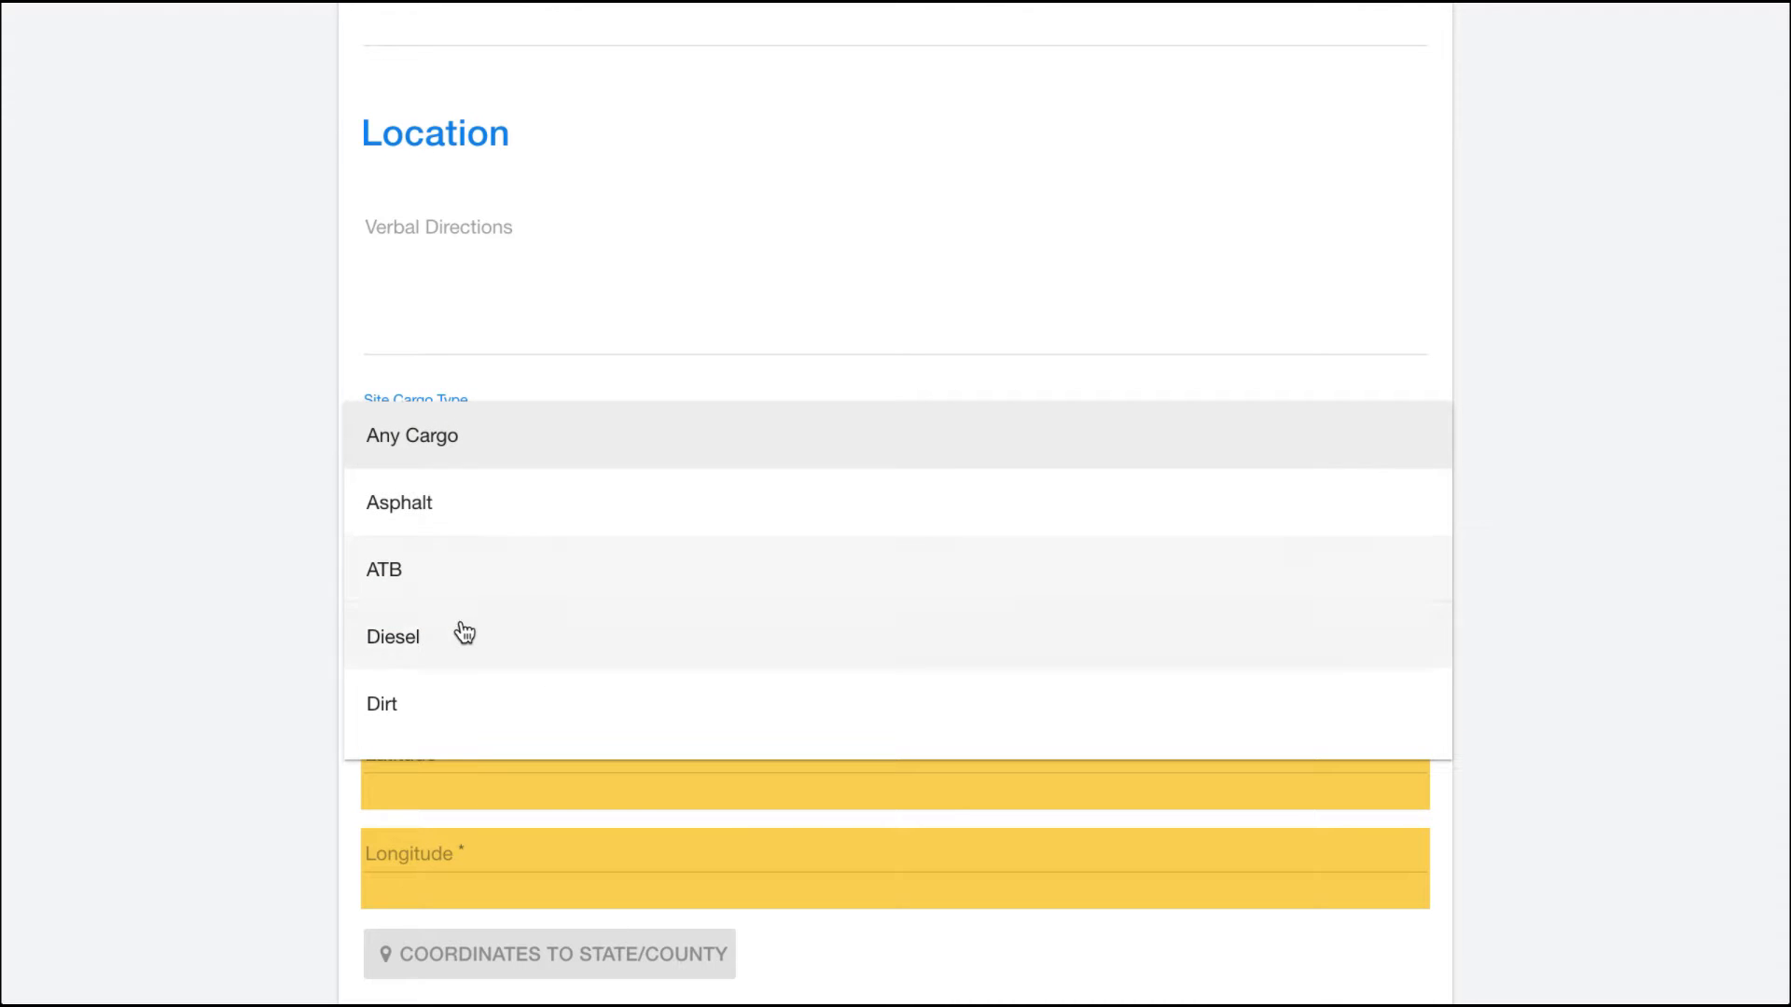
scroll(464, 632, "down", 4)
scroll(463, 632, "up", 4)
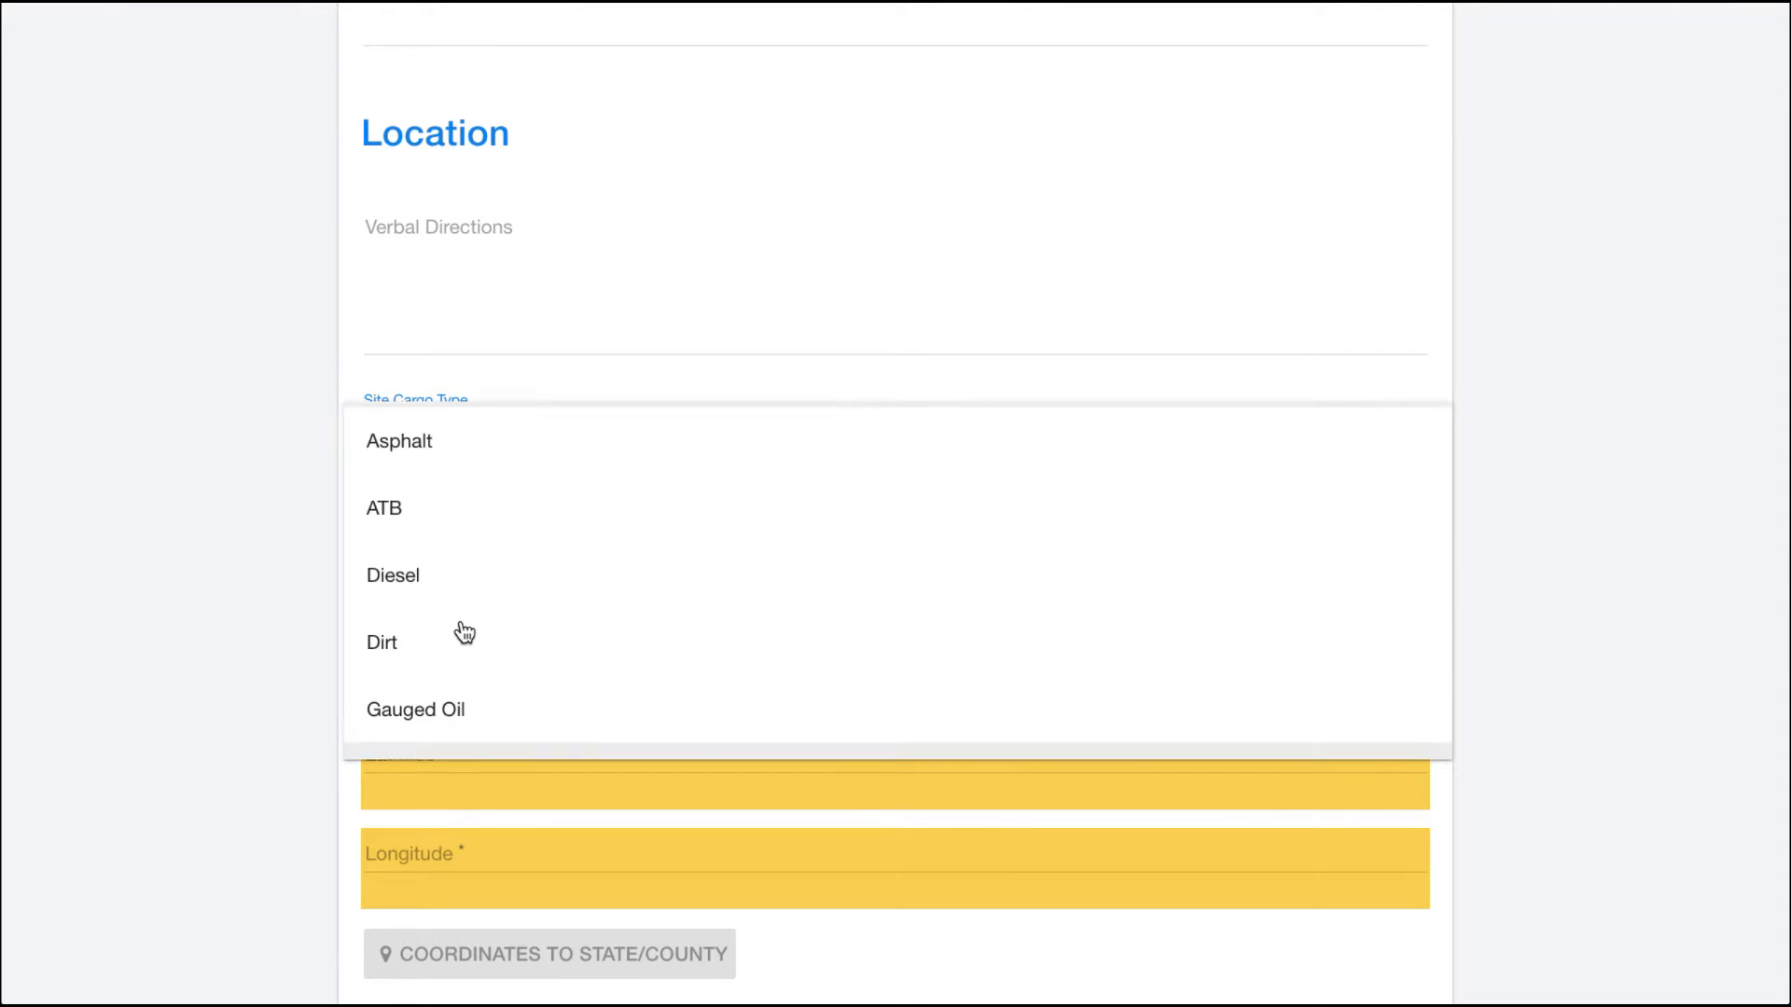
scroll(462, 631, "down", 3)
left_click(246, 450)
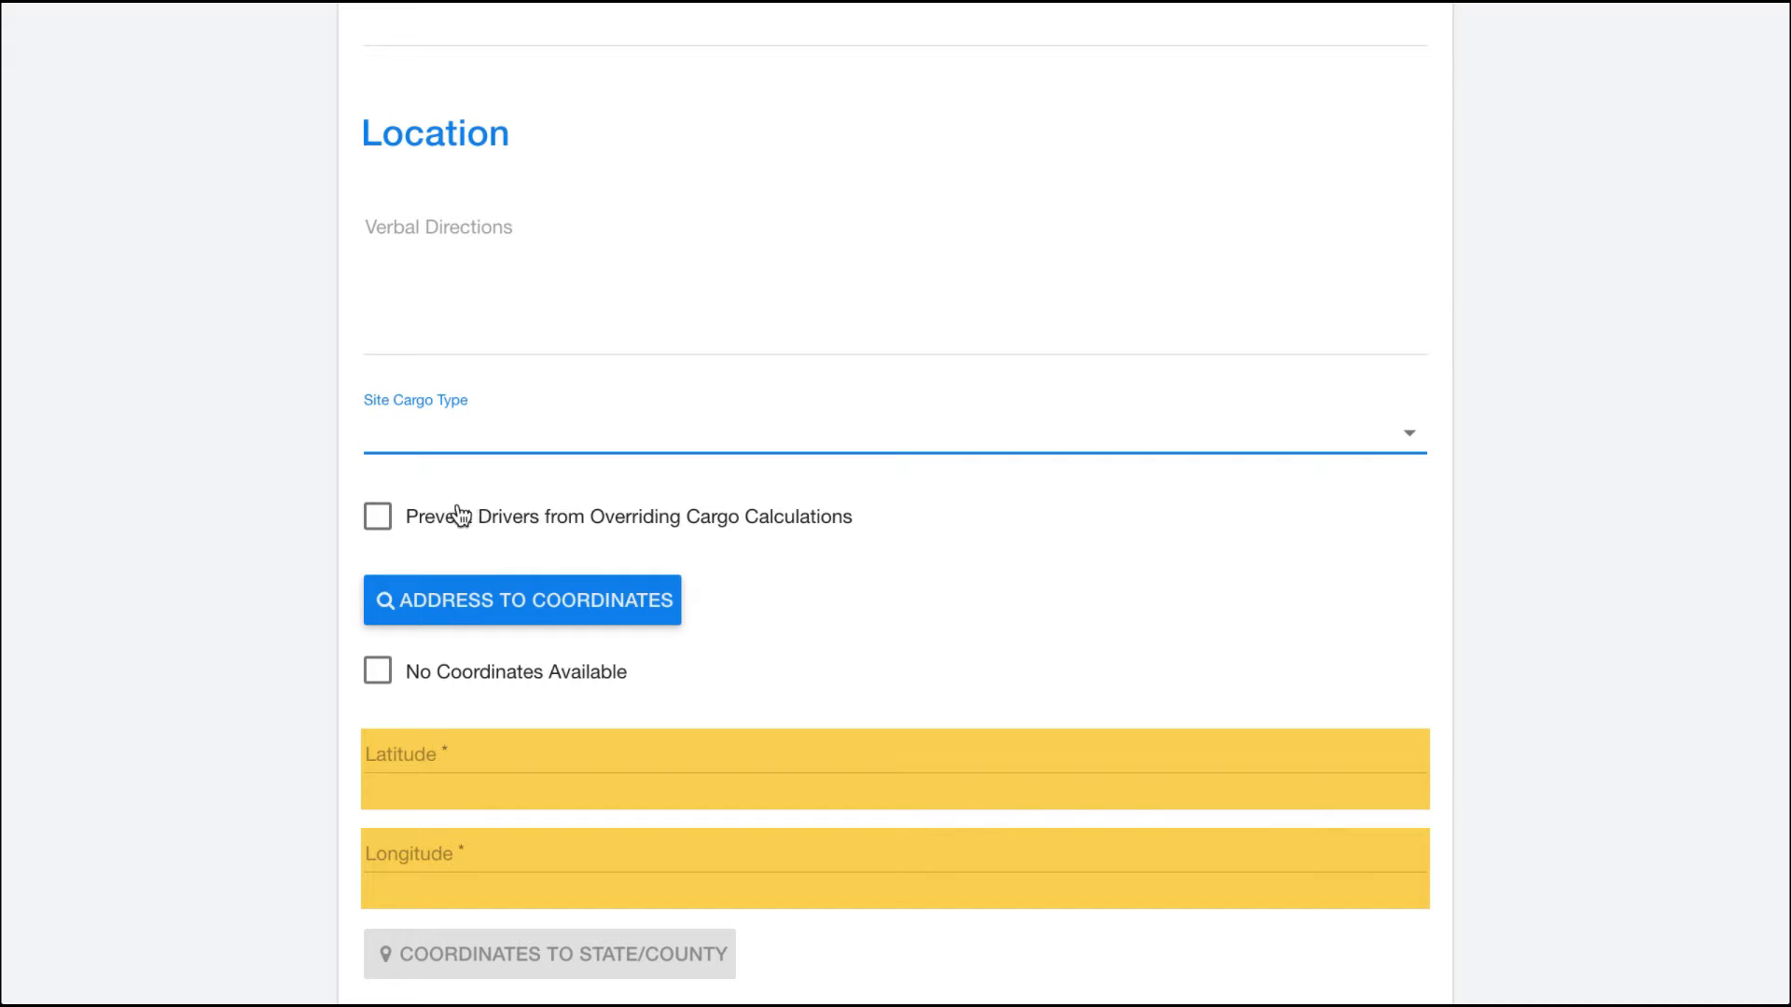
Step: Open the Address to GPS Lookup dialog, review its fields and map, and dismiss it
scroll(287, 546, "down", 3)
scroll(287, 545, "down", 2)
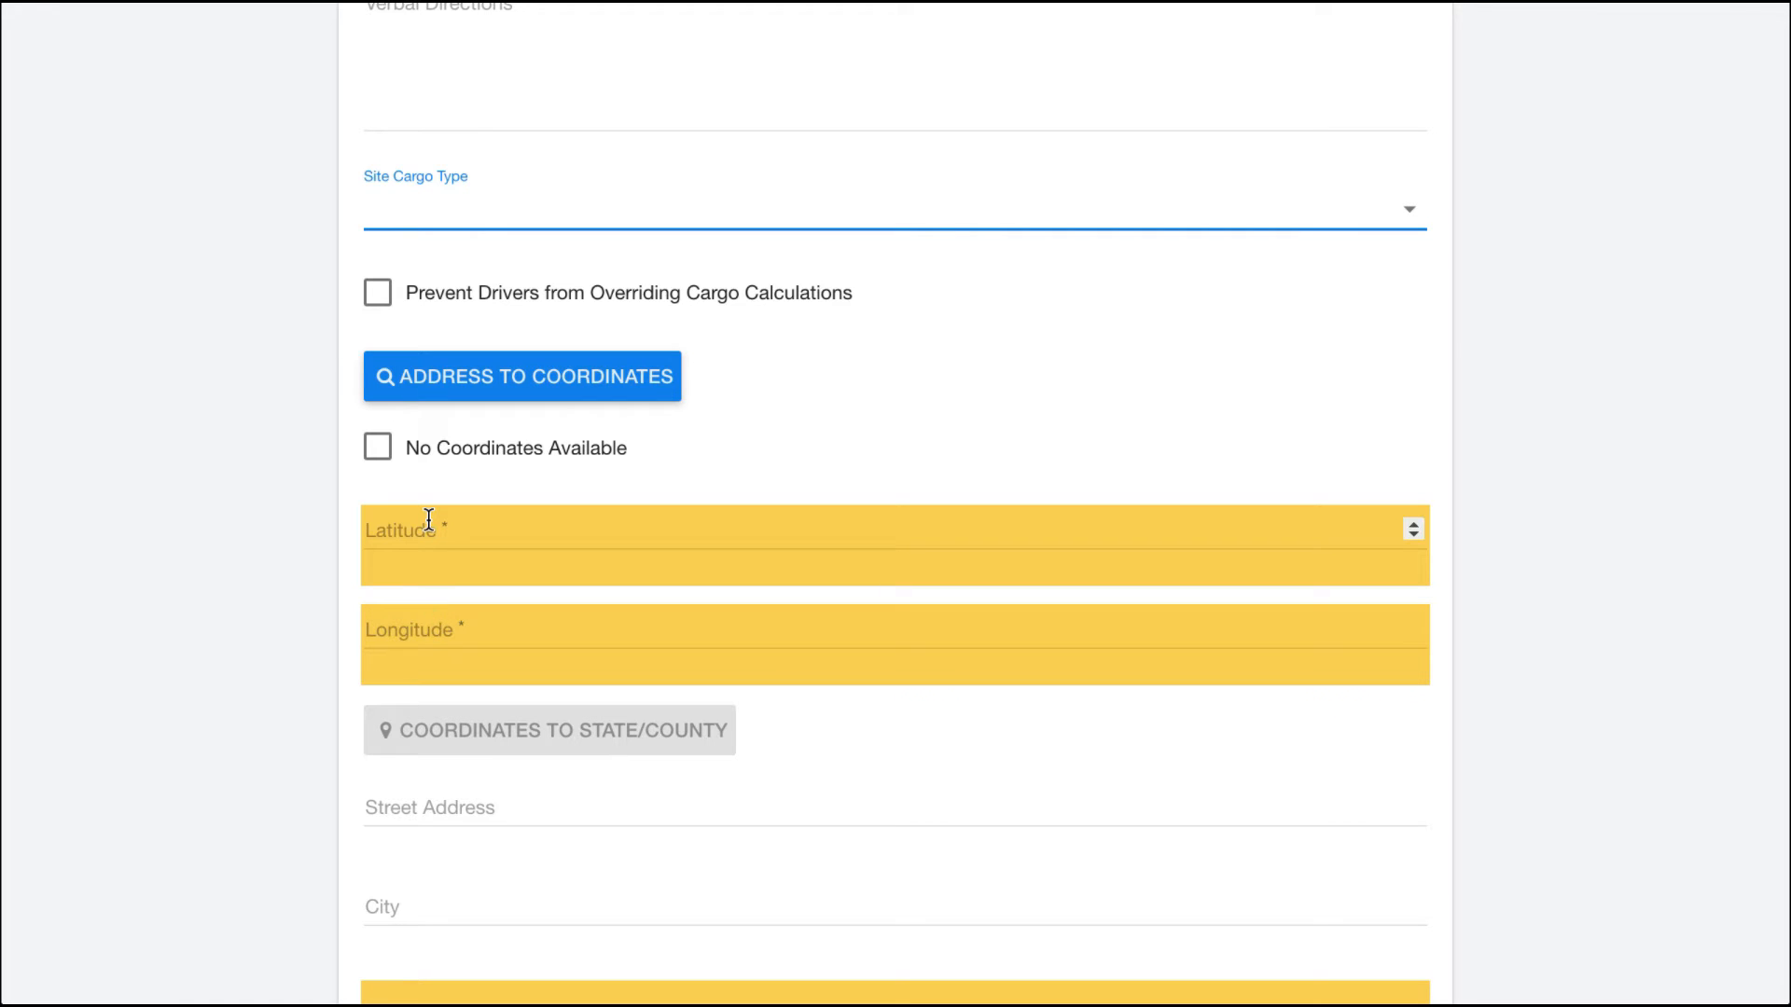
left_click(450, 383)
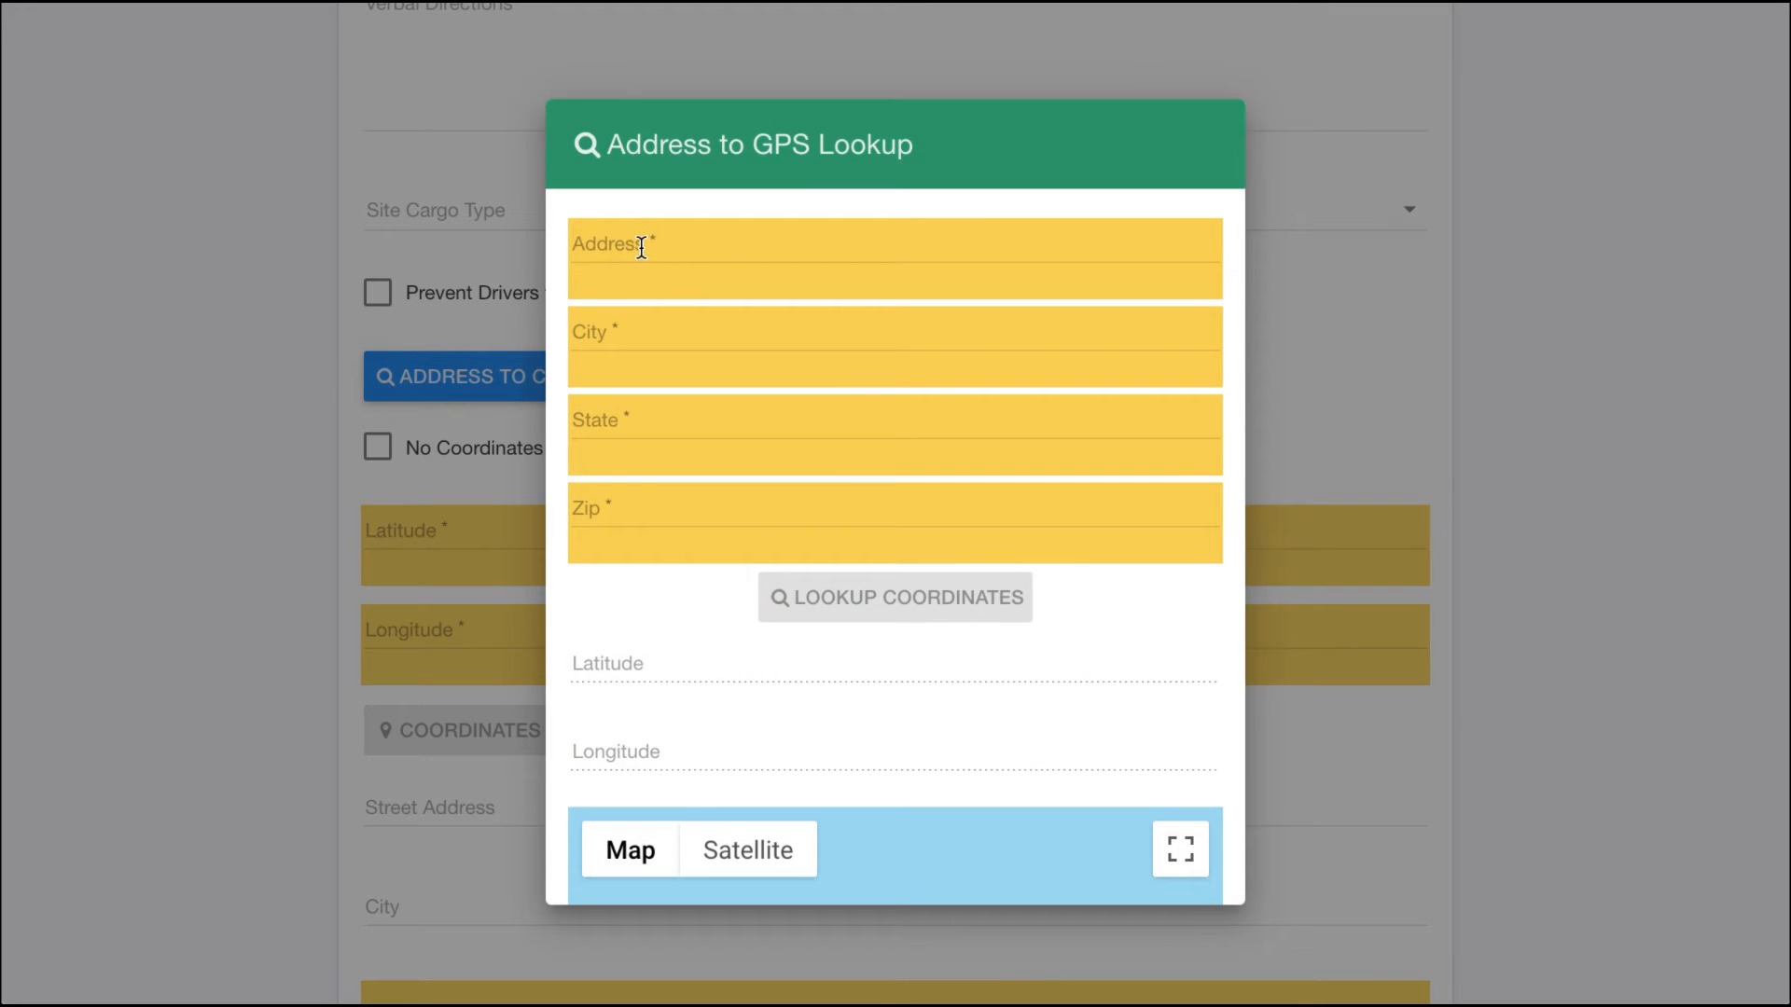
scroll(632, 600, "down", 6)
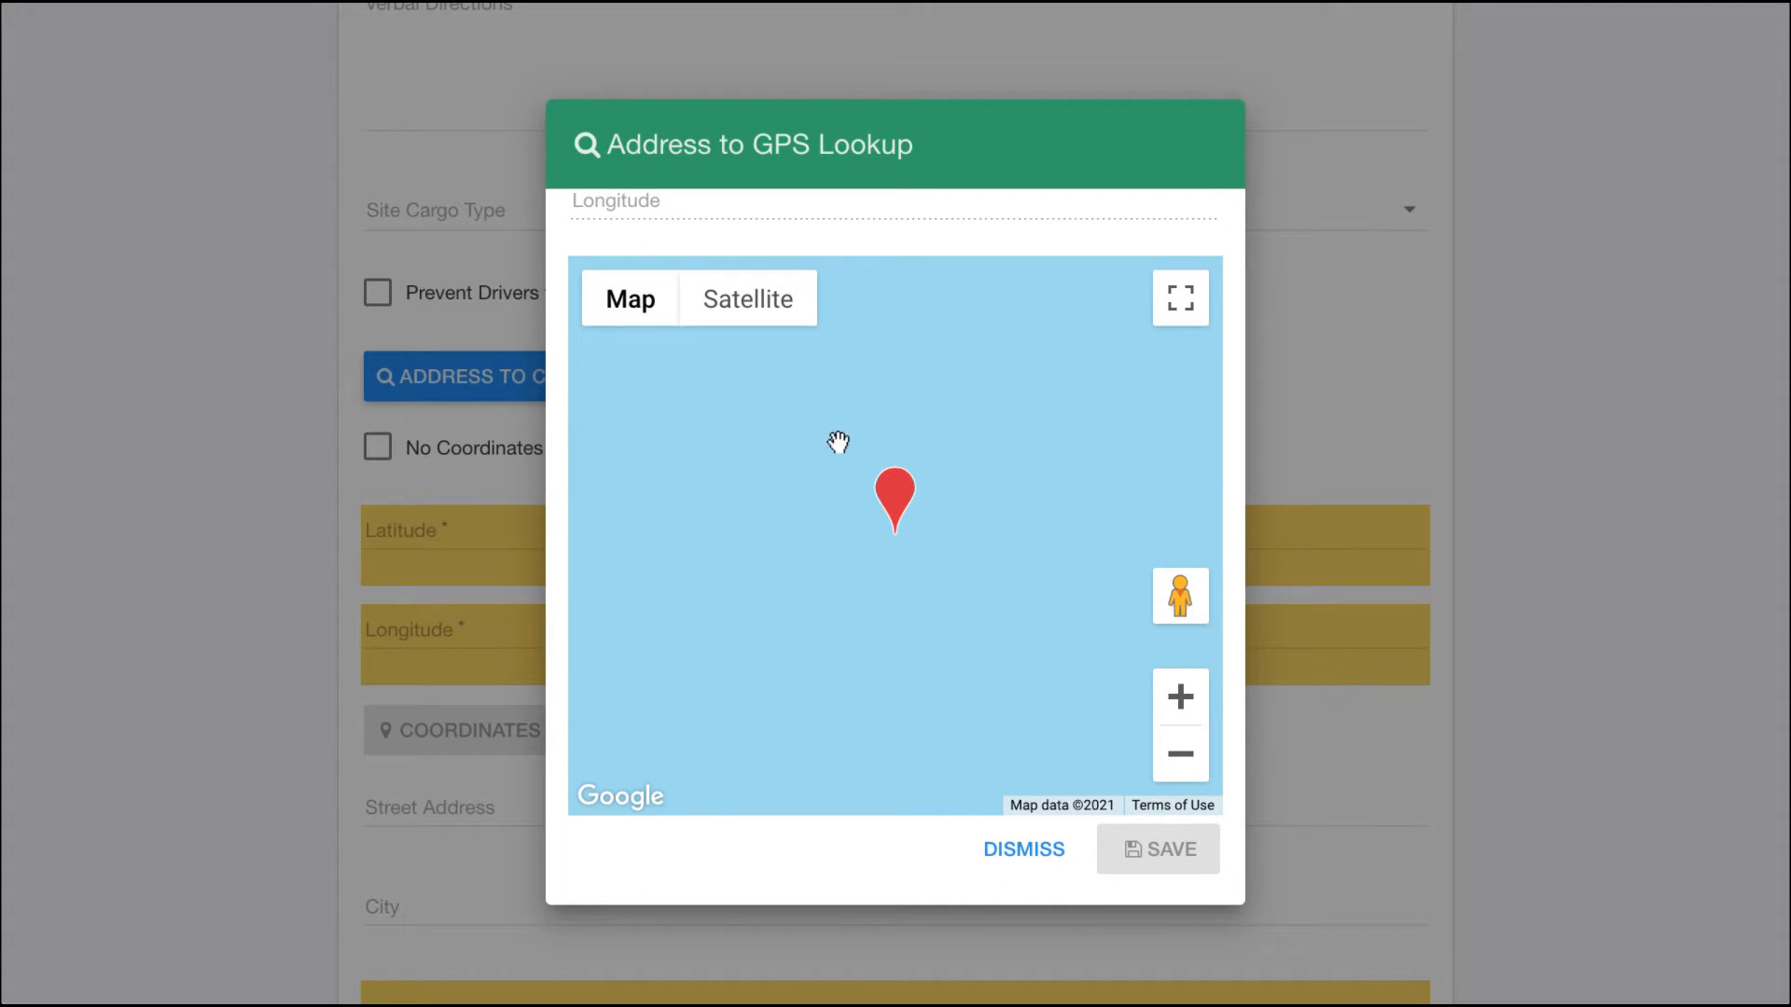
scroll(787, 556, "up", 5)
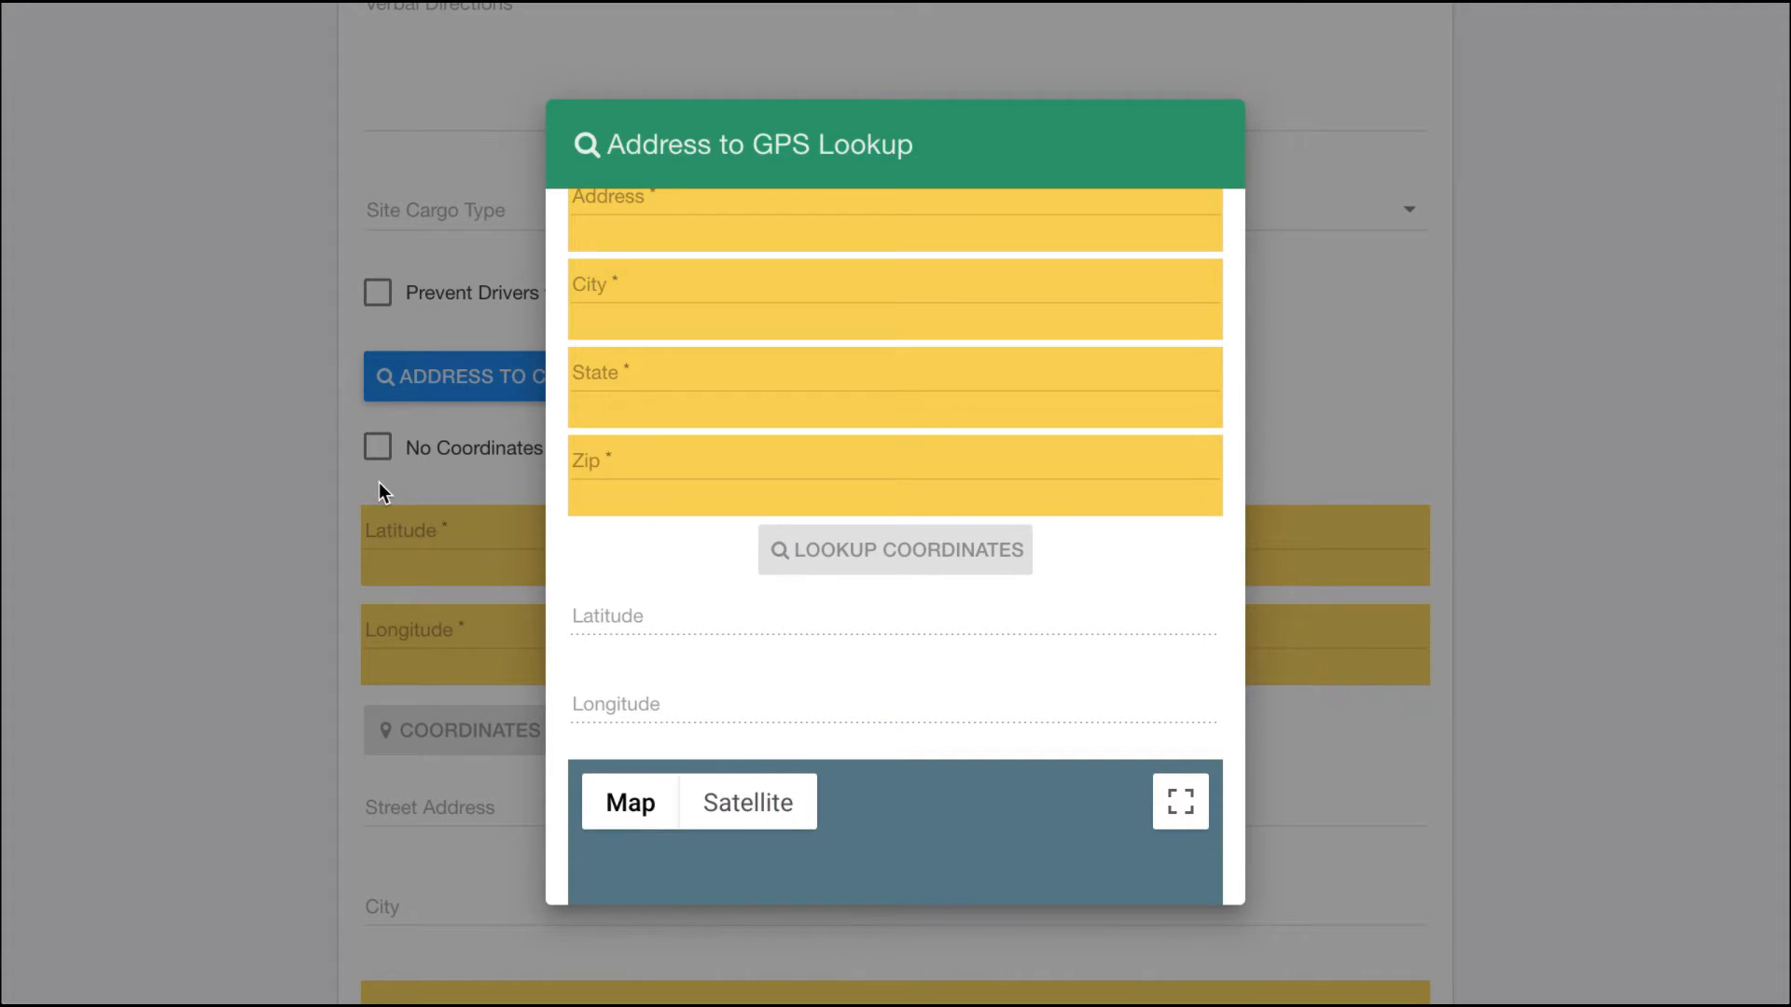
left_click(379, 483)
Step: Enter a latitude of 29.4 and a longitude of 98.6 for the pickup
left_click(415, 539)
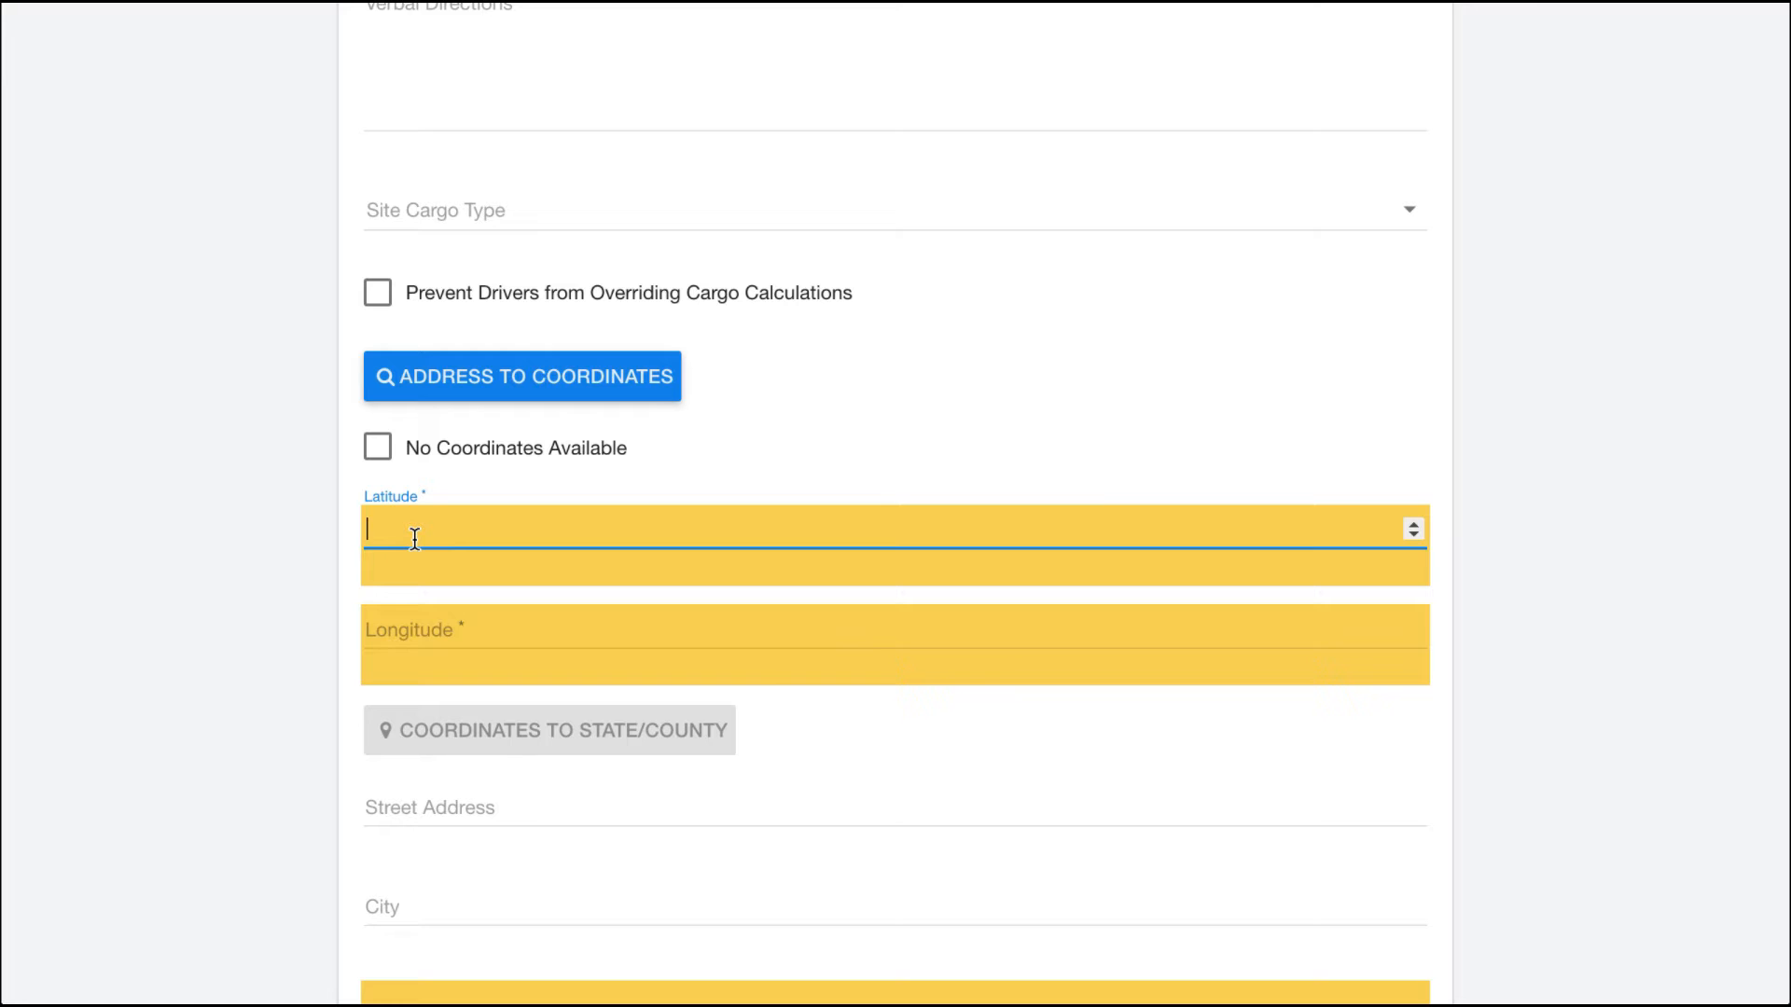
type("29")
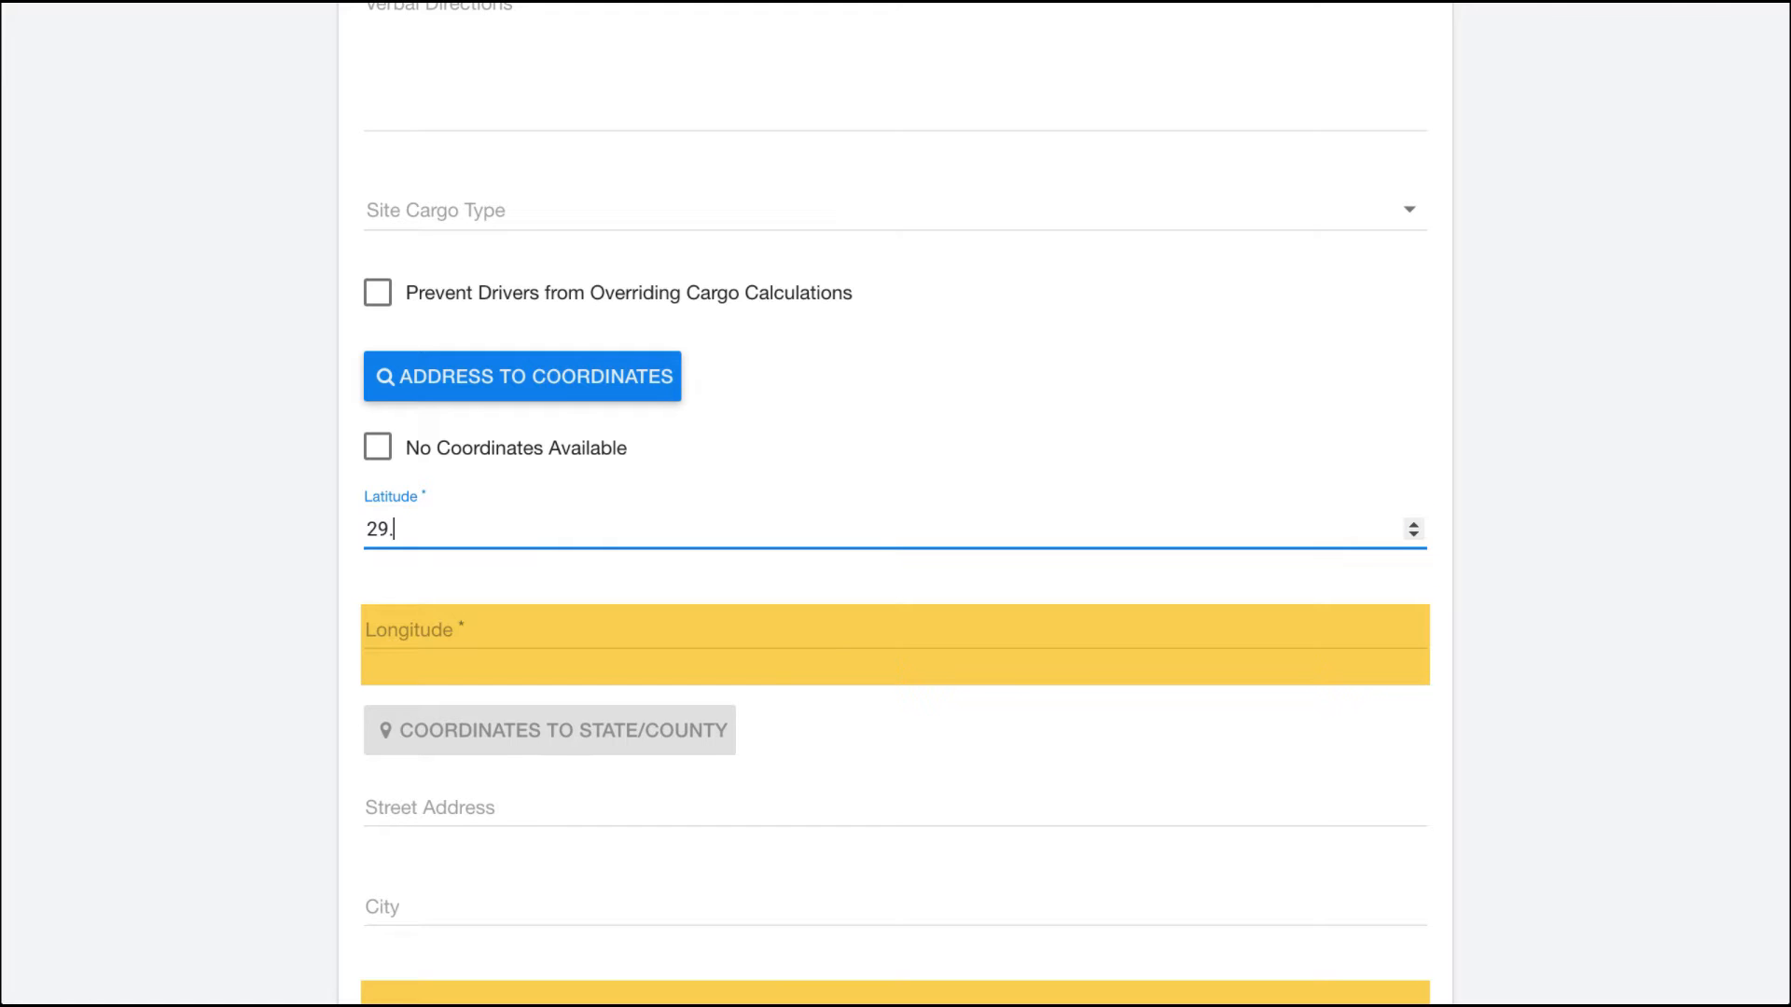
type(".4")
left_click(417, 620)
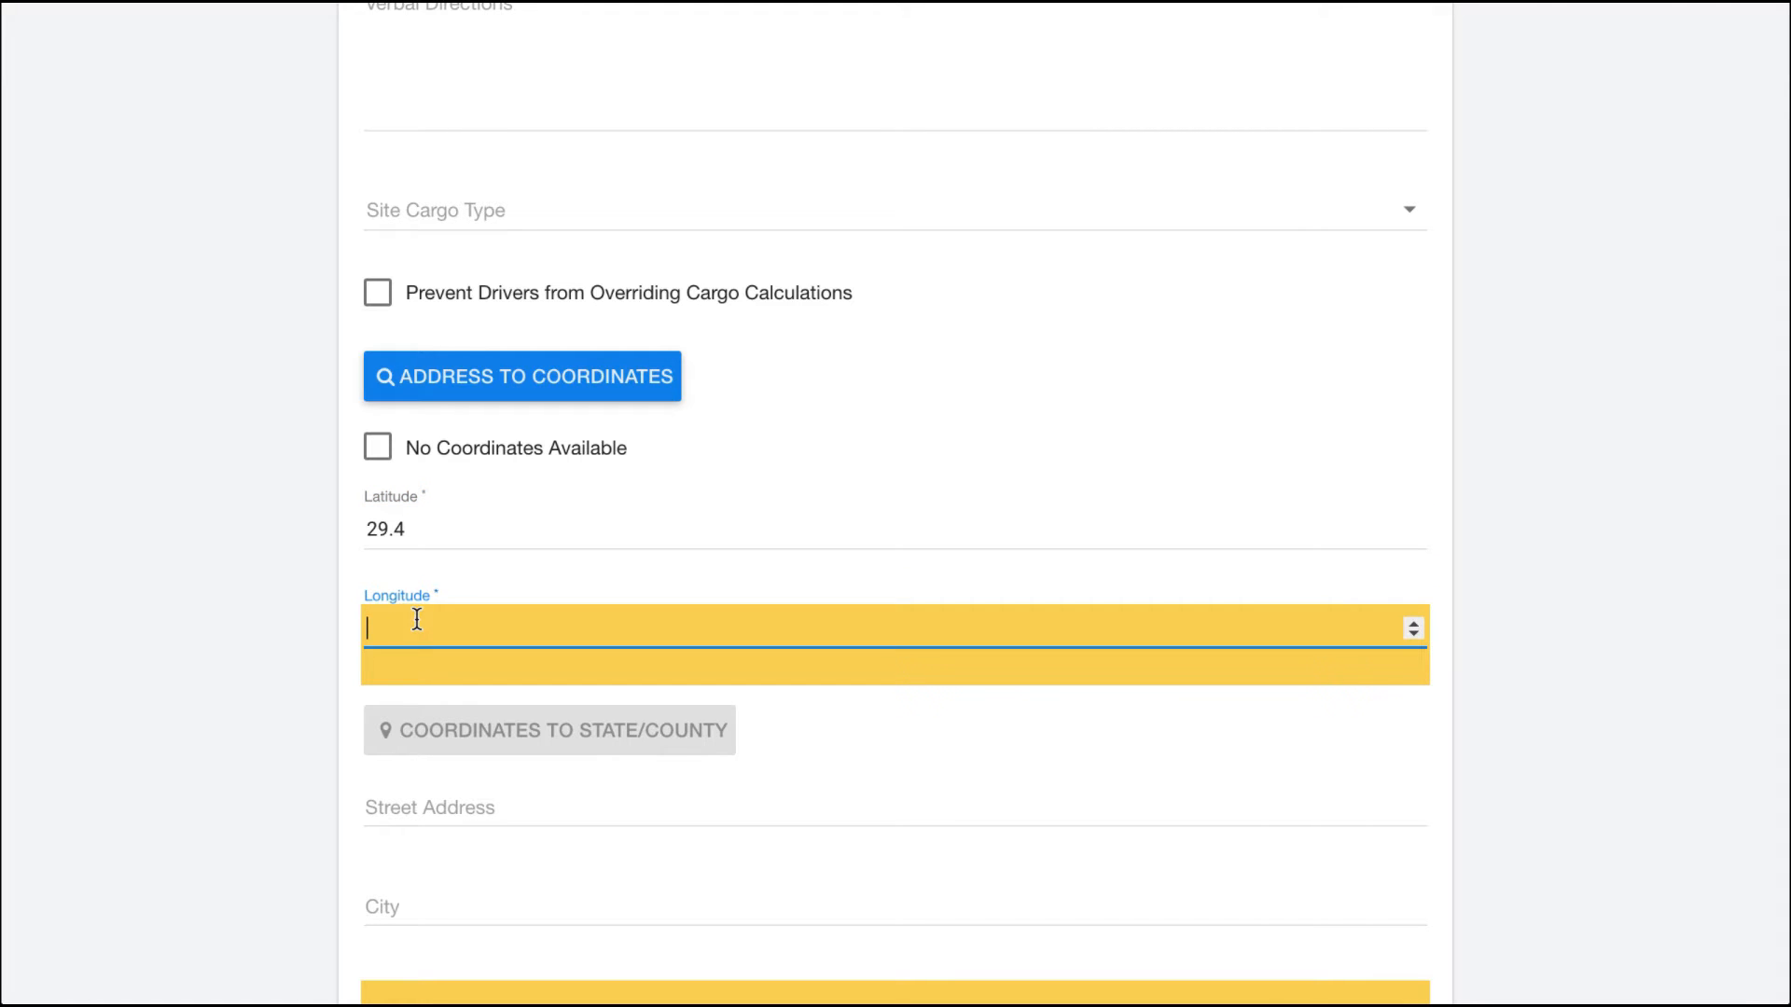
type("98")
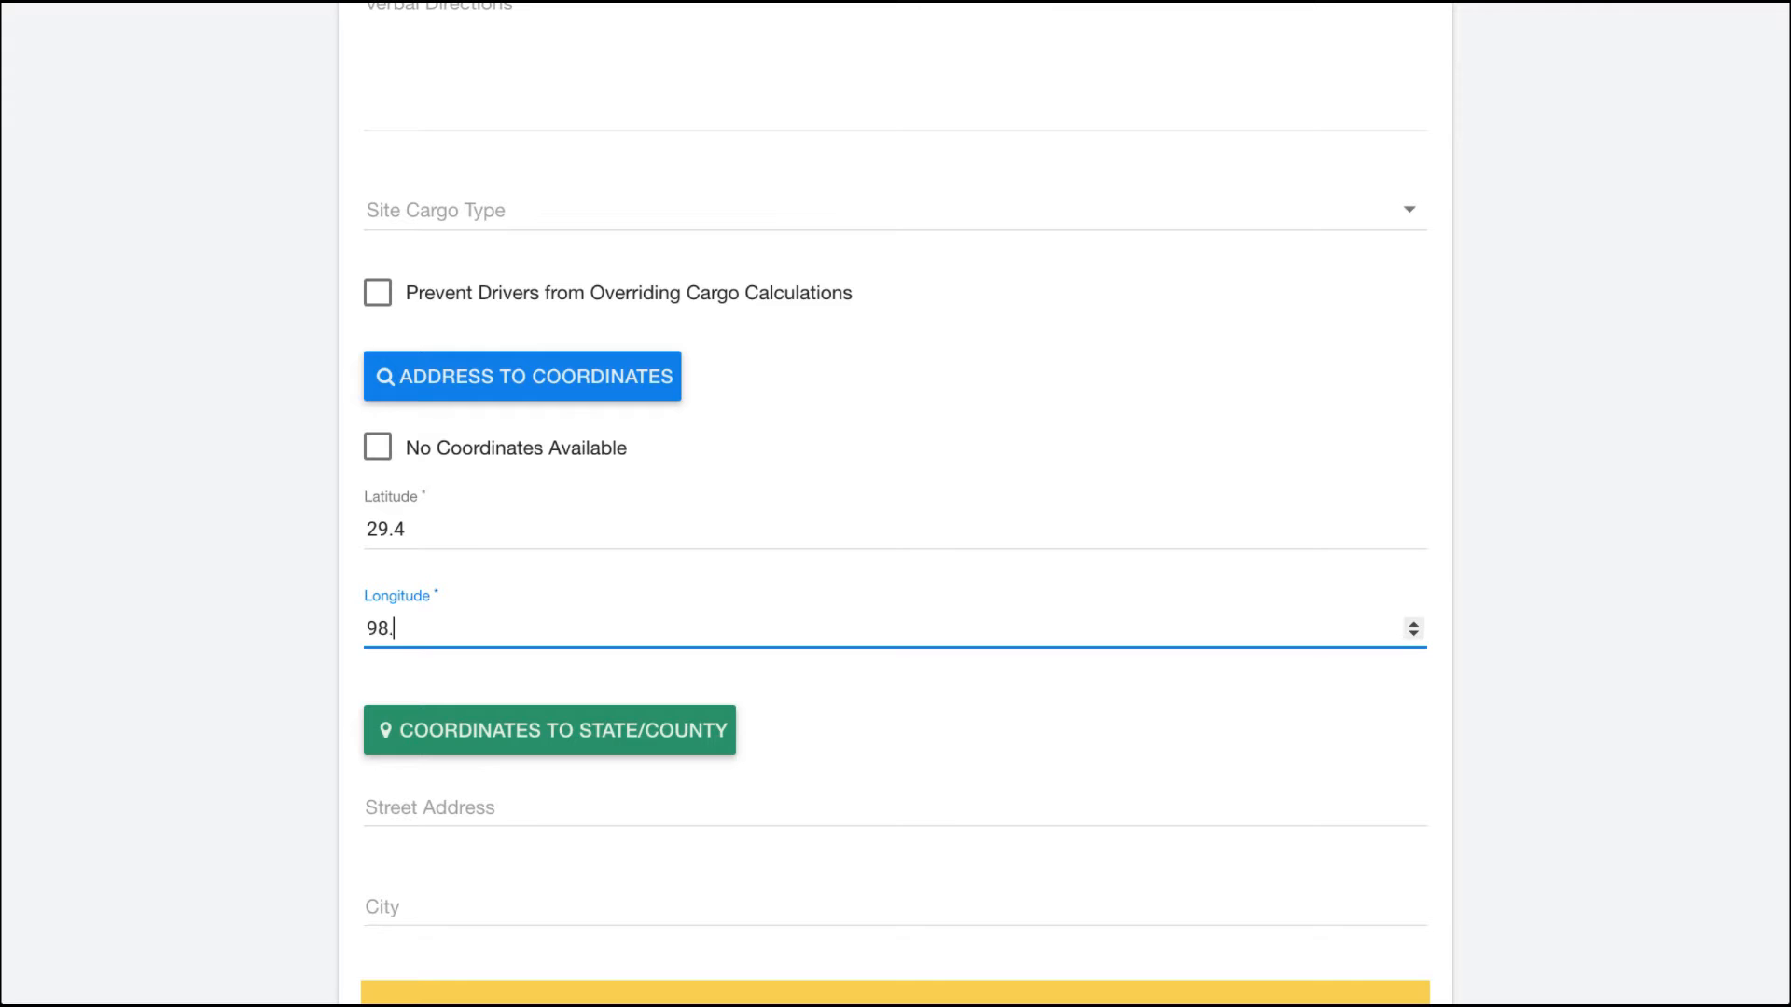
type(".6")
left_click(241, 620)
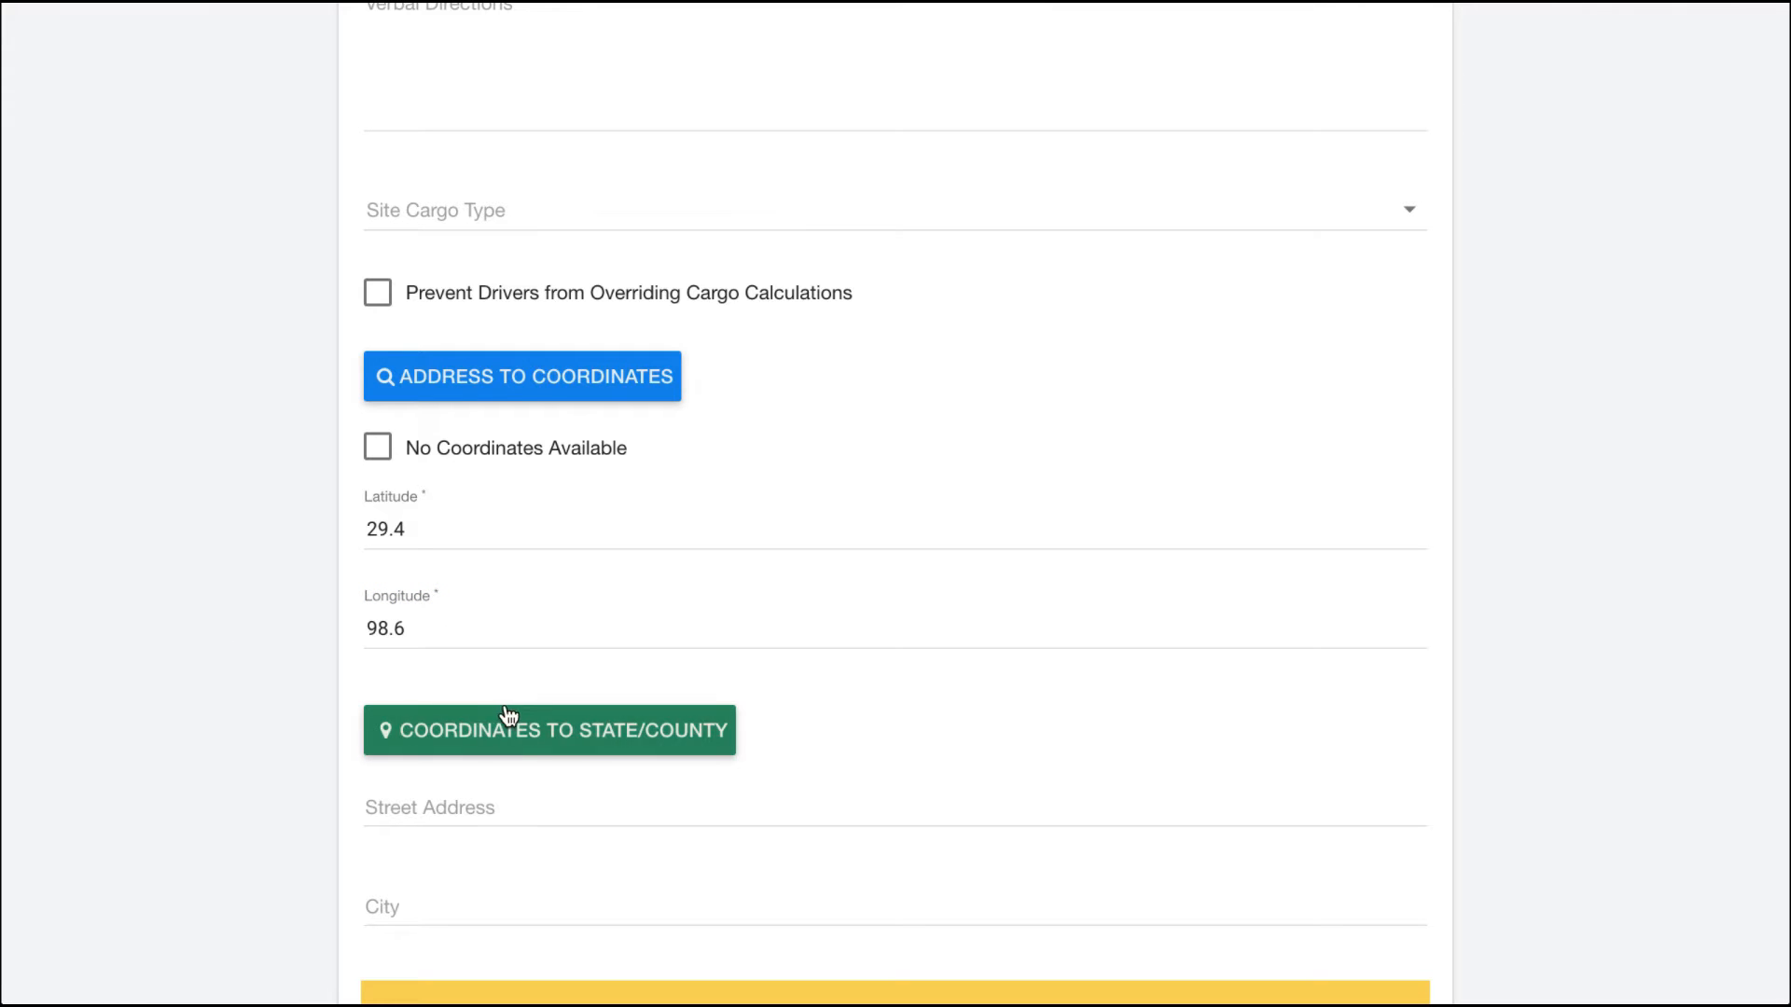
Step: Look up the state and county from the coordinates and check the location on the map
scroll(347, 679, "down", 2)
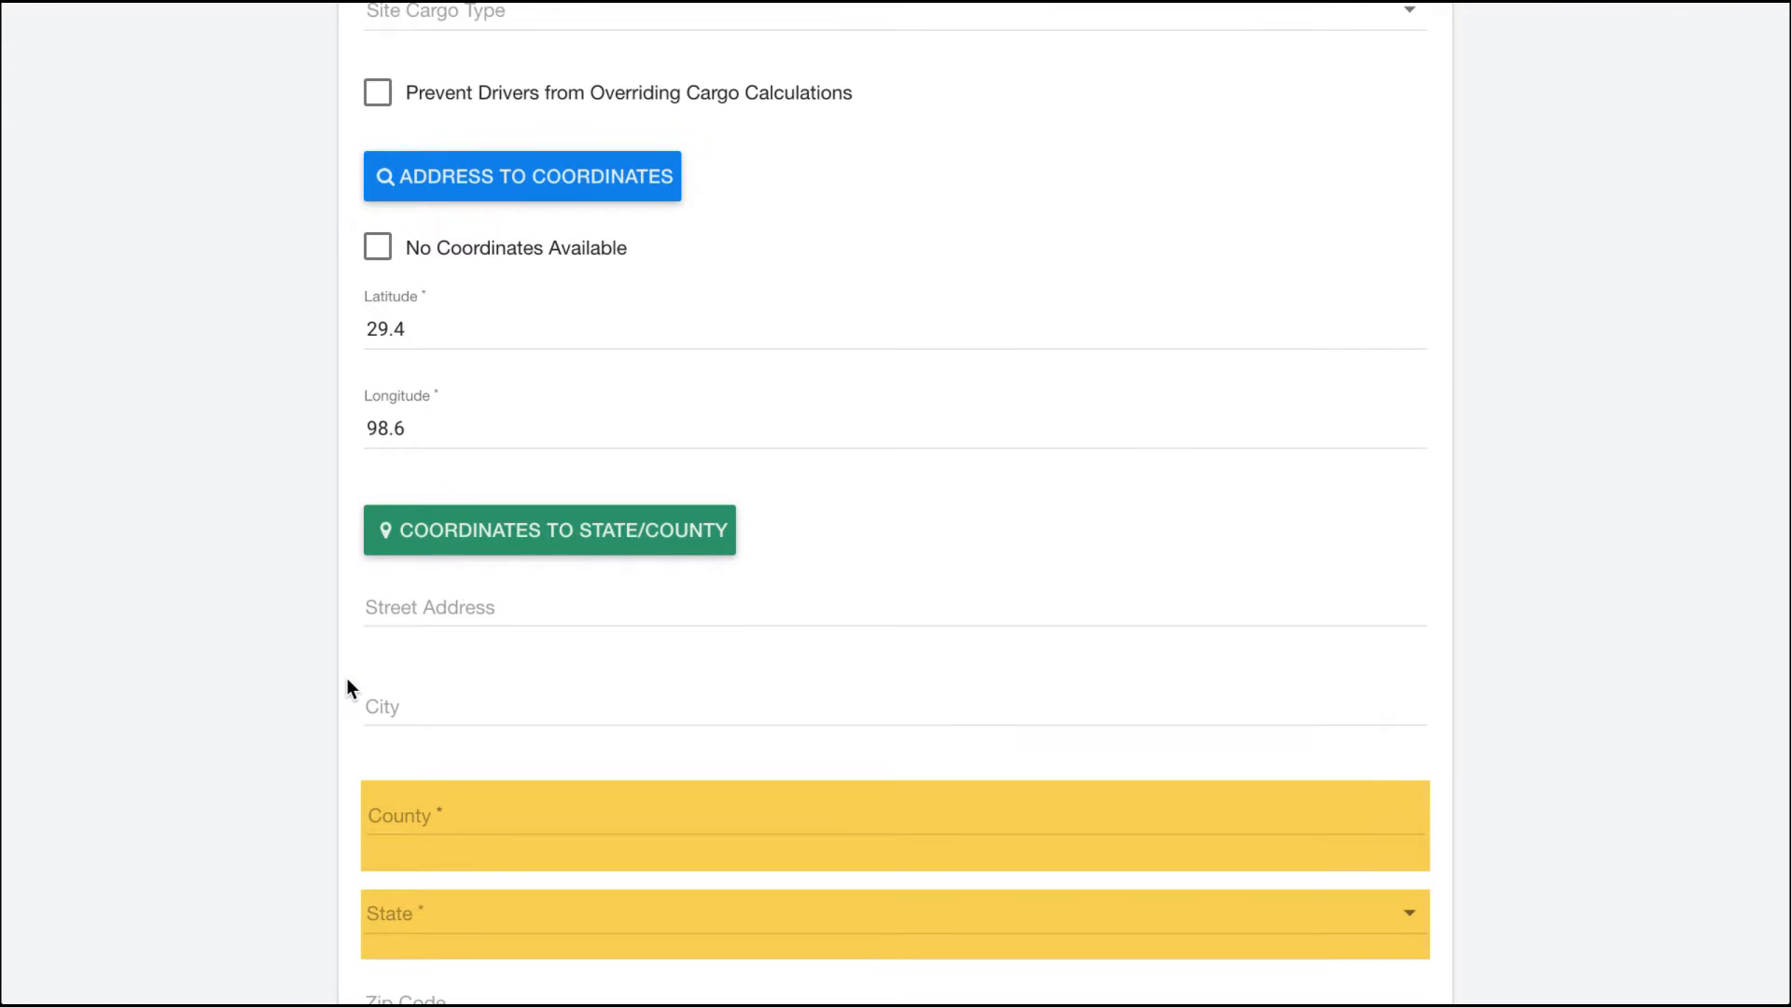
left_click(473, 534)
scroll(376, 561, "down", 3)
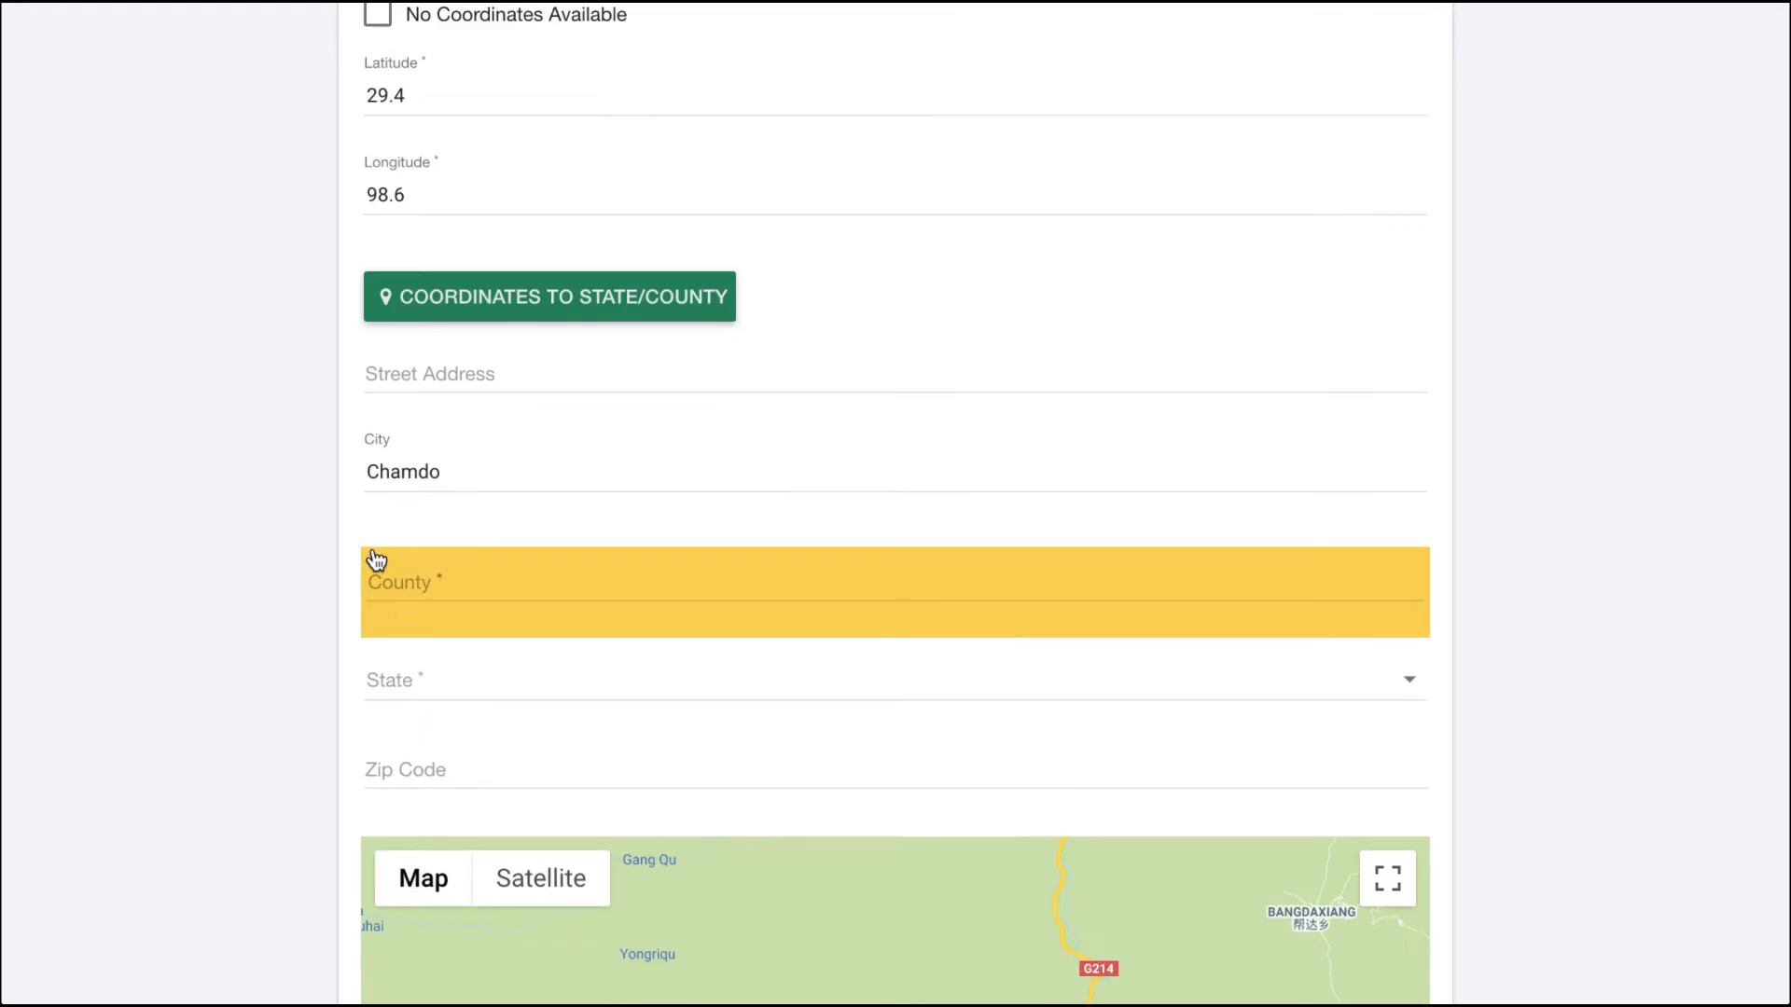
scroll(376, 561, "up", 1)
scroll(374, 550, "down", 4)
scroll(373, 549, "down", 2)
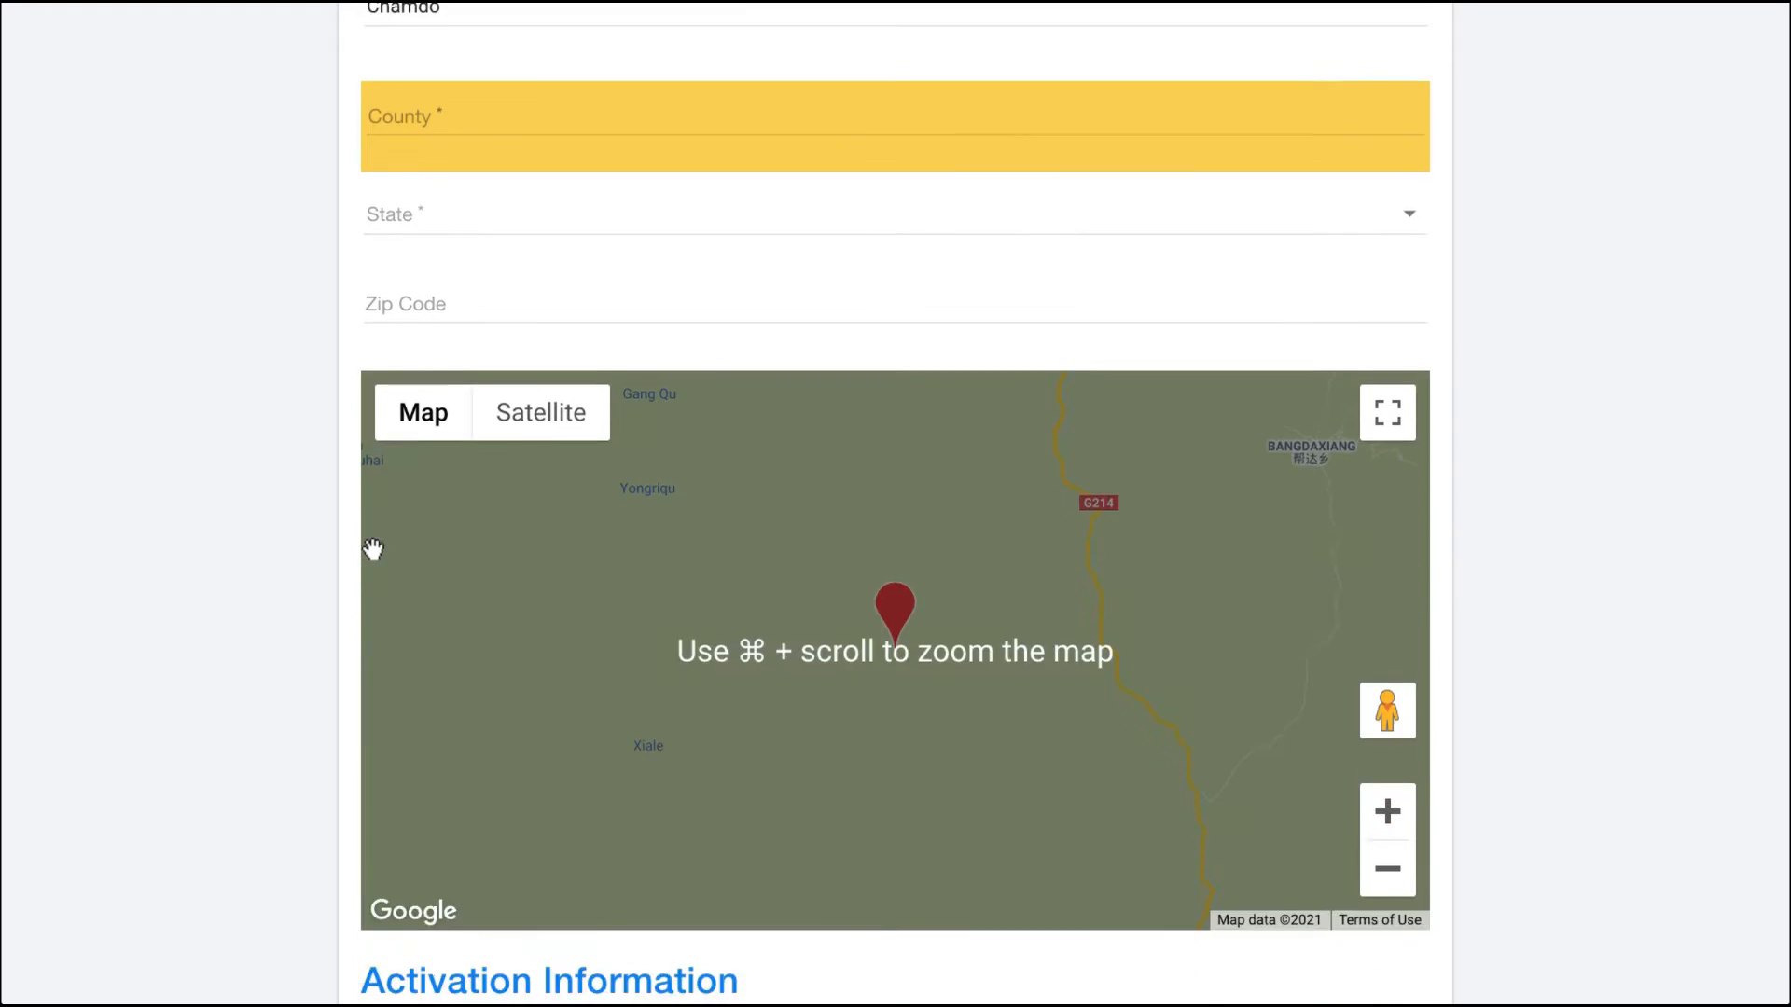
scroll(370, 547, "up", 6)
scroll(380, 312, "up", 1)
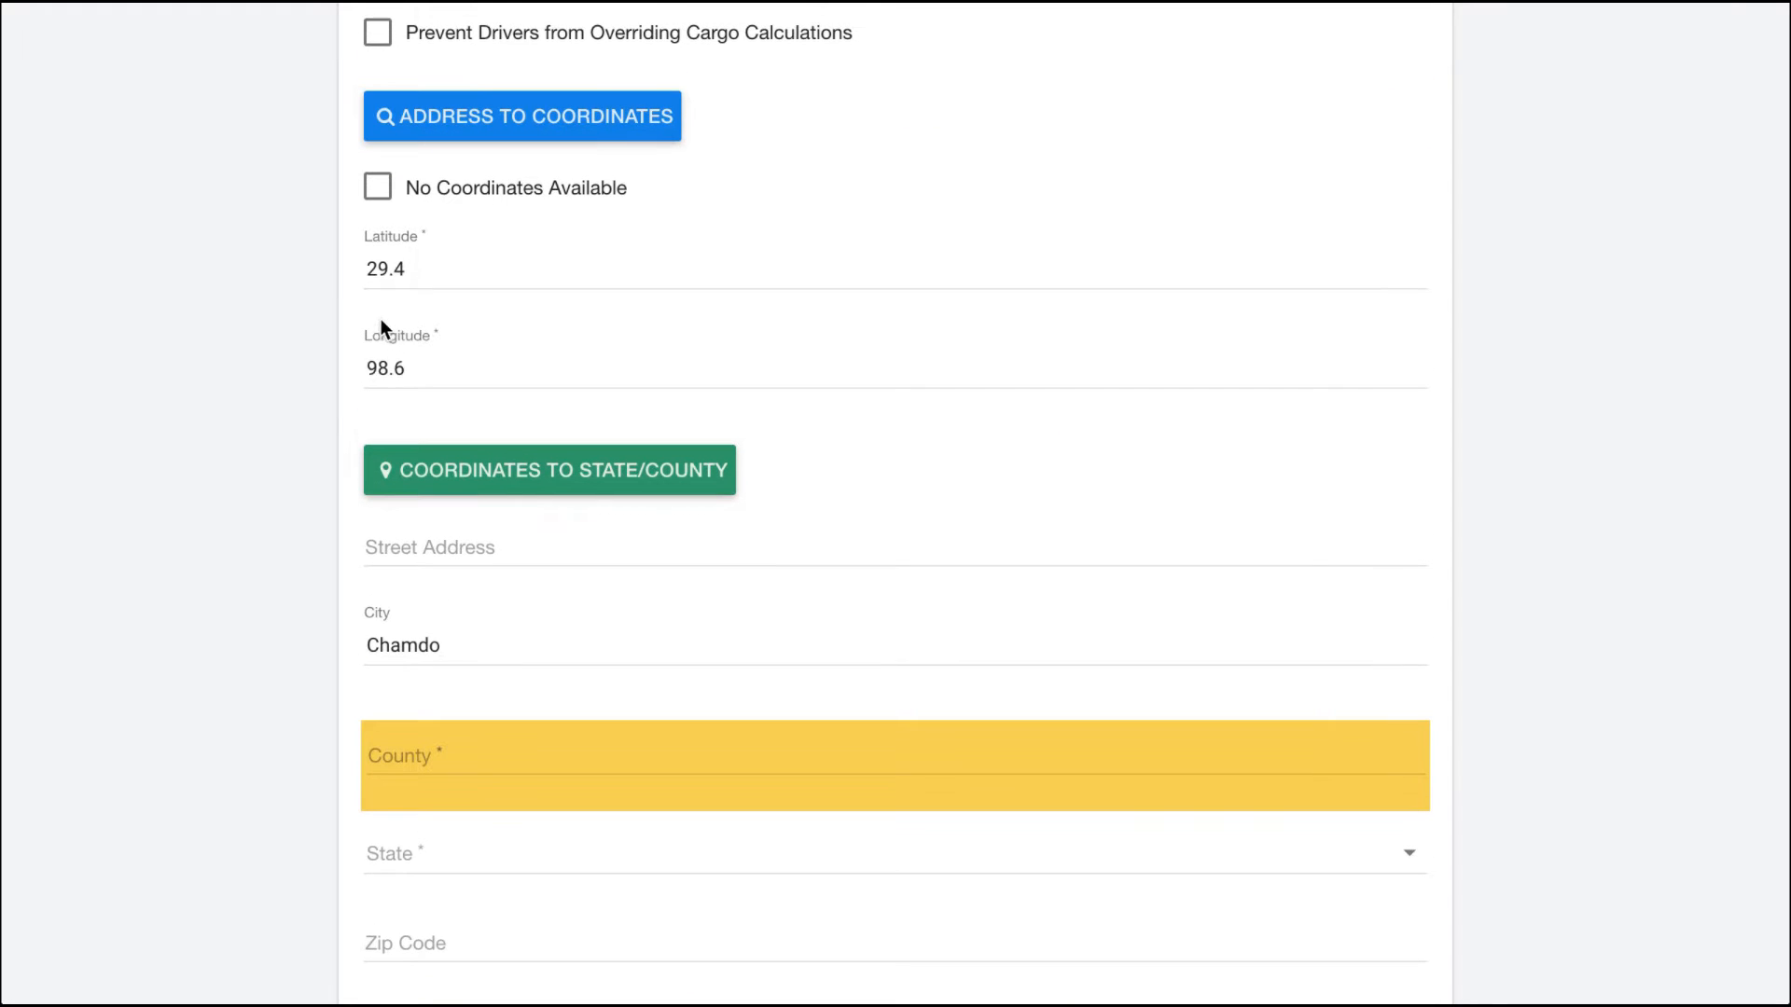
Step: Change the longitude to -98.6 and look up the state and county from the coordinates again
left_click(370, 360)
type("-")
left_click(588, 474)
Step: Review the filled-in address fields and the pinned location on the map
scroll(295, 527, "down", 1)
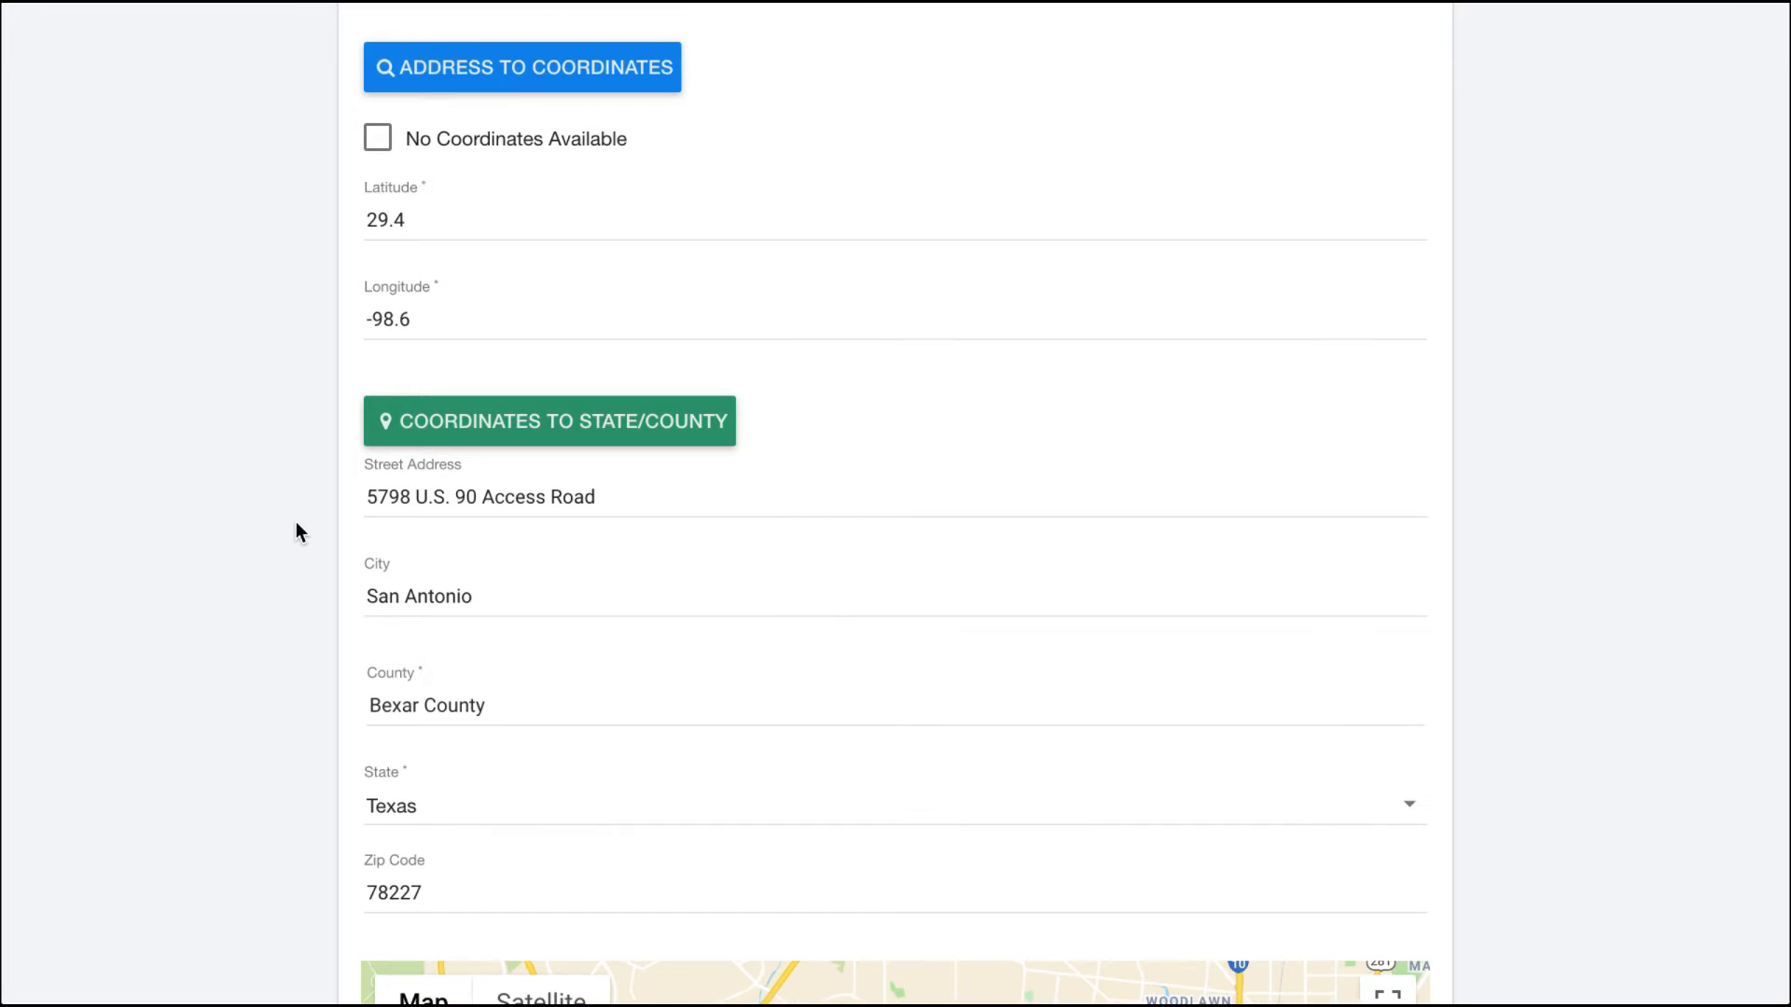
scroll(296, 523, "down", 4)
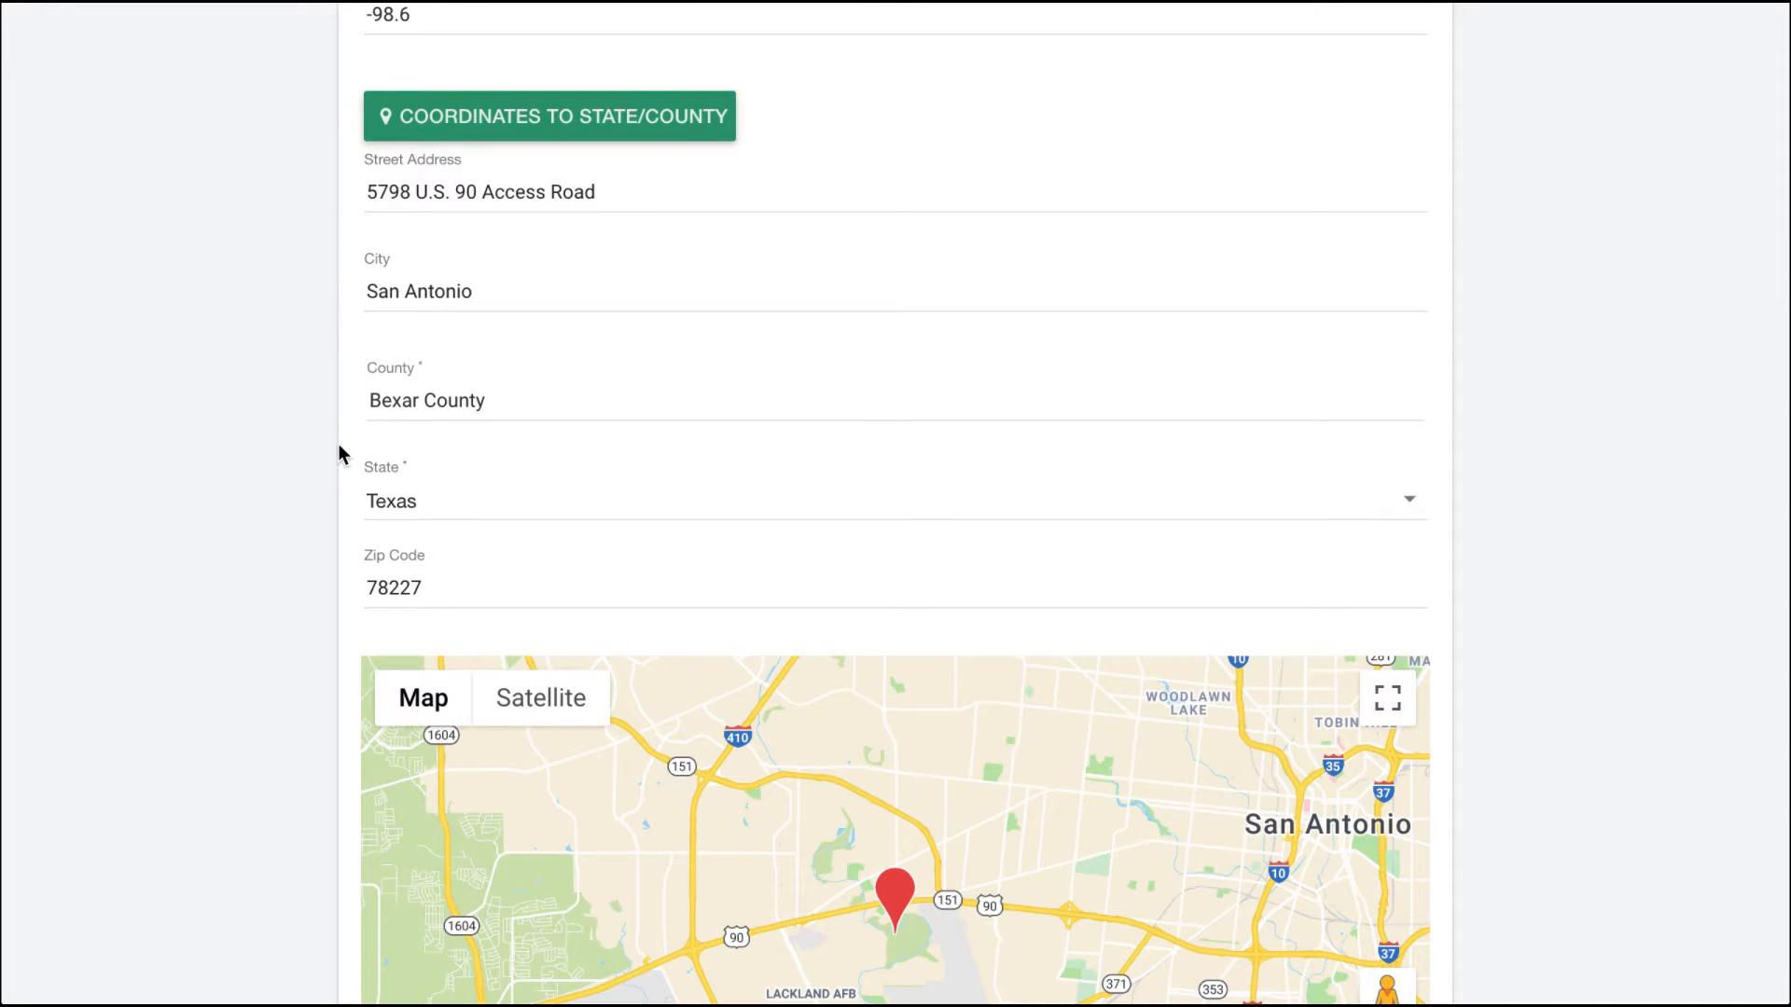
scroll(339, 454, "down", 4)
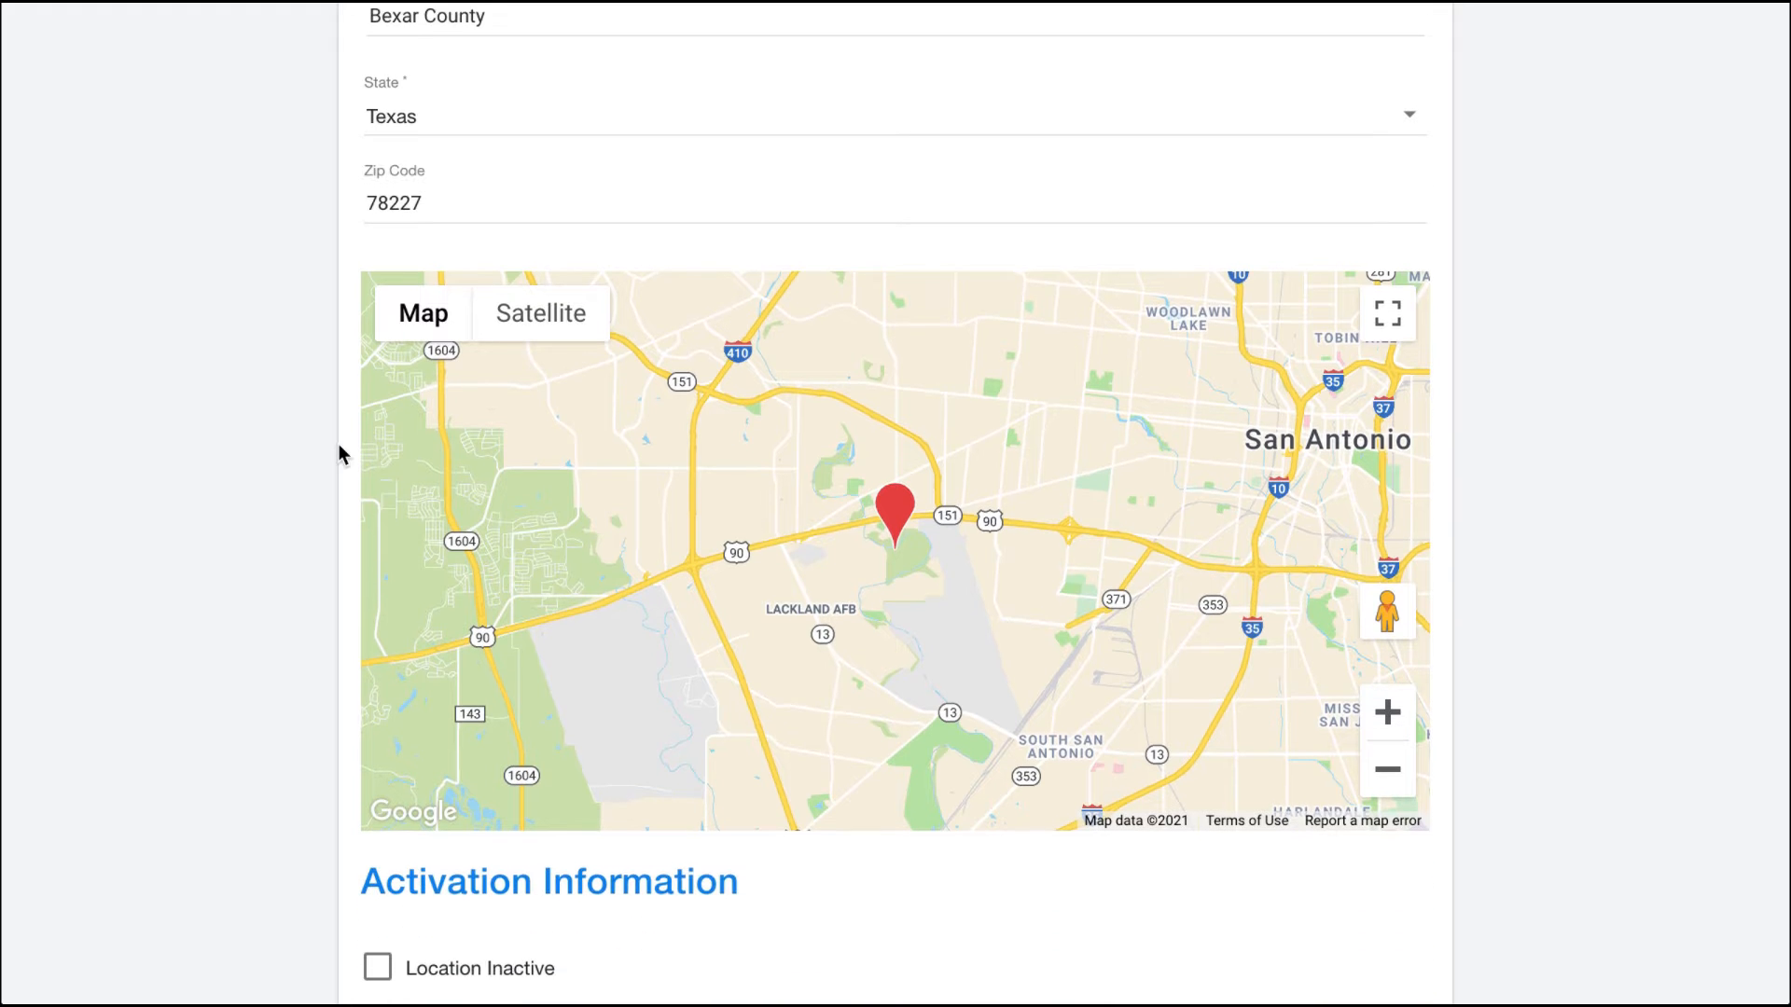
scroll(339, 444, "up", 5)
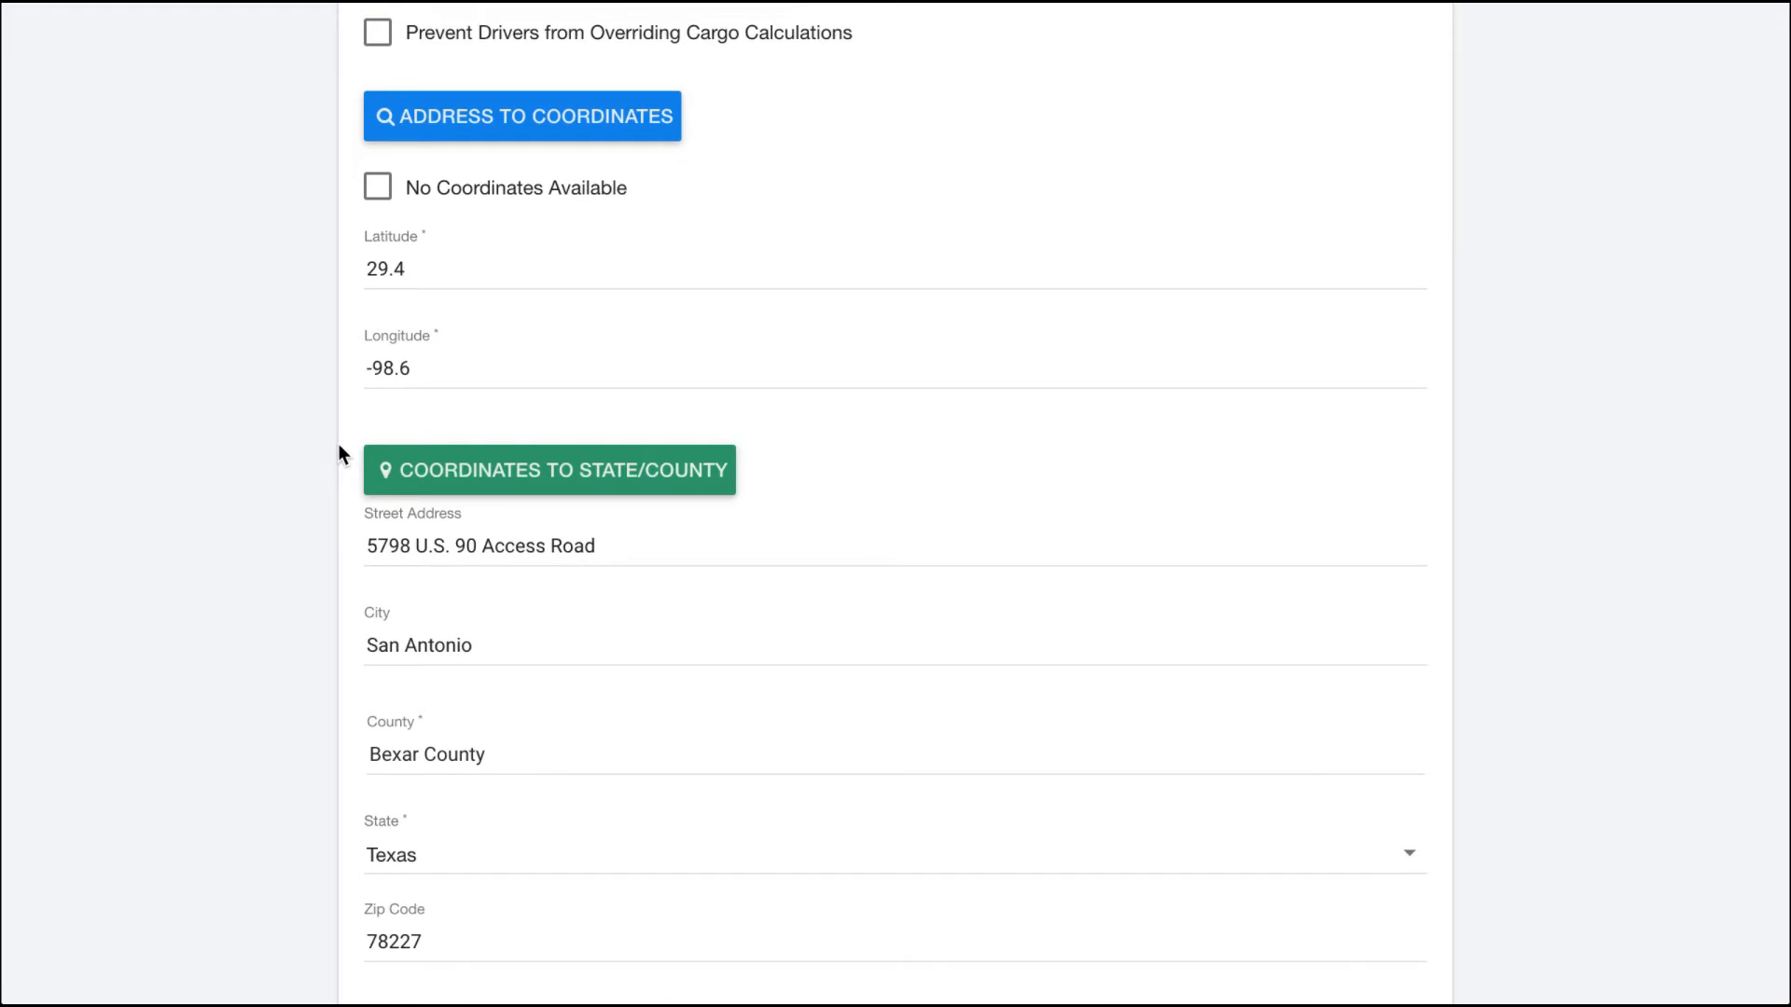
scroll(338, 444, "down", 10)
scroll(339, 454, "down", 5)
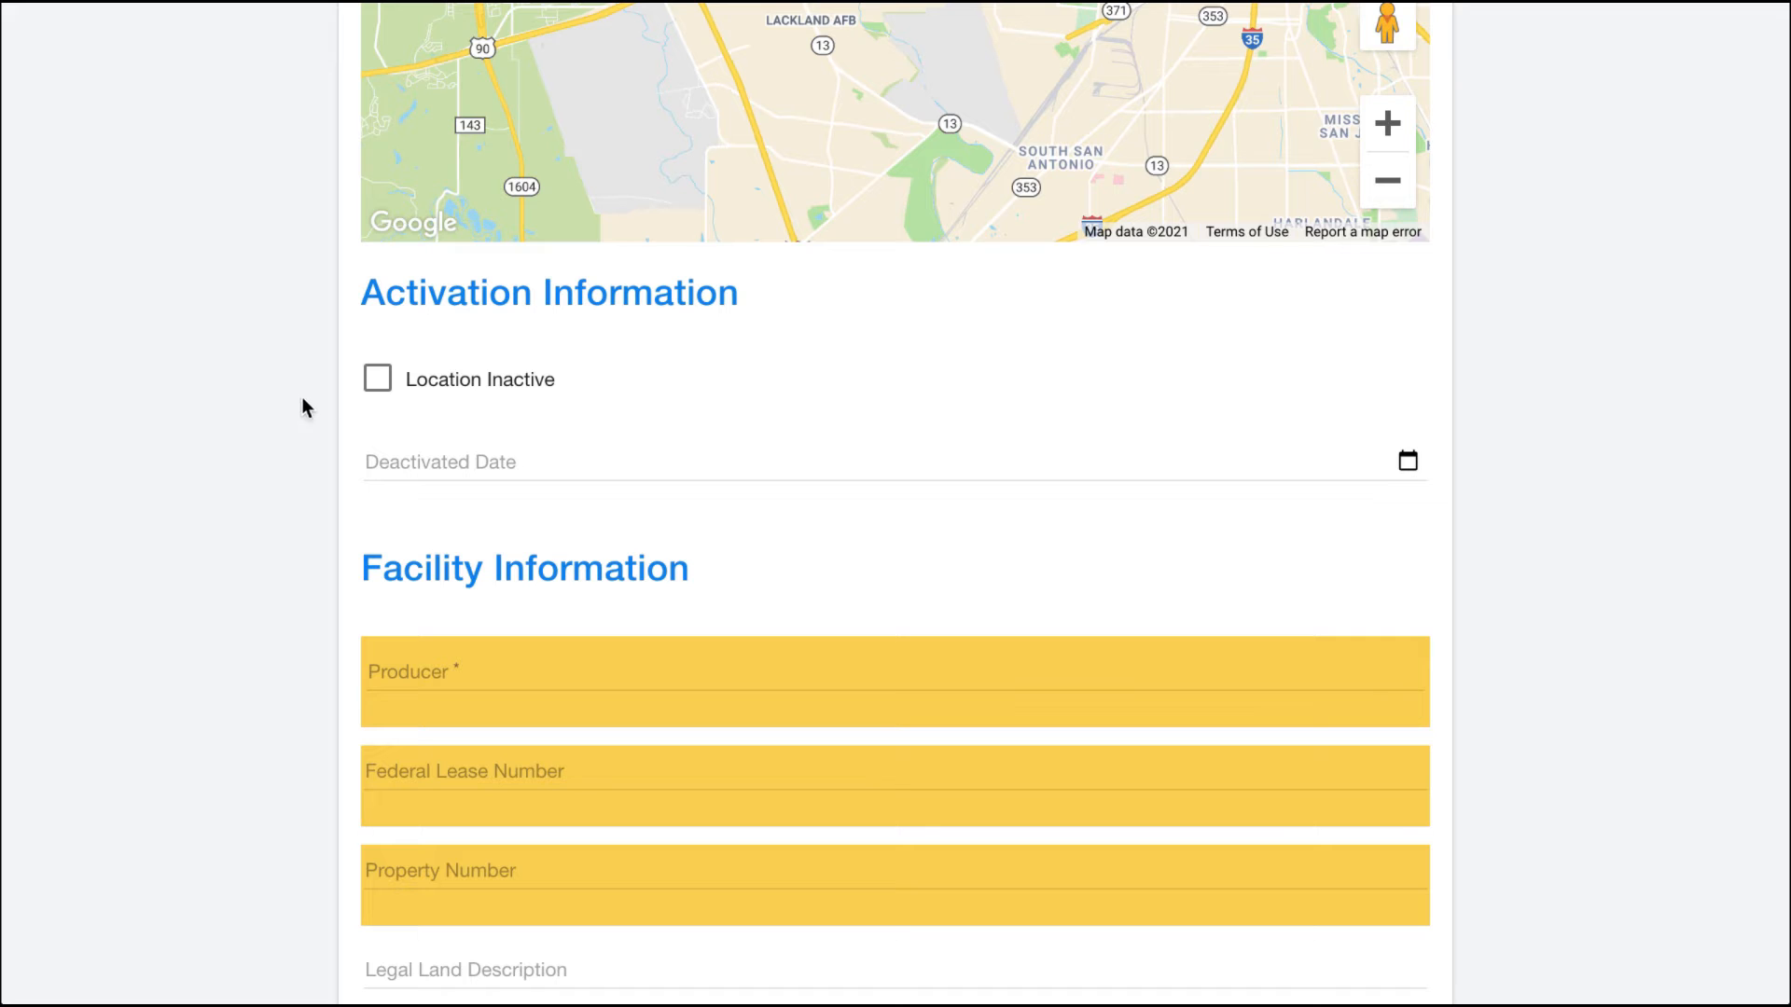
scroll(298, 396, "down", 3)
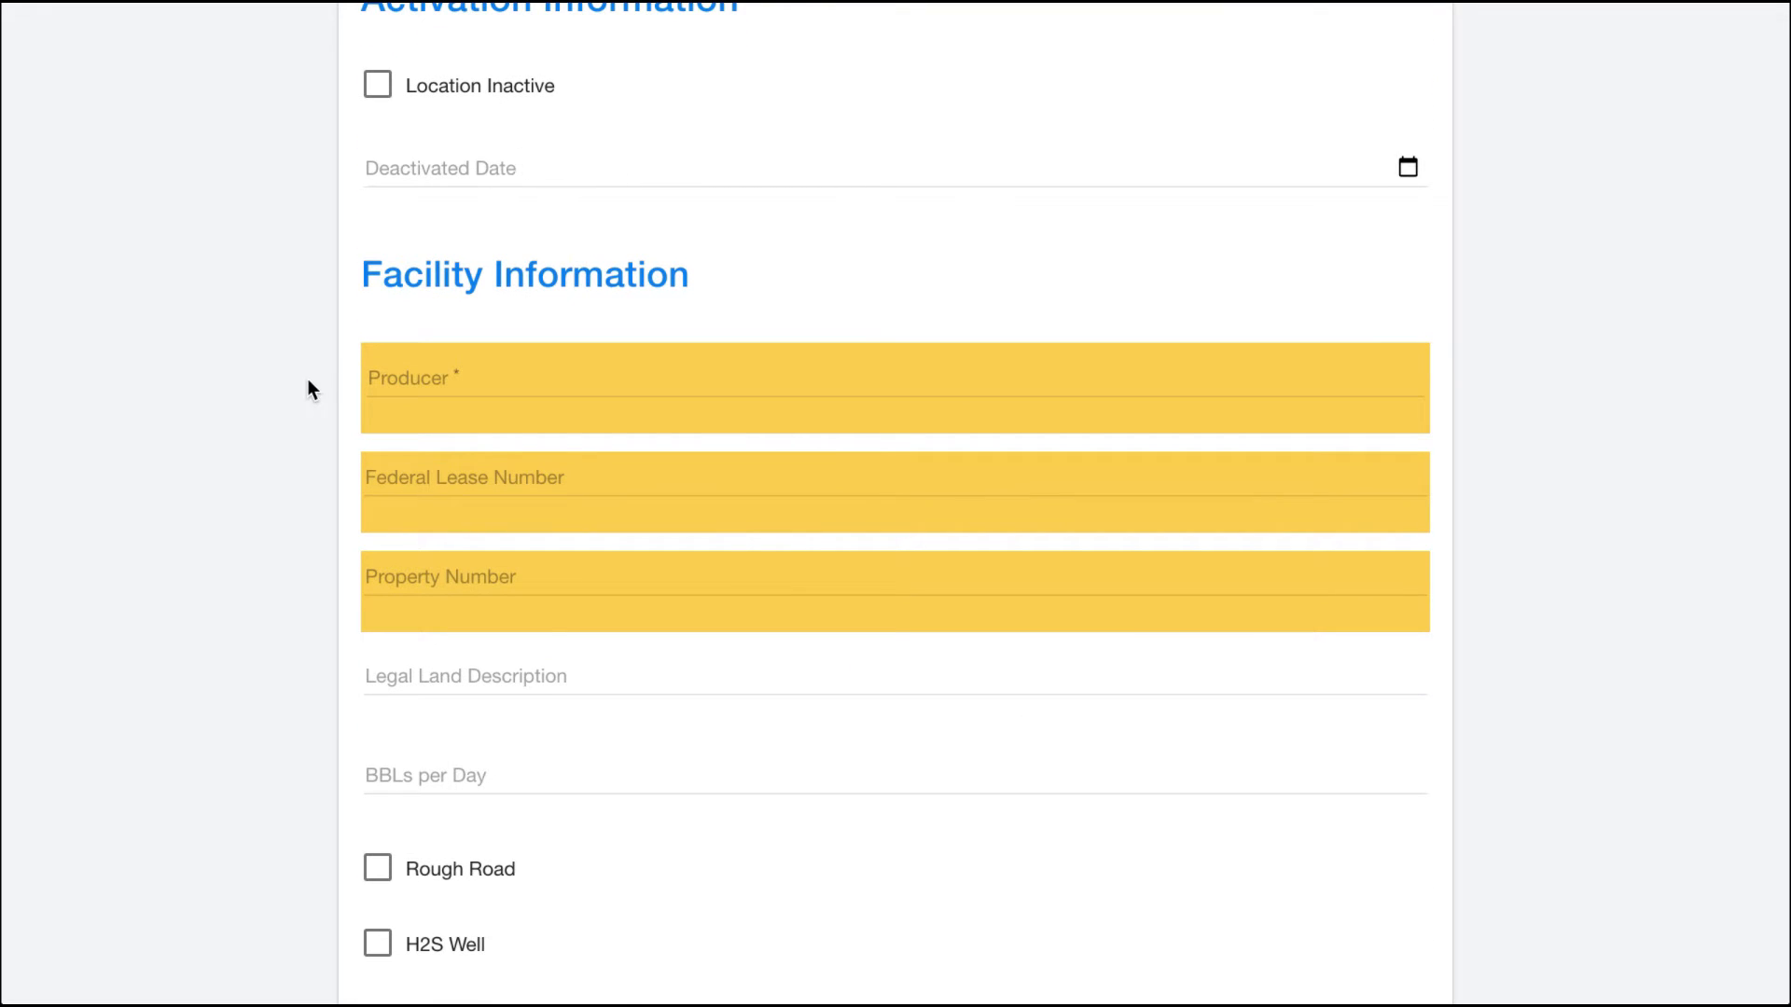
scroll(309, 382, "down", 1)
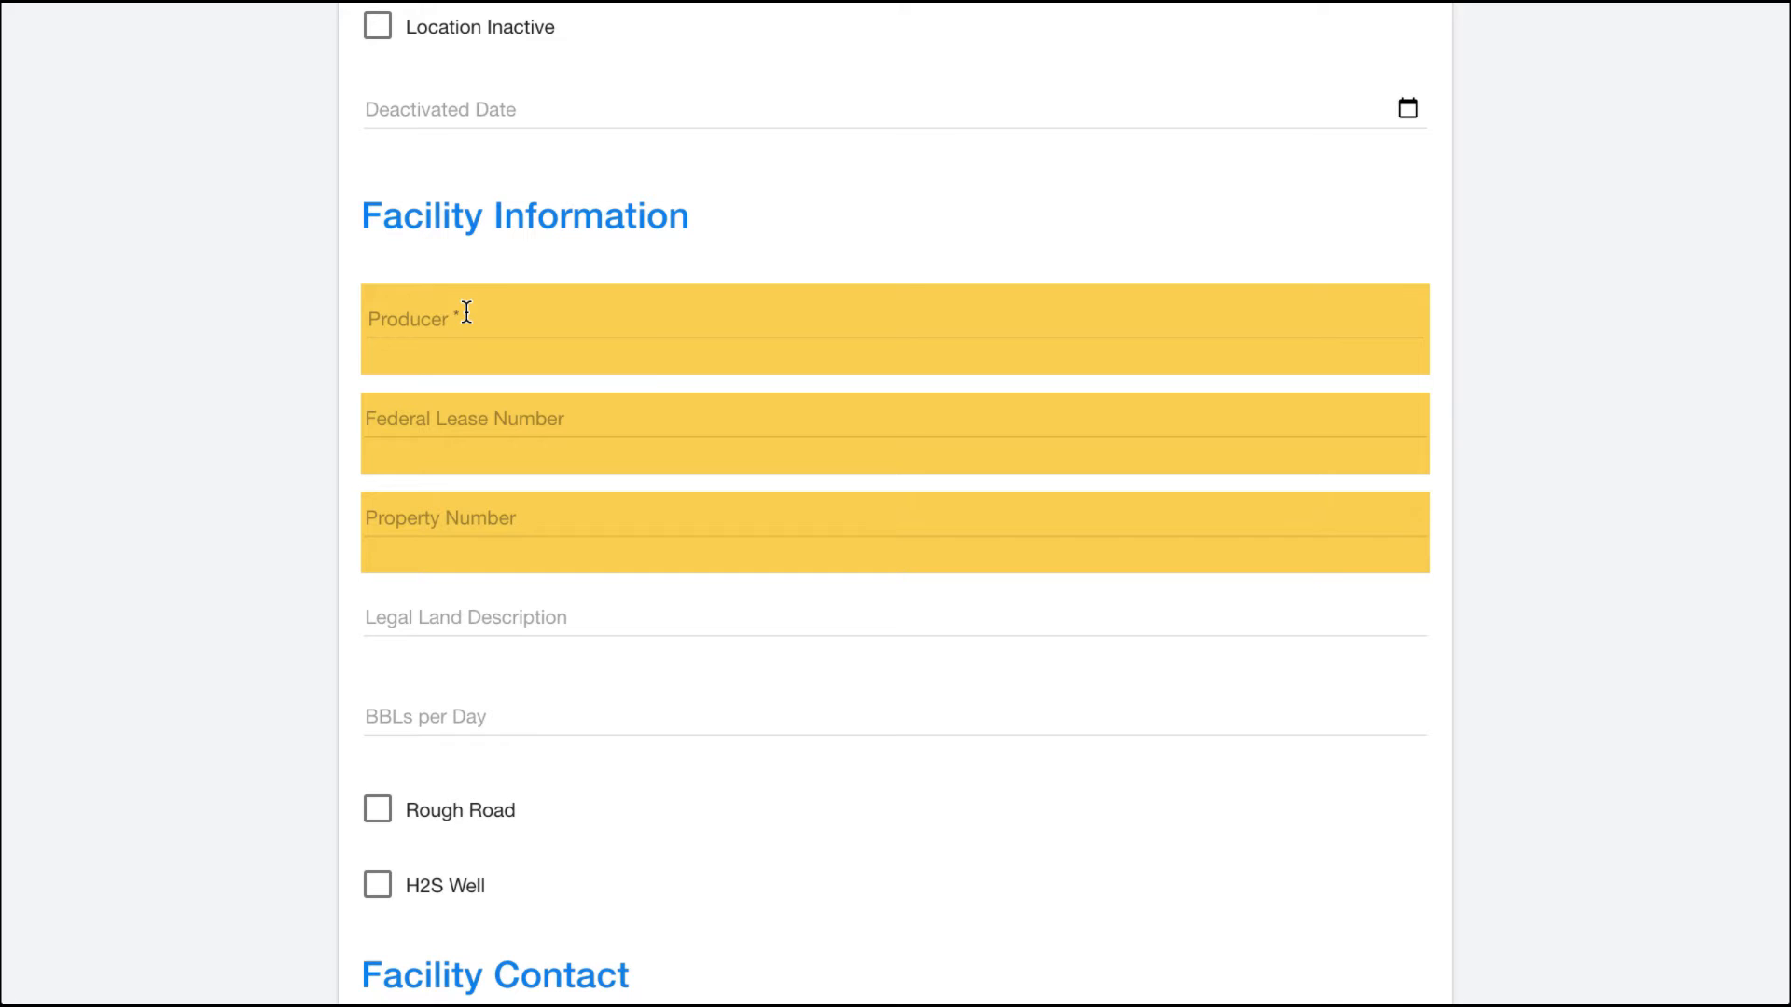
Step: Set the producer to DANVERS MARKETING LLC by searching for it and picking the suggestion
mouse_move(467, 326)
left_click(490, 317)
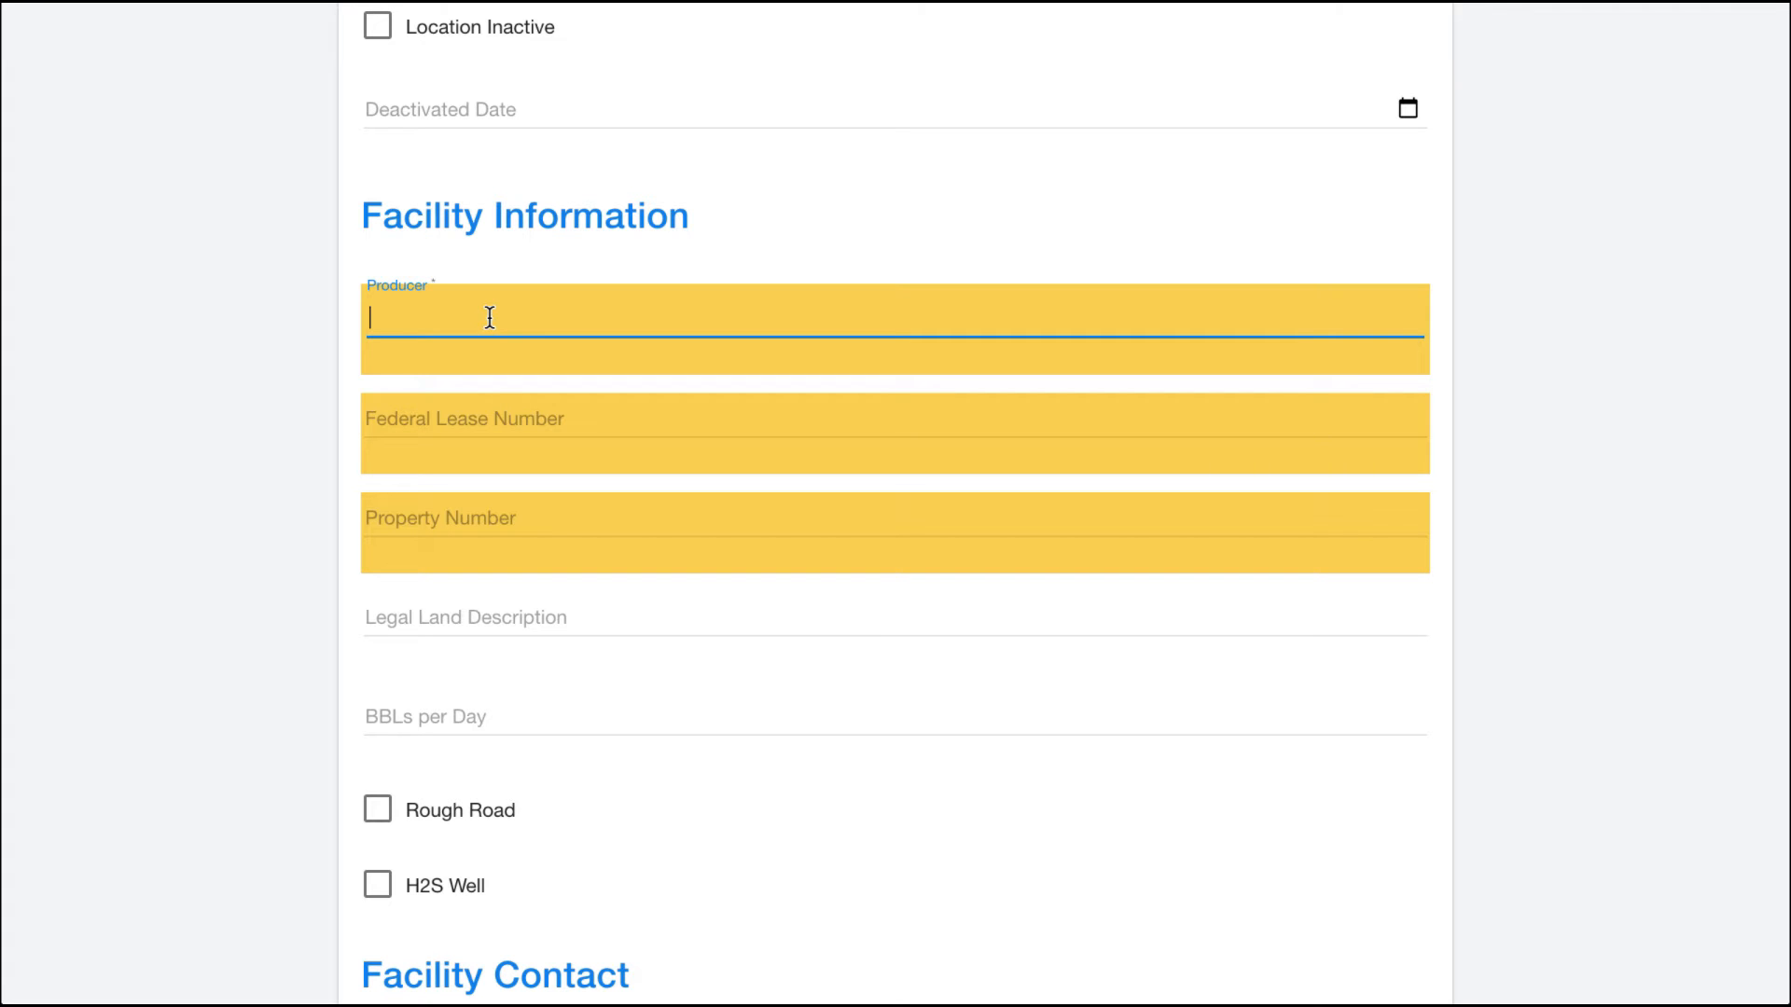
type("d")
left_click(488, 421)
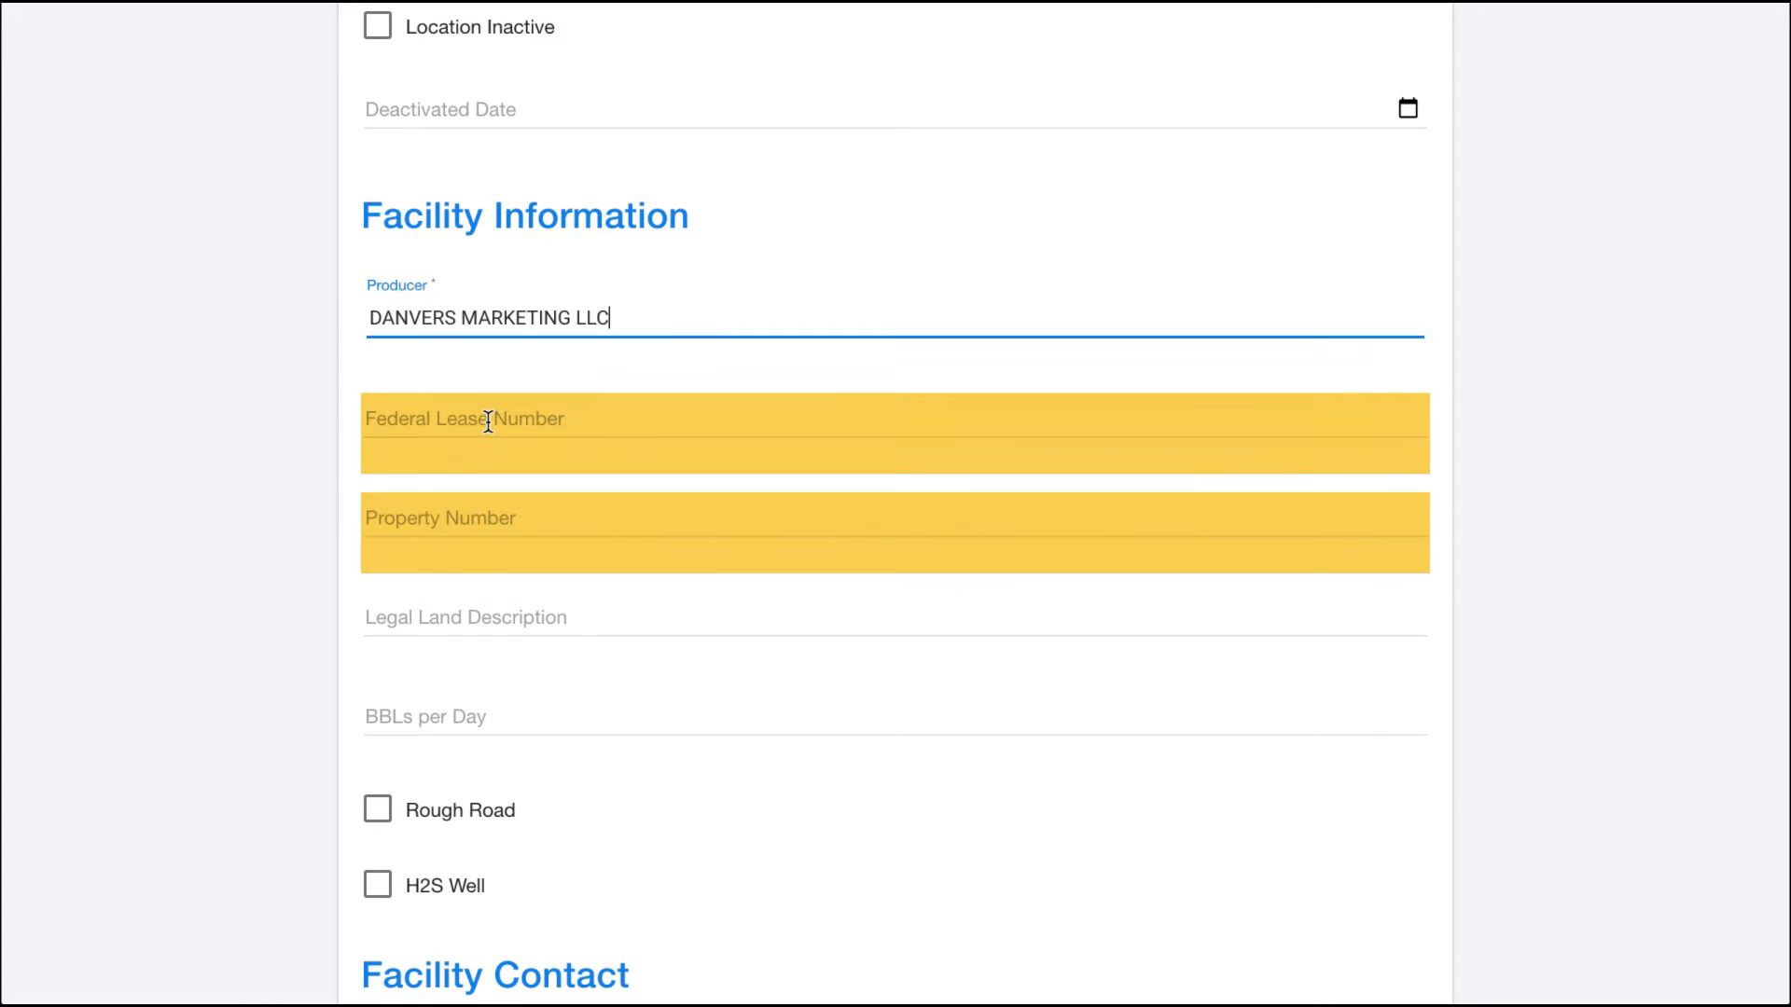
Step: Enter 1234 as both the Federal Lease Number and the Property Number
left_click(450, 419)
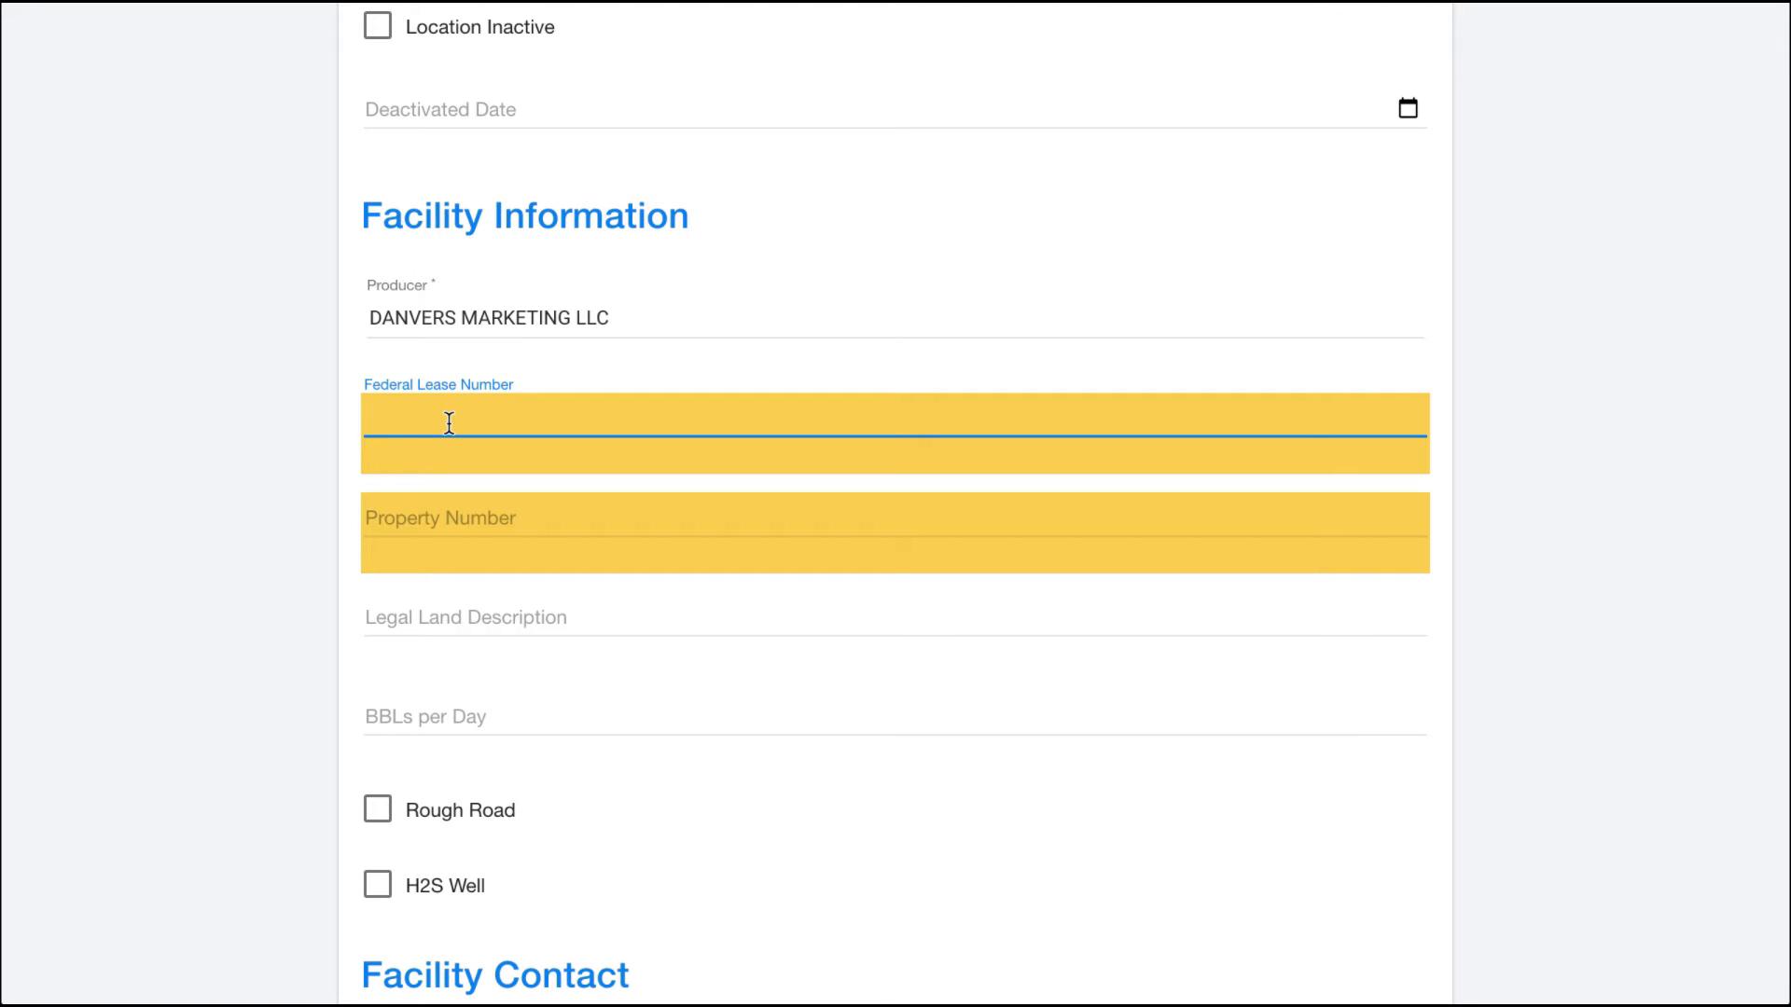
type("1234")
left_click(478, 523)
type("1234")
left_click(276, 618)
scroll(276, 618, "down", 2)
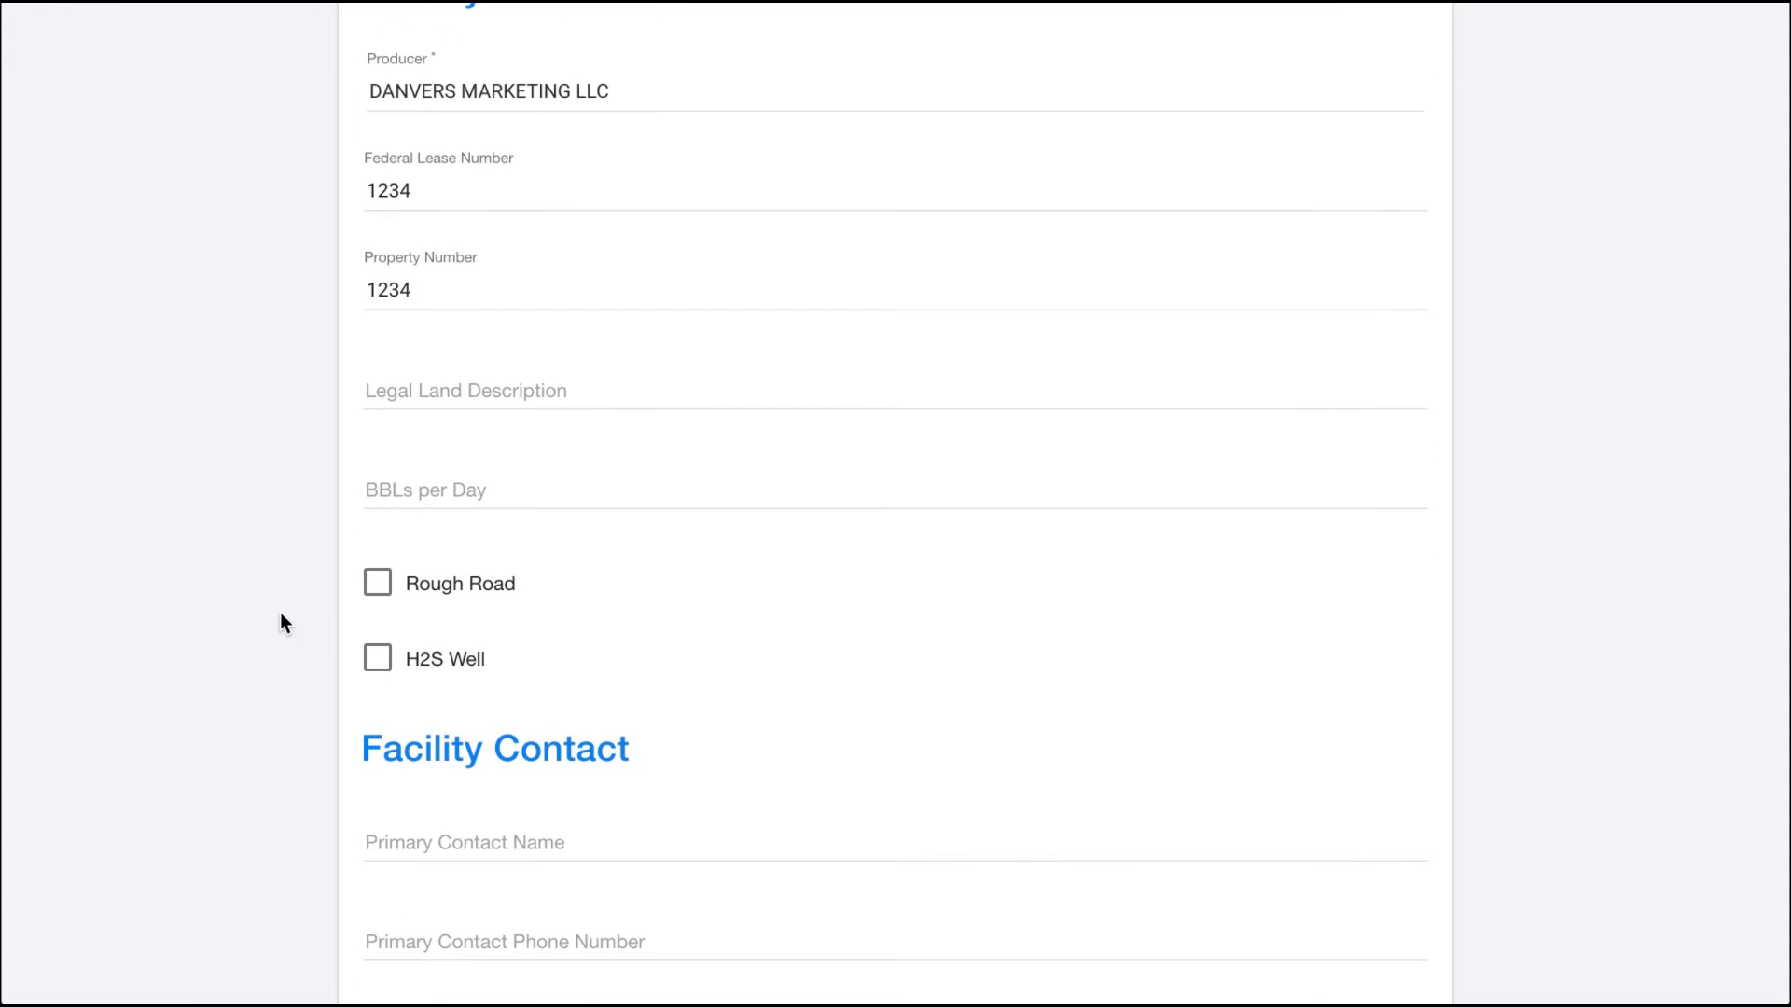
scroll(290, 530, "down", 2)
scroll(290, 530, "up", 4)
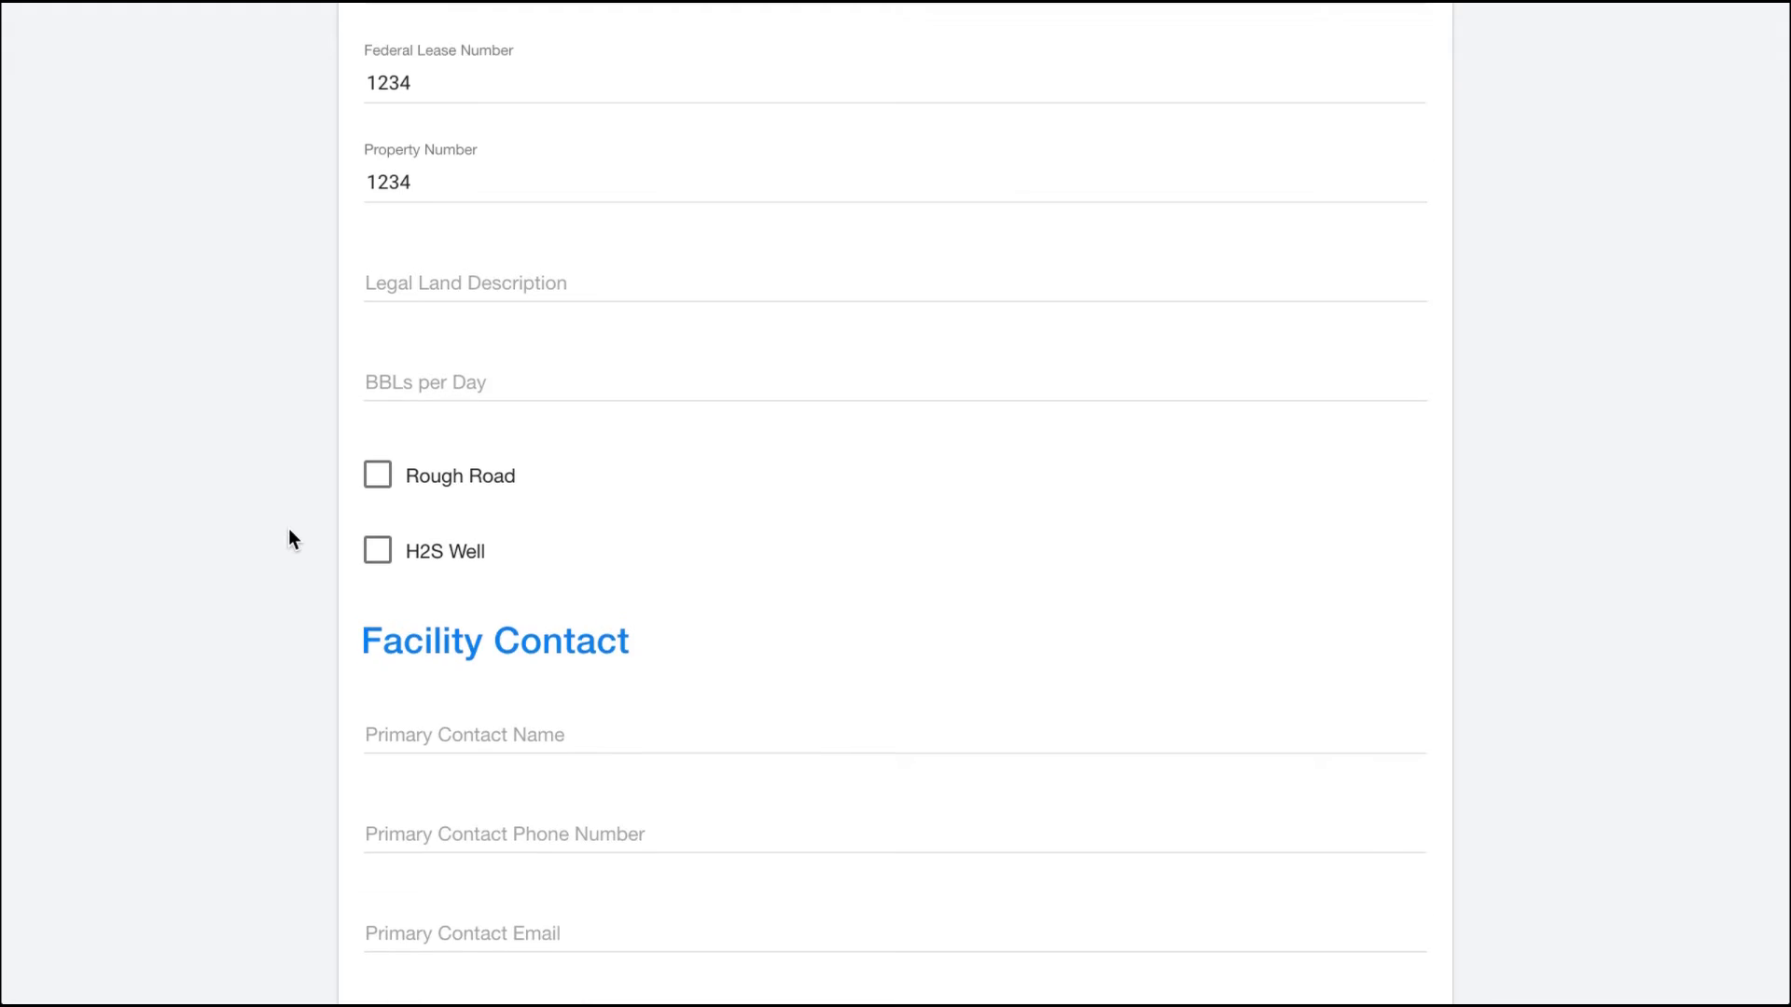
scroll(289, 530, "down", 4)
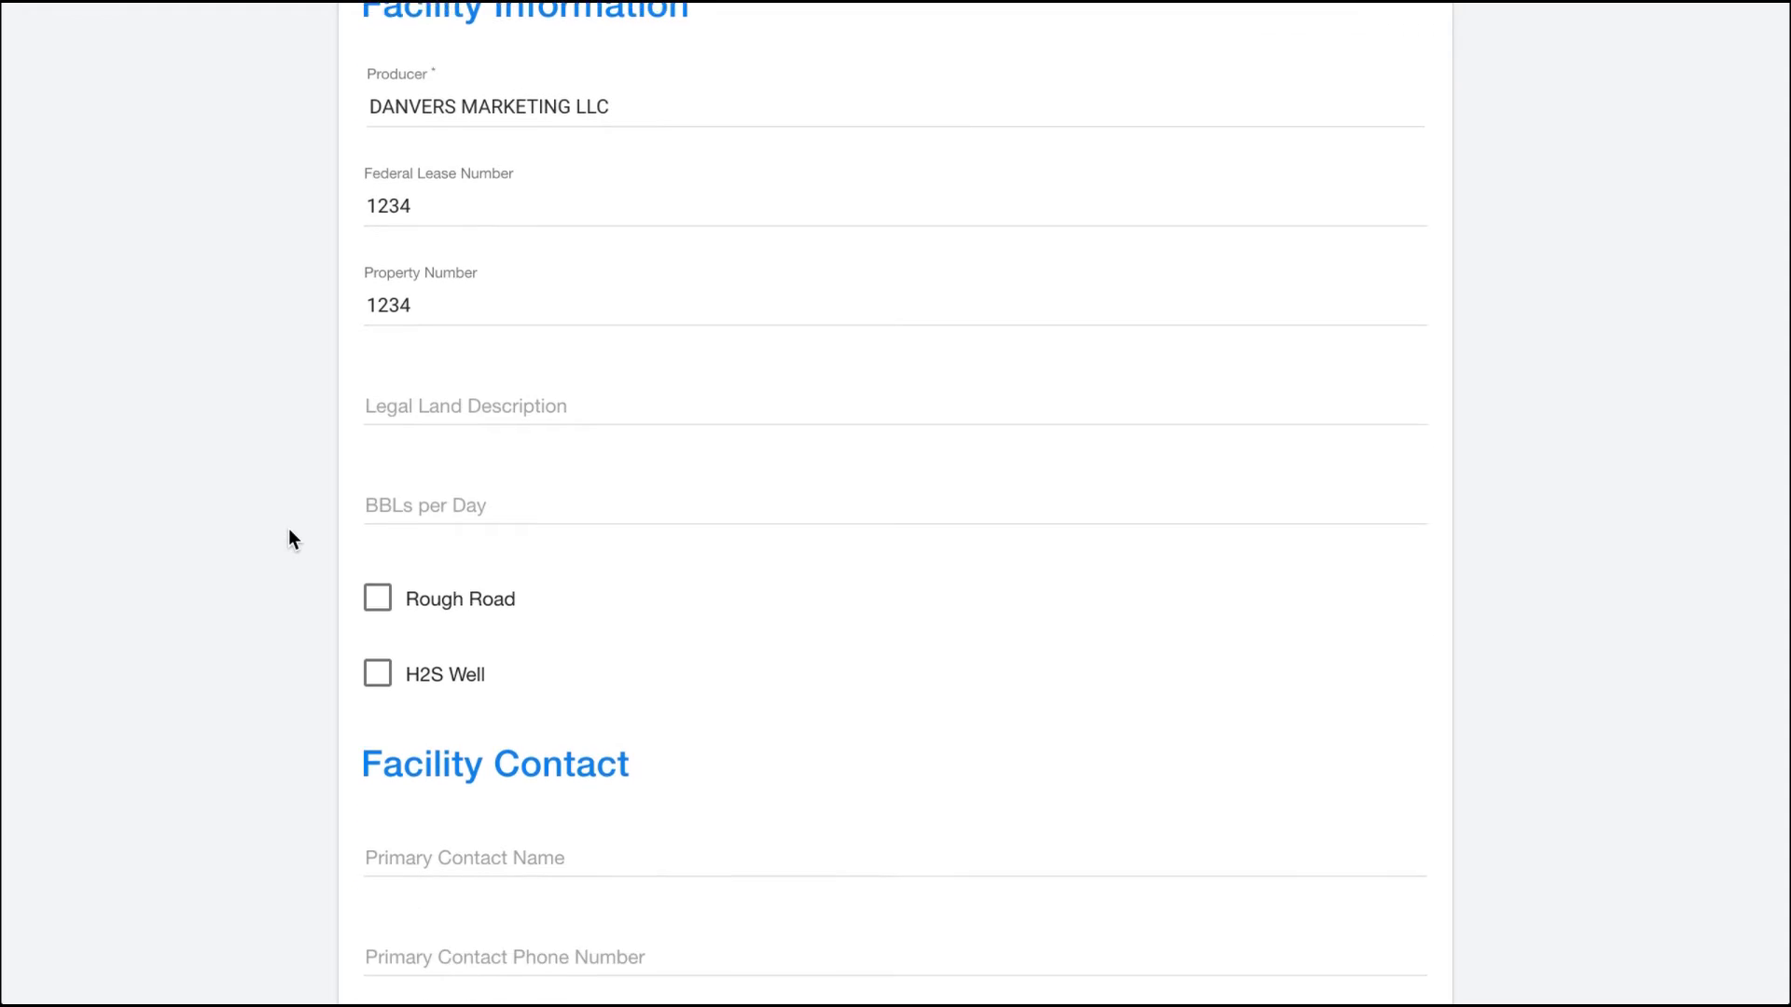
scroll(439, 457, "down", 2)
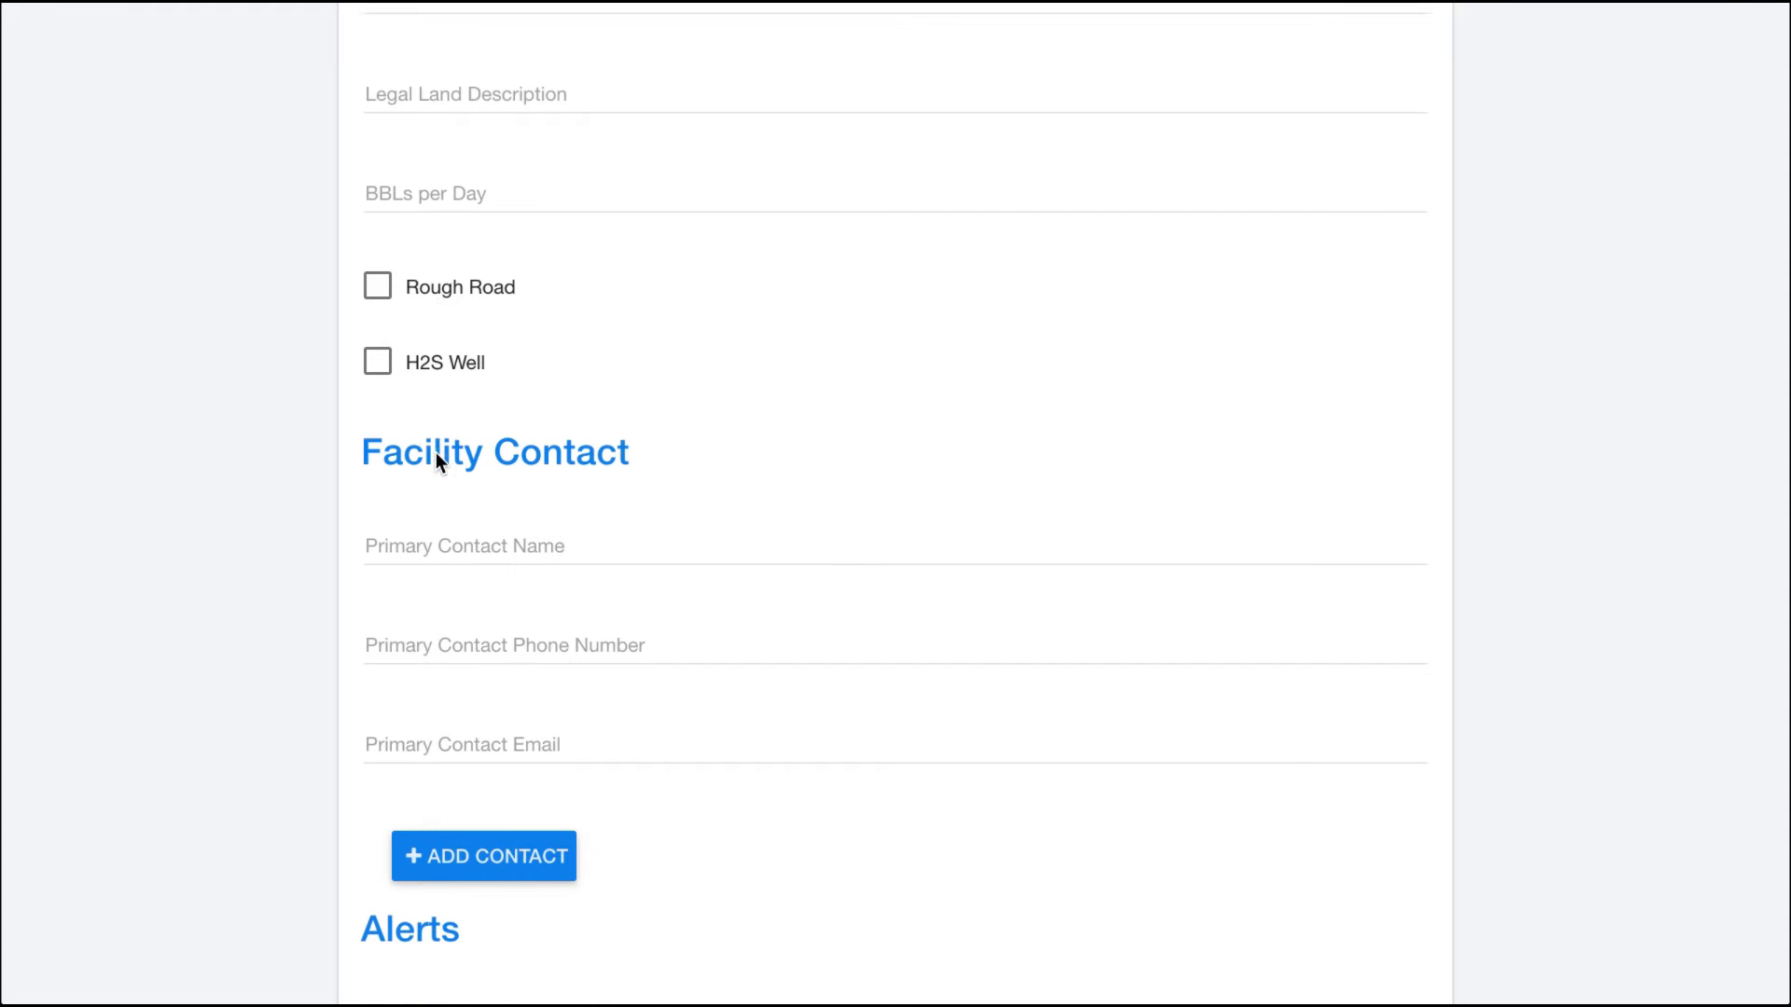
Step: Review the Facility Contact and Alerts sections of the pickup form
scroll(439, 462, "down", 1)
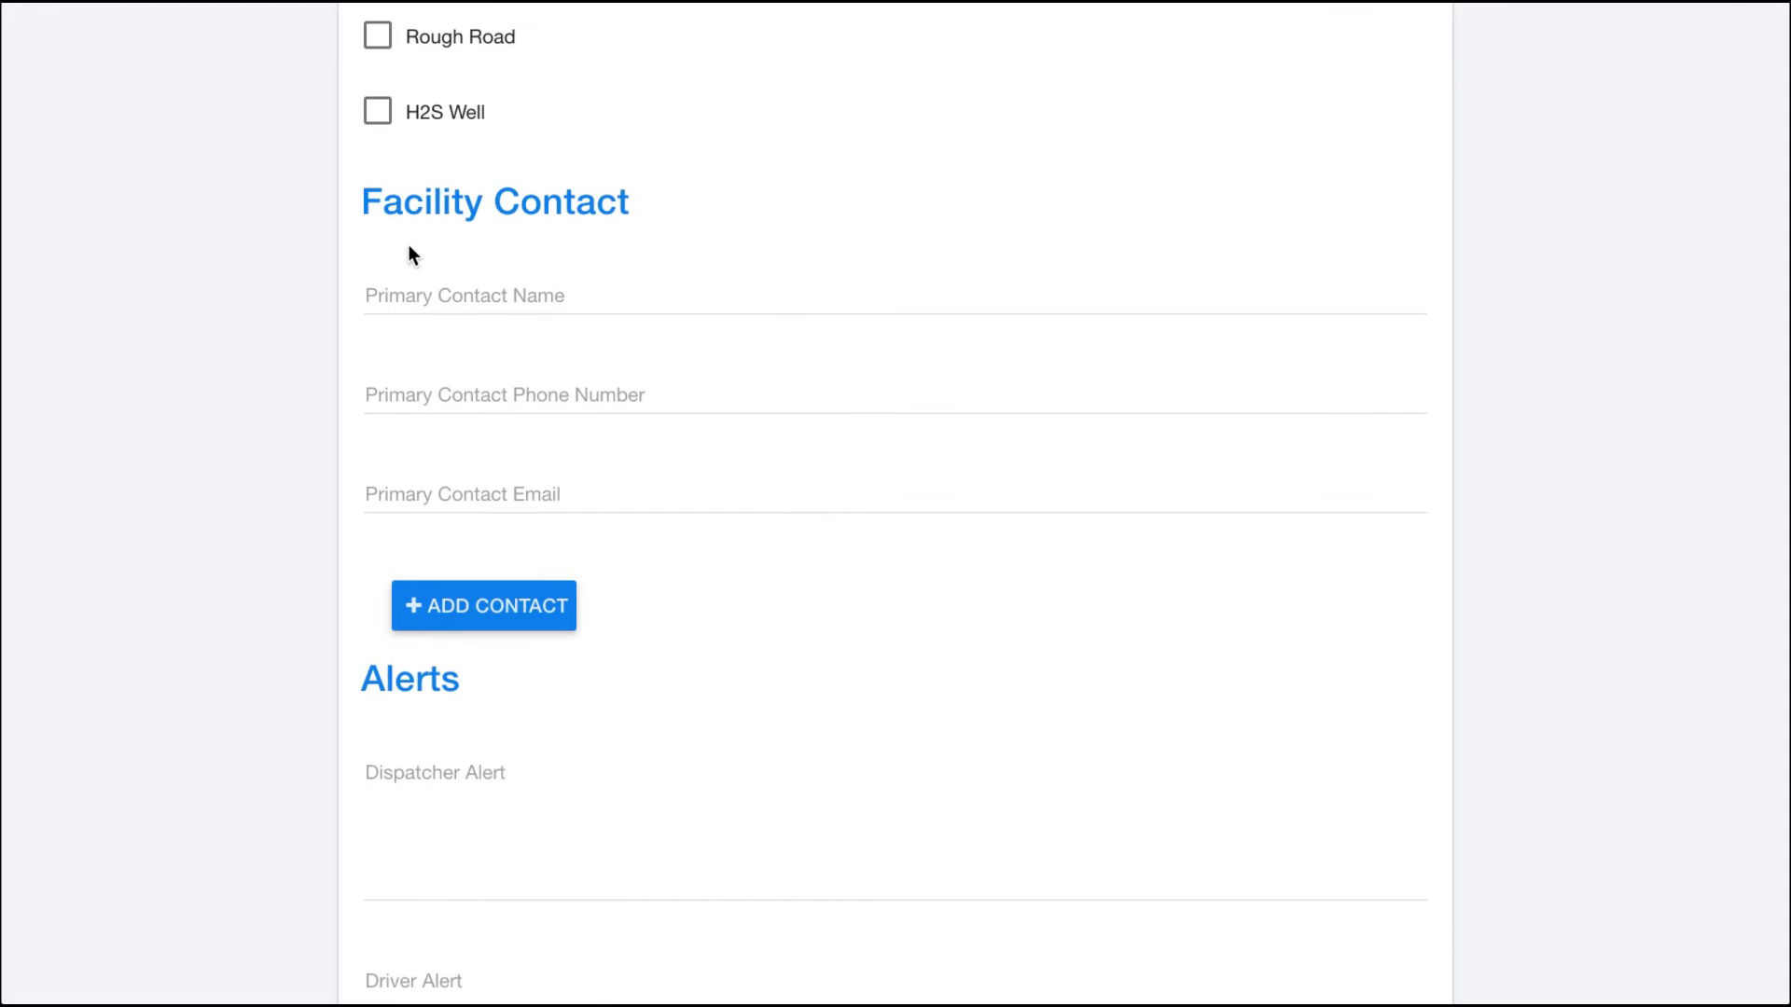
scroll(495, 327, "down", 1)
scroll(496, 327, "down", 1)
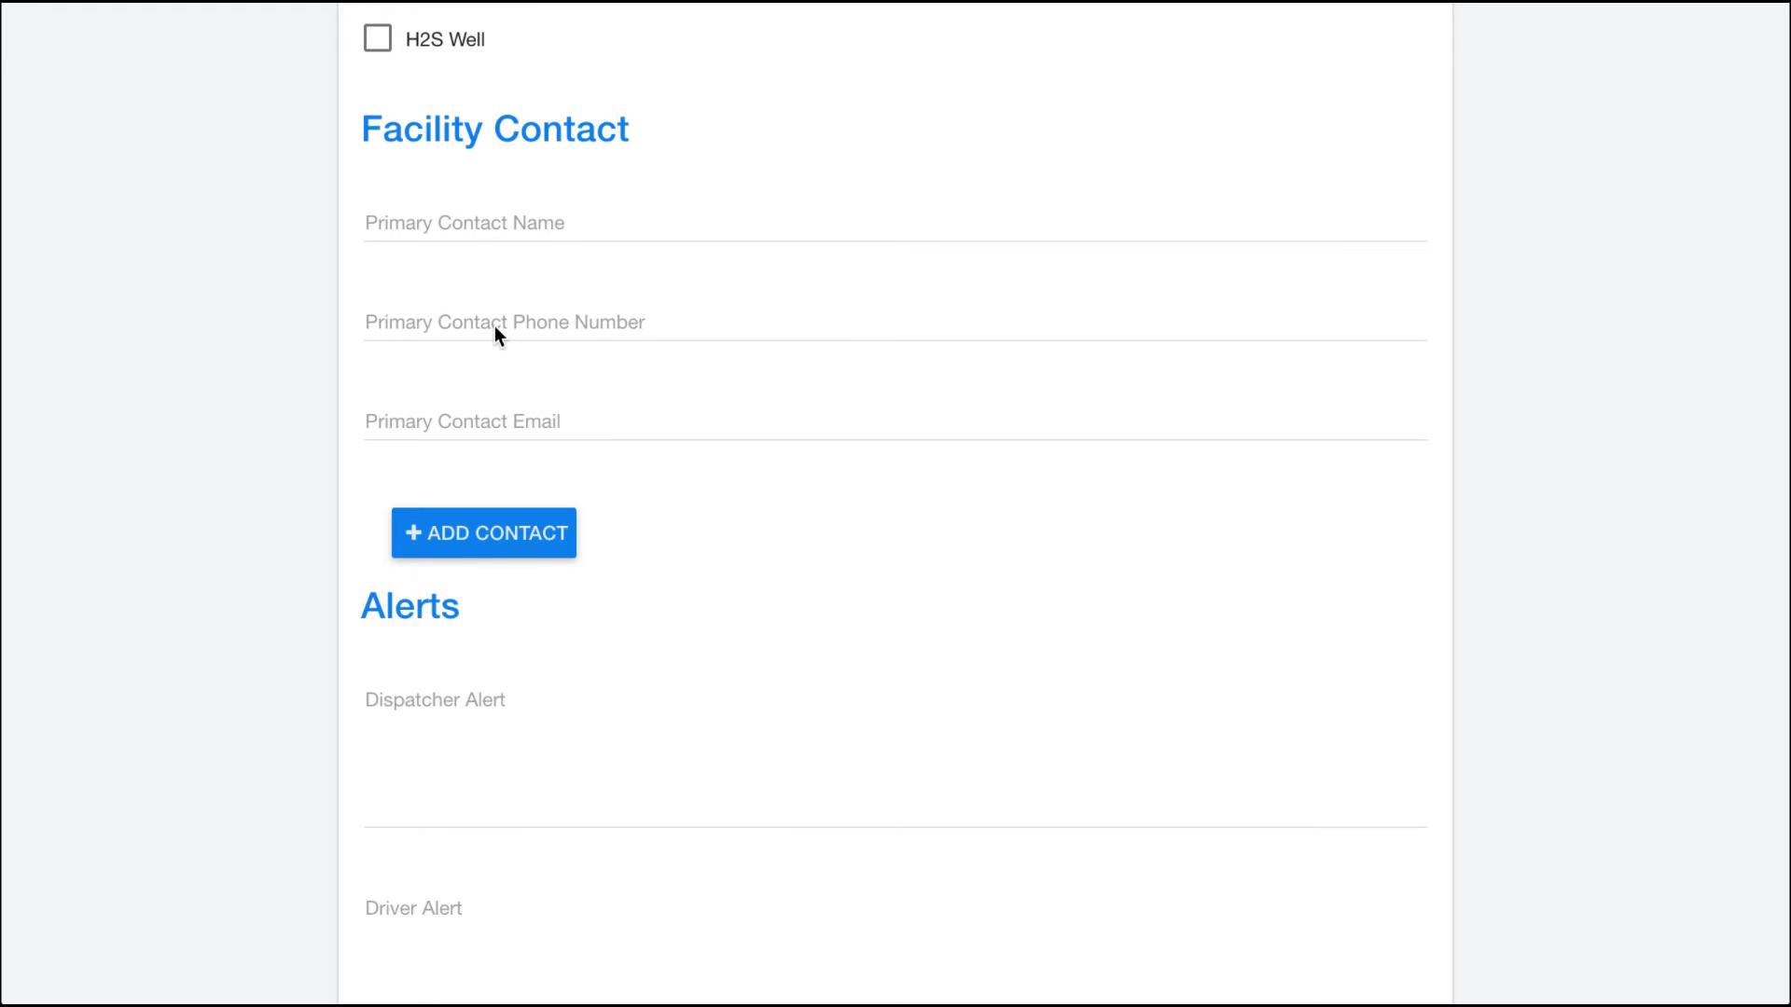
scroll(496, 328, "down", 1)
scroll(495, 329, "down", 1)
scroll(495, 327, "up", 1)
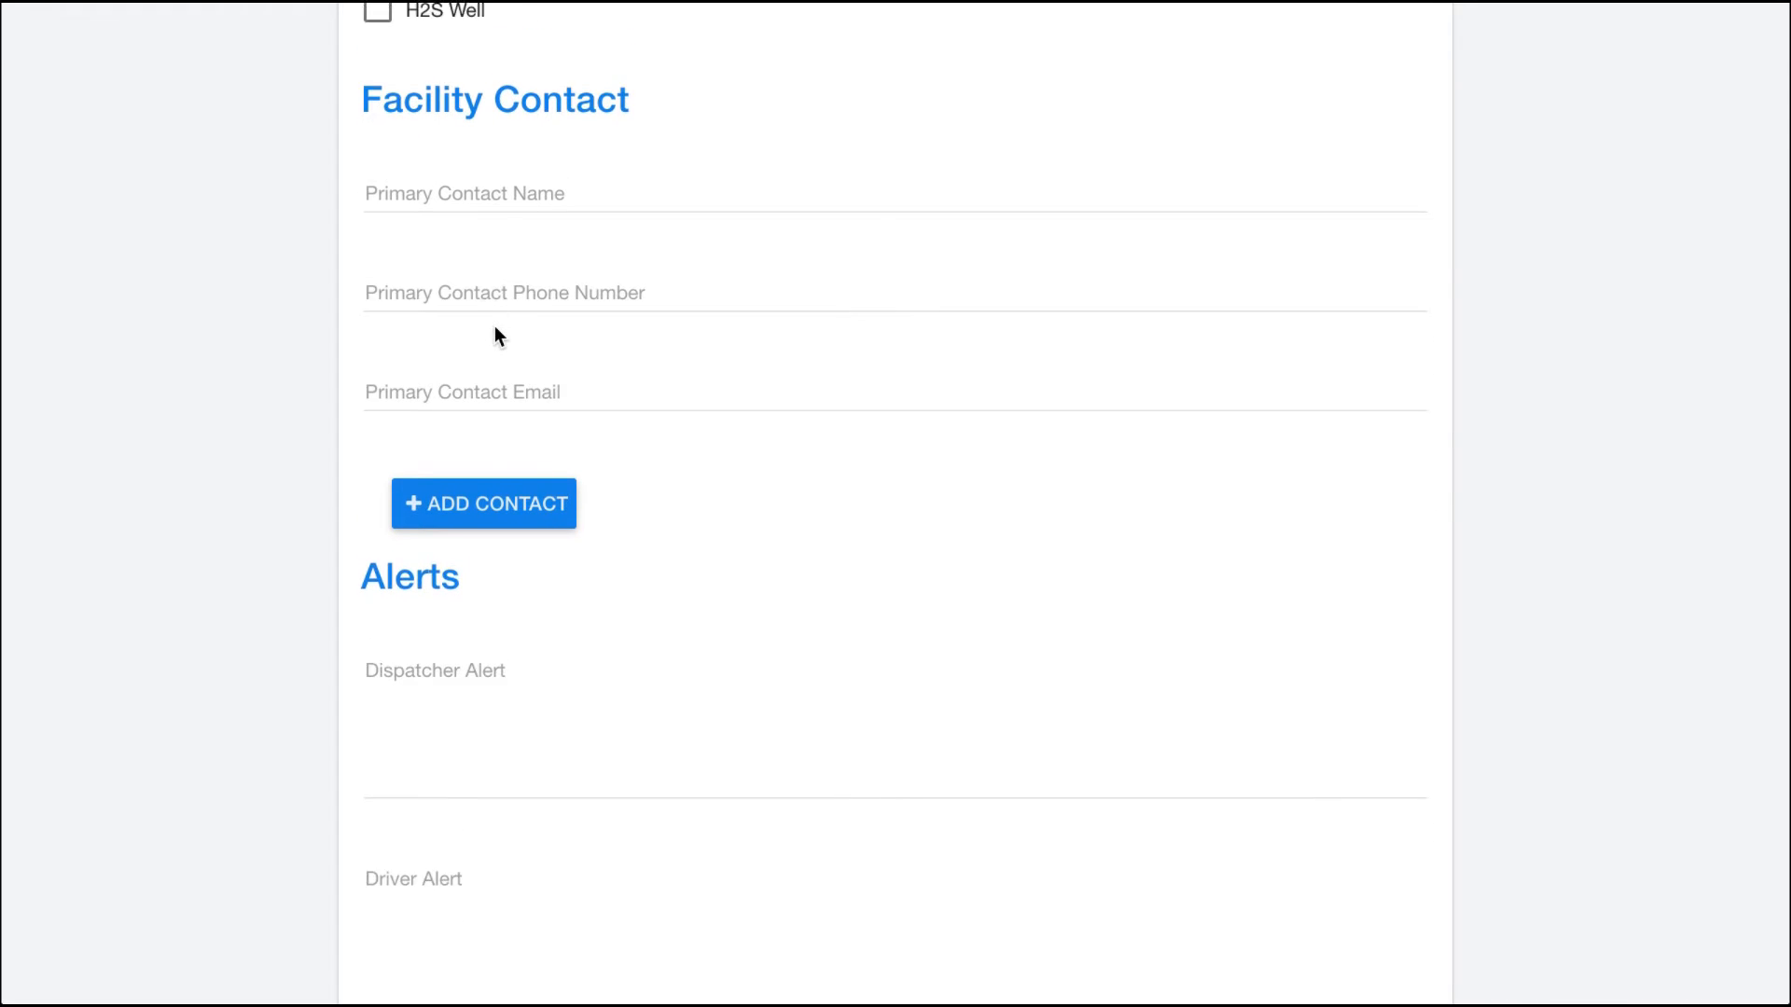
scroll(495, 327, "down", 3)
scroll(495, 328, "up", 2)
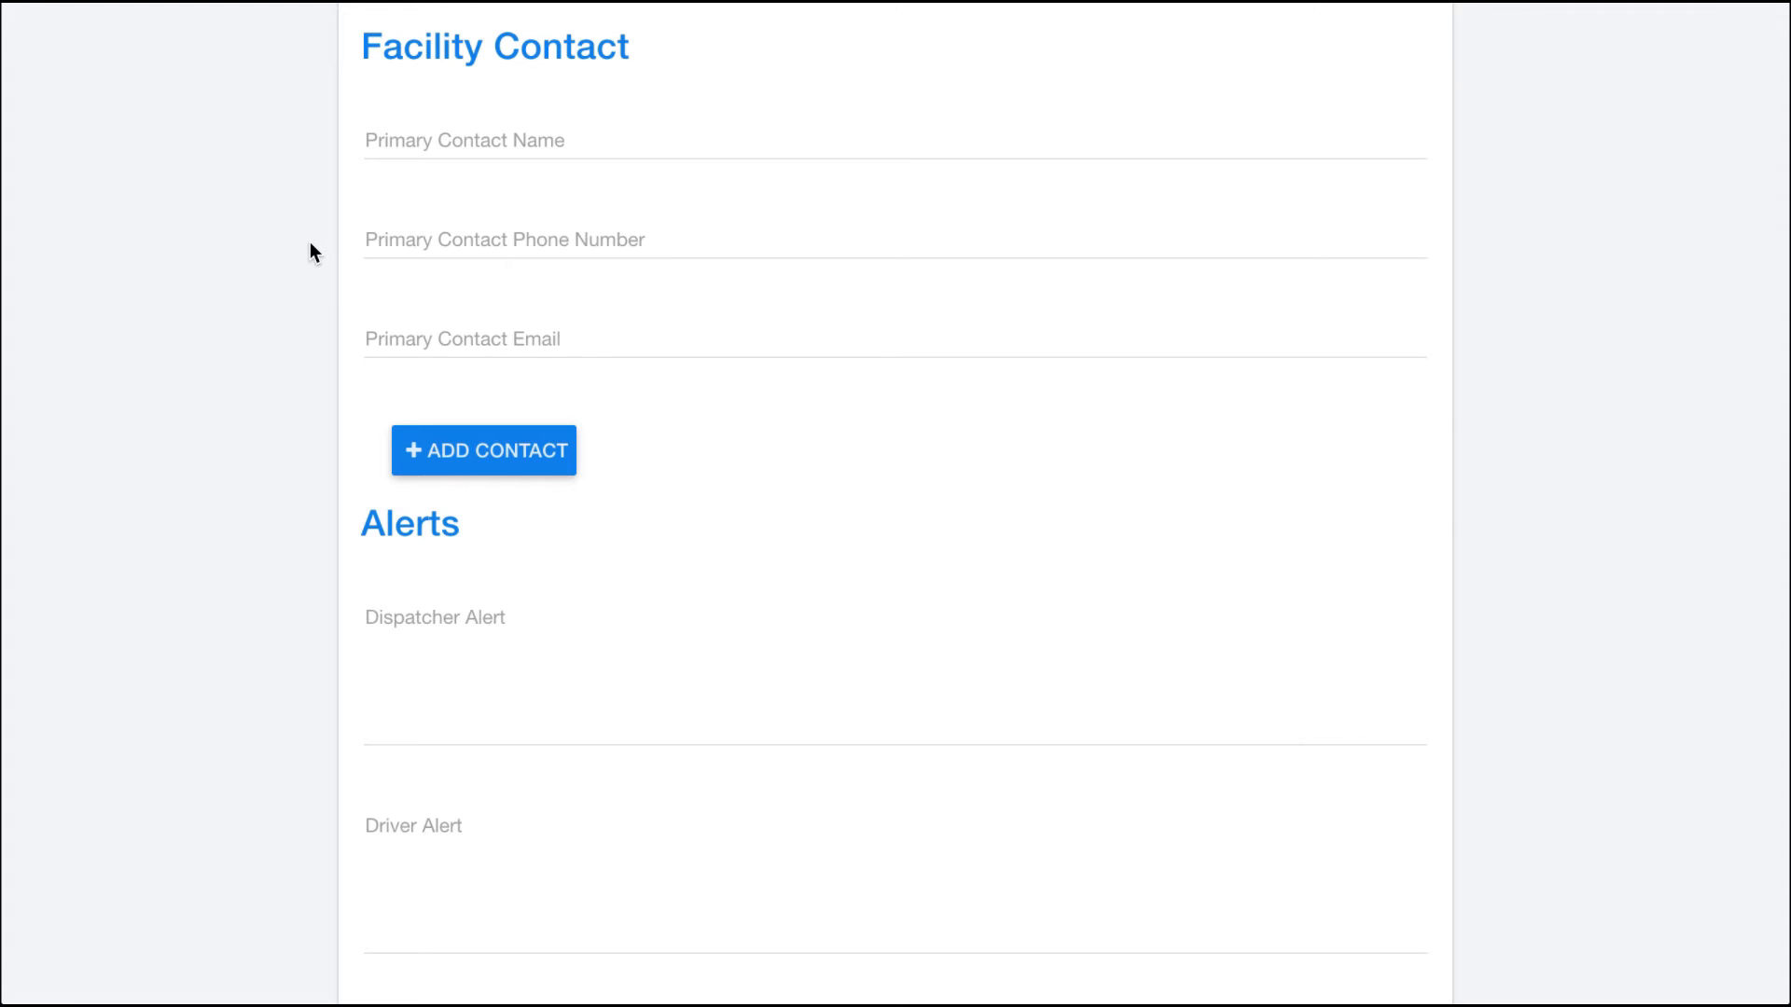
scroll(310, 243, "down", 3)
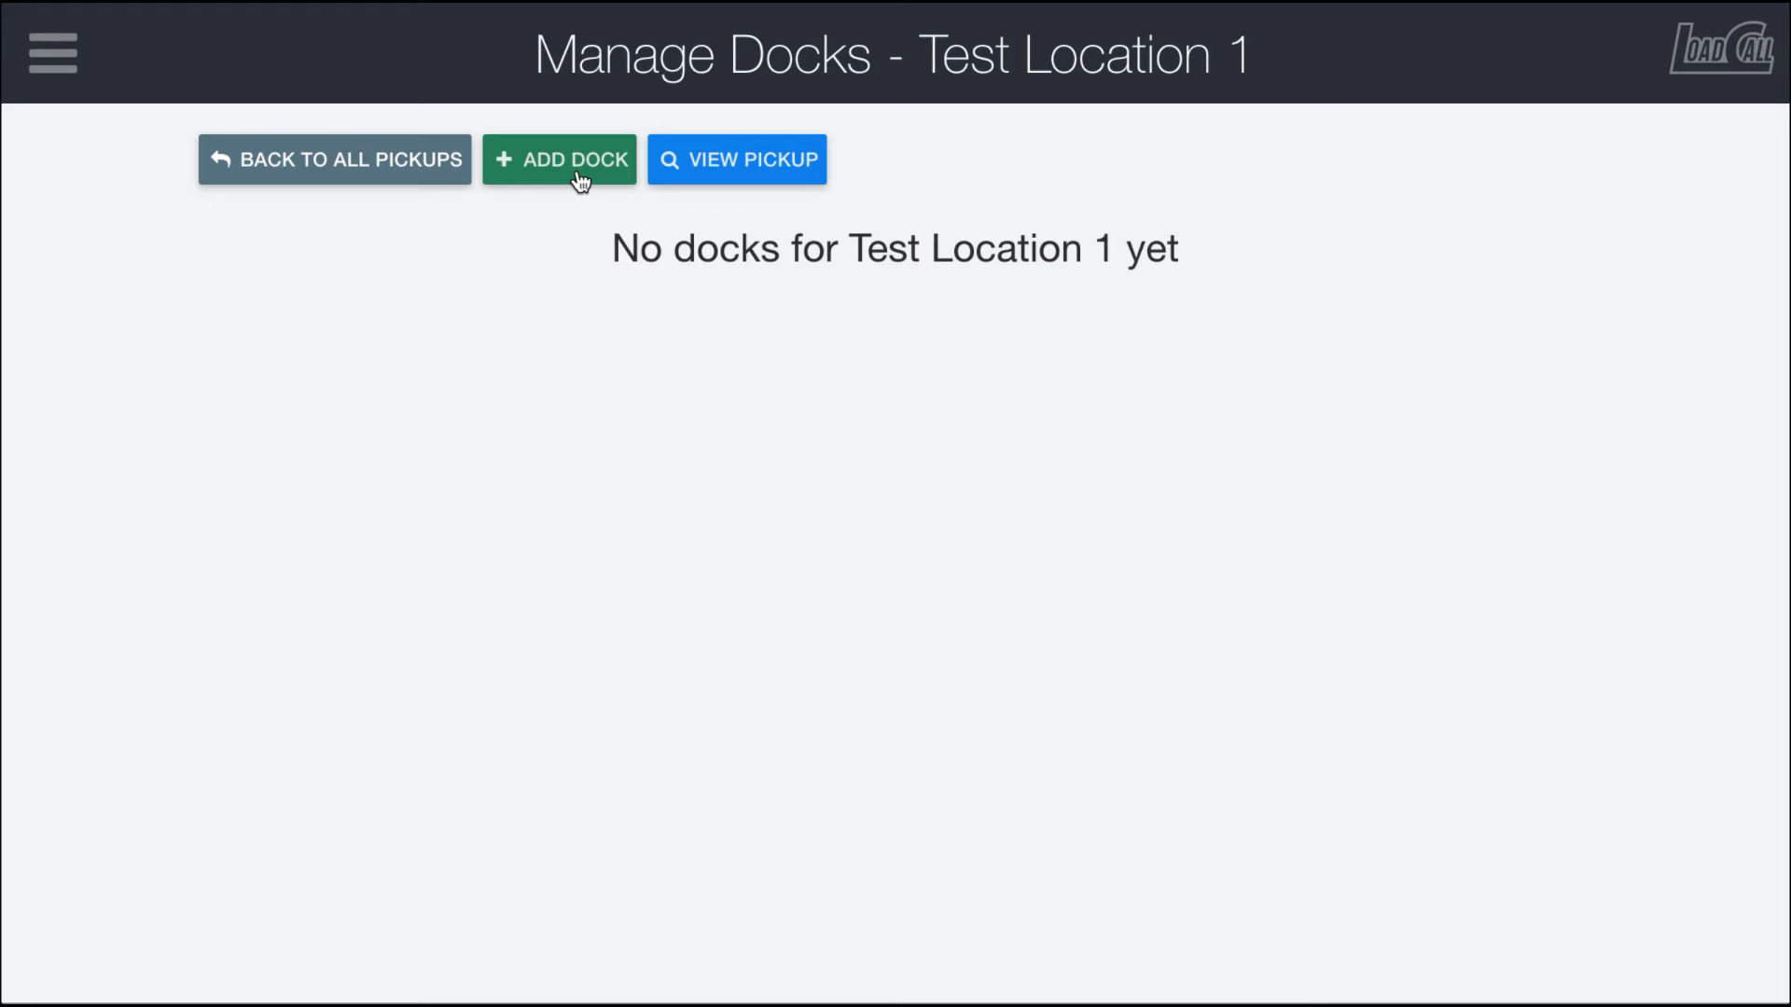
Step: Open the saved pickup's details to review its information, then close them
left_click(743, 187)
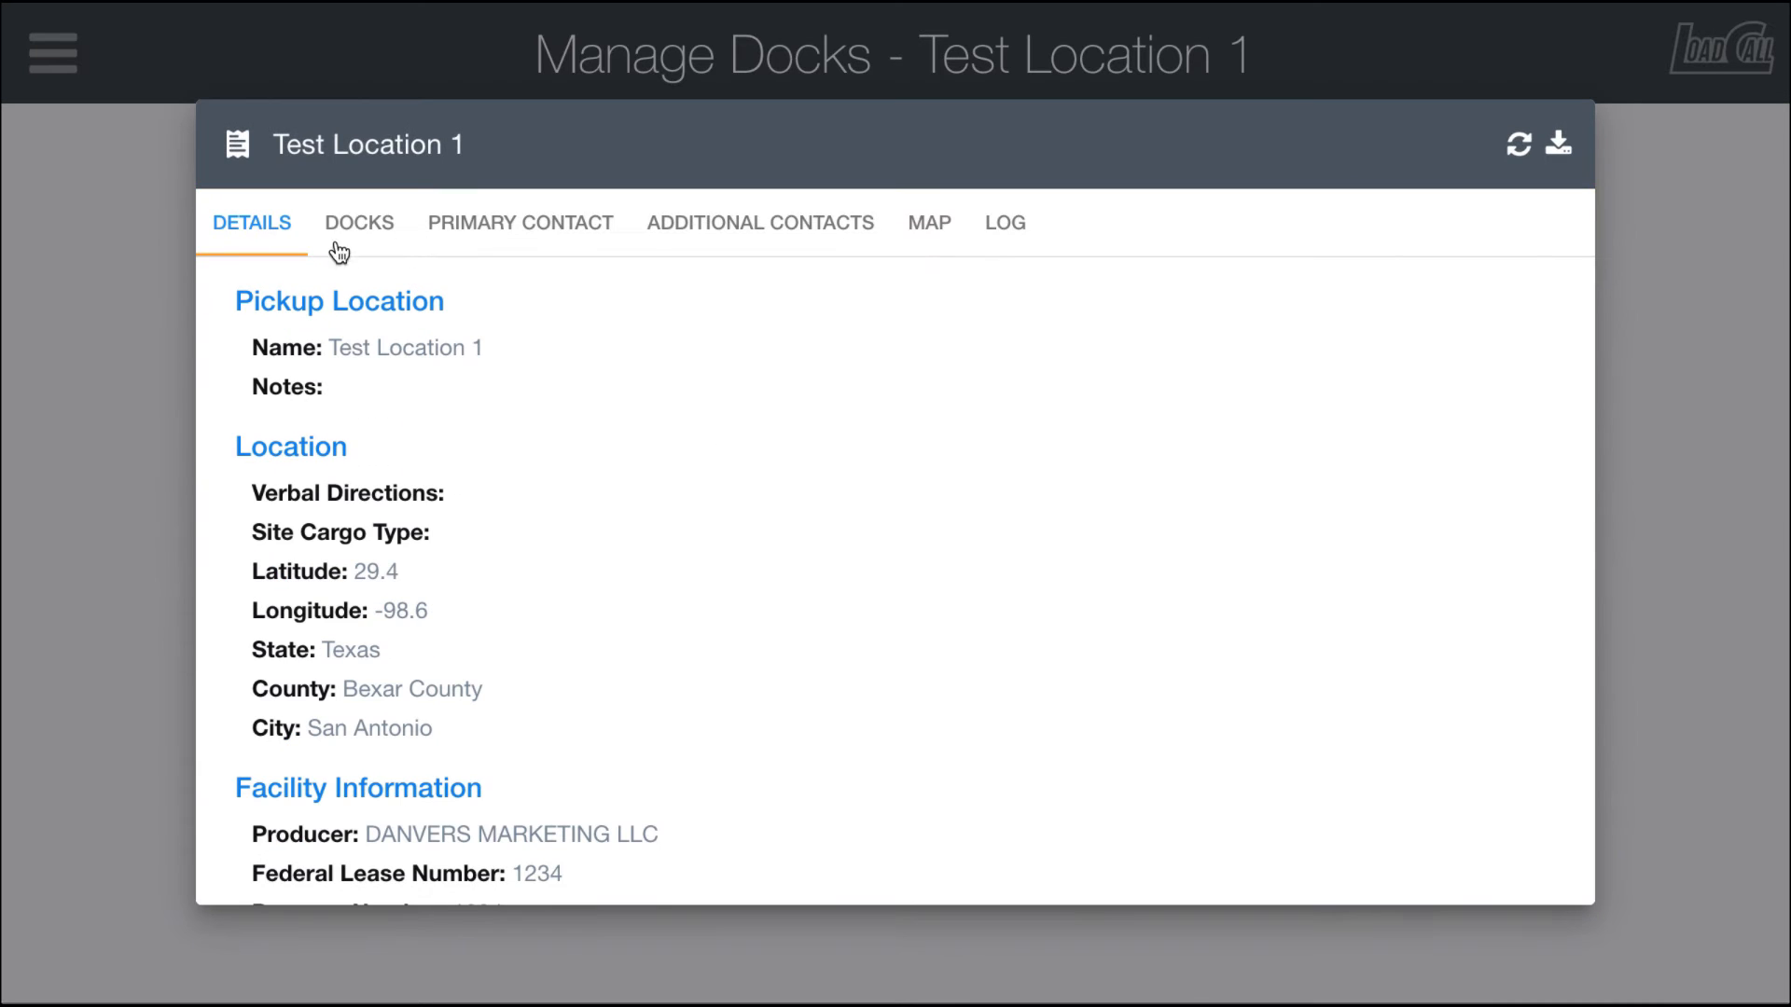
scroll(576, 396, "down", 4)
scroll(576, 396, "up", 5)
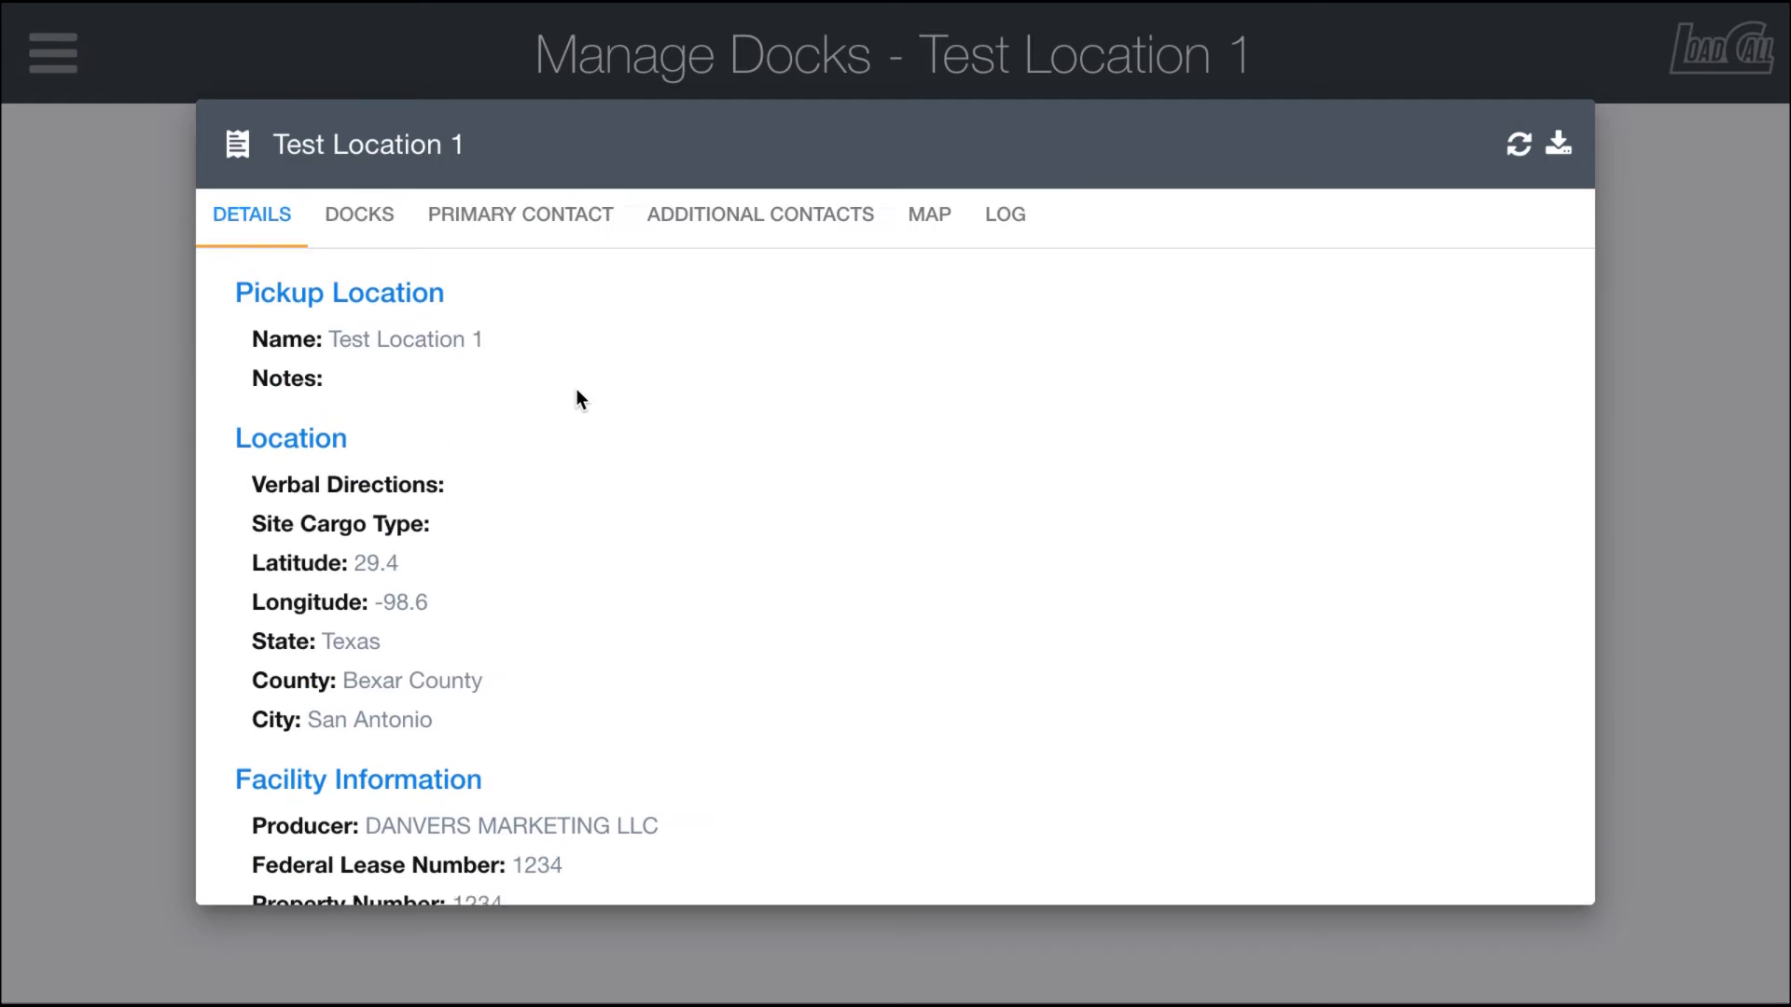
left_click(125, 276)
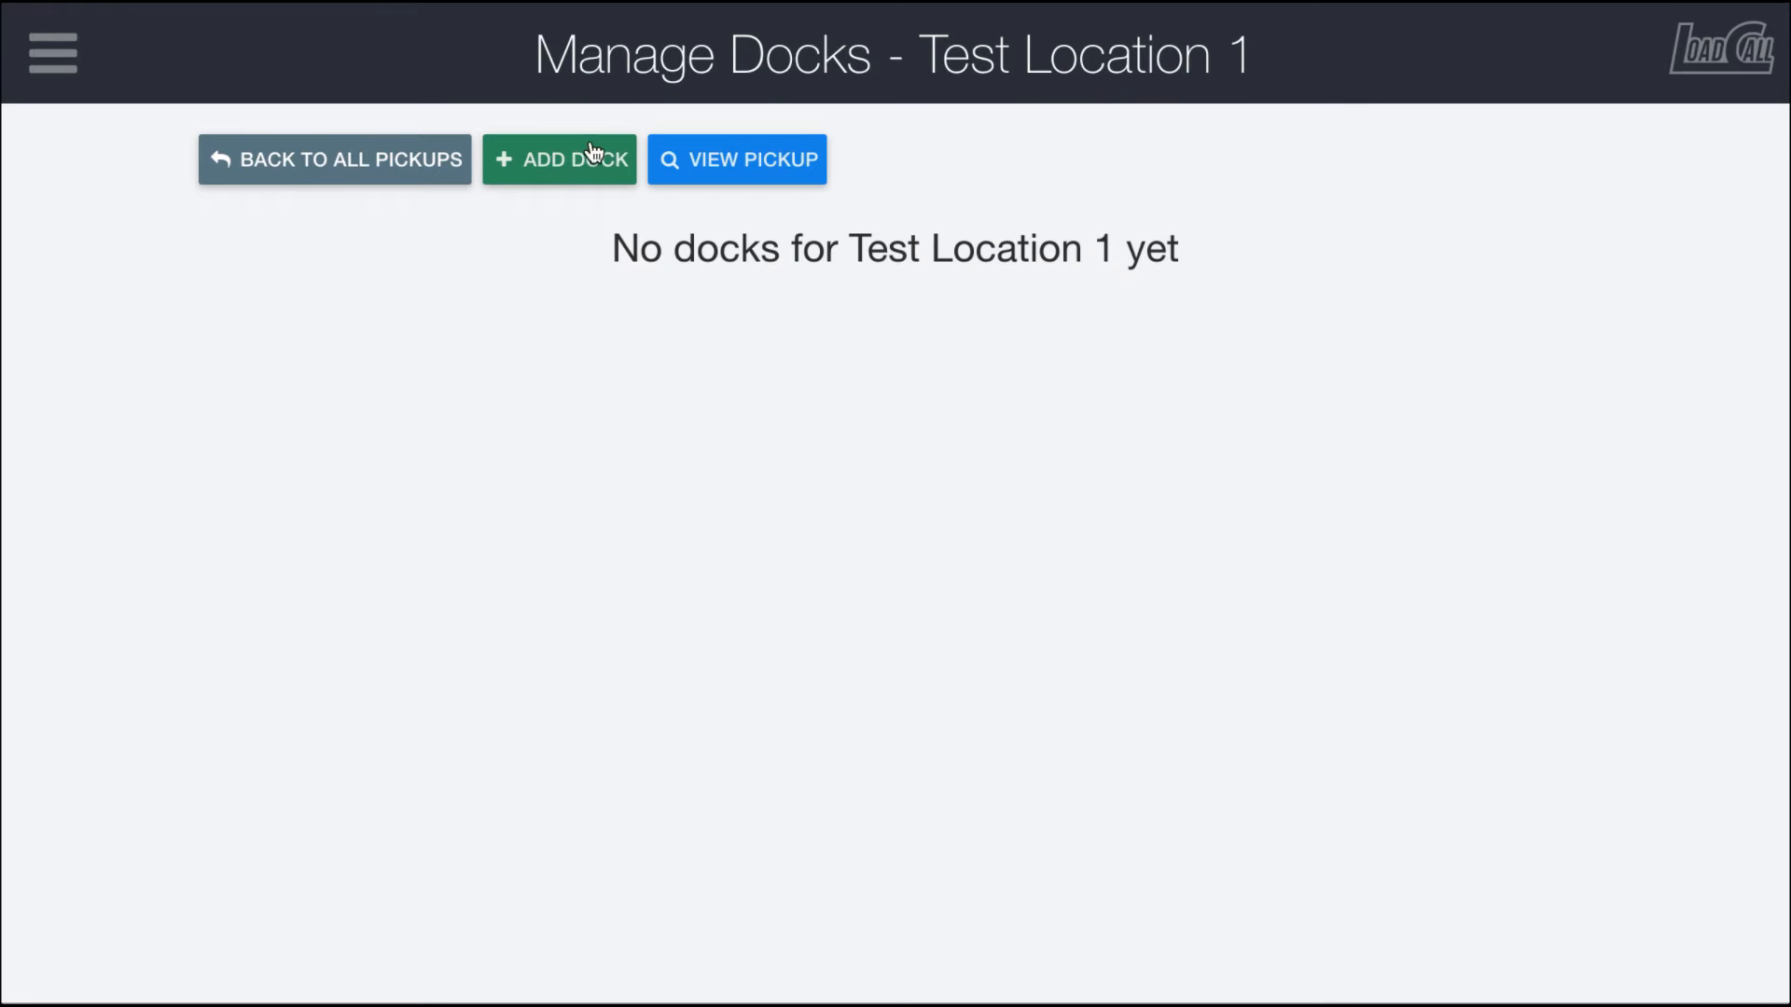
Step: Start adding a new dock for Test Location 1 and name it Tank 1
left_click(546, 180)
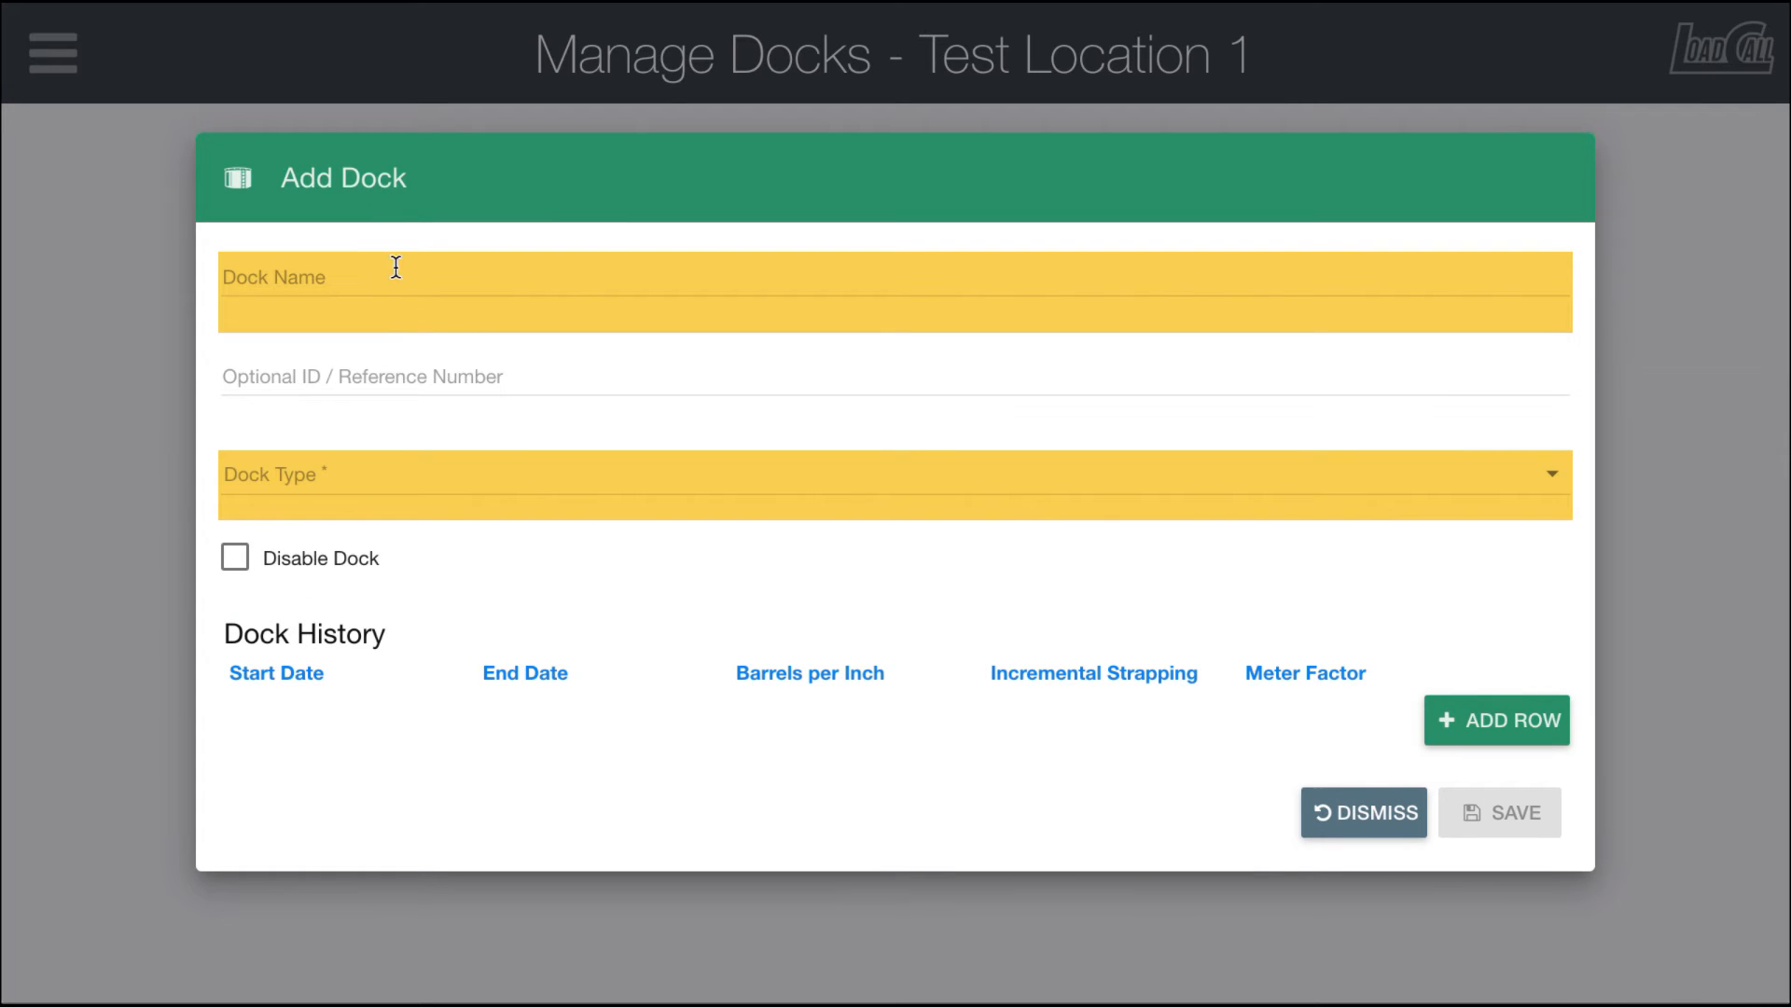
left_click(380, 271)
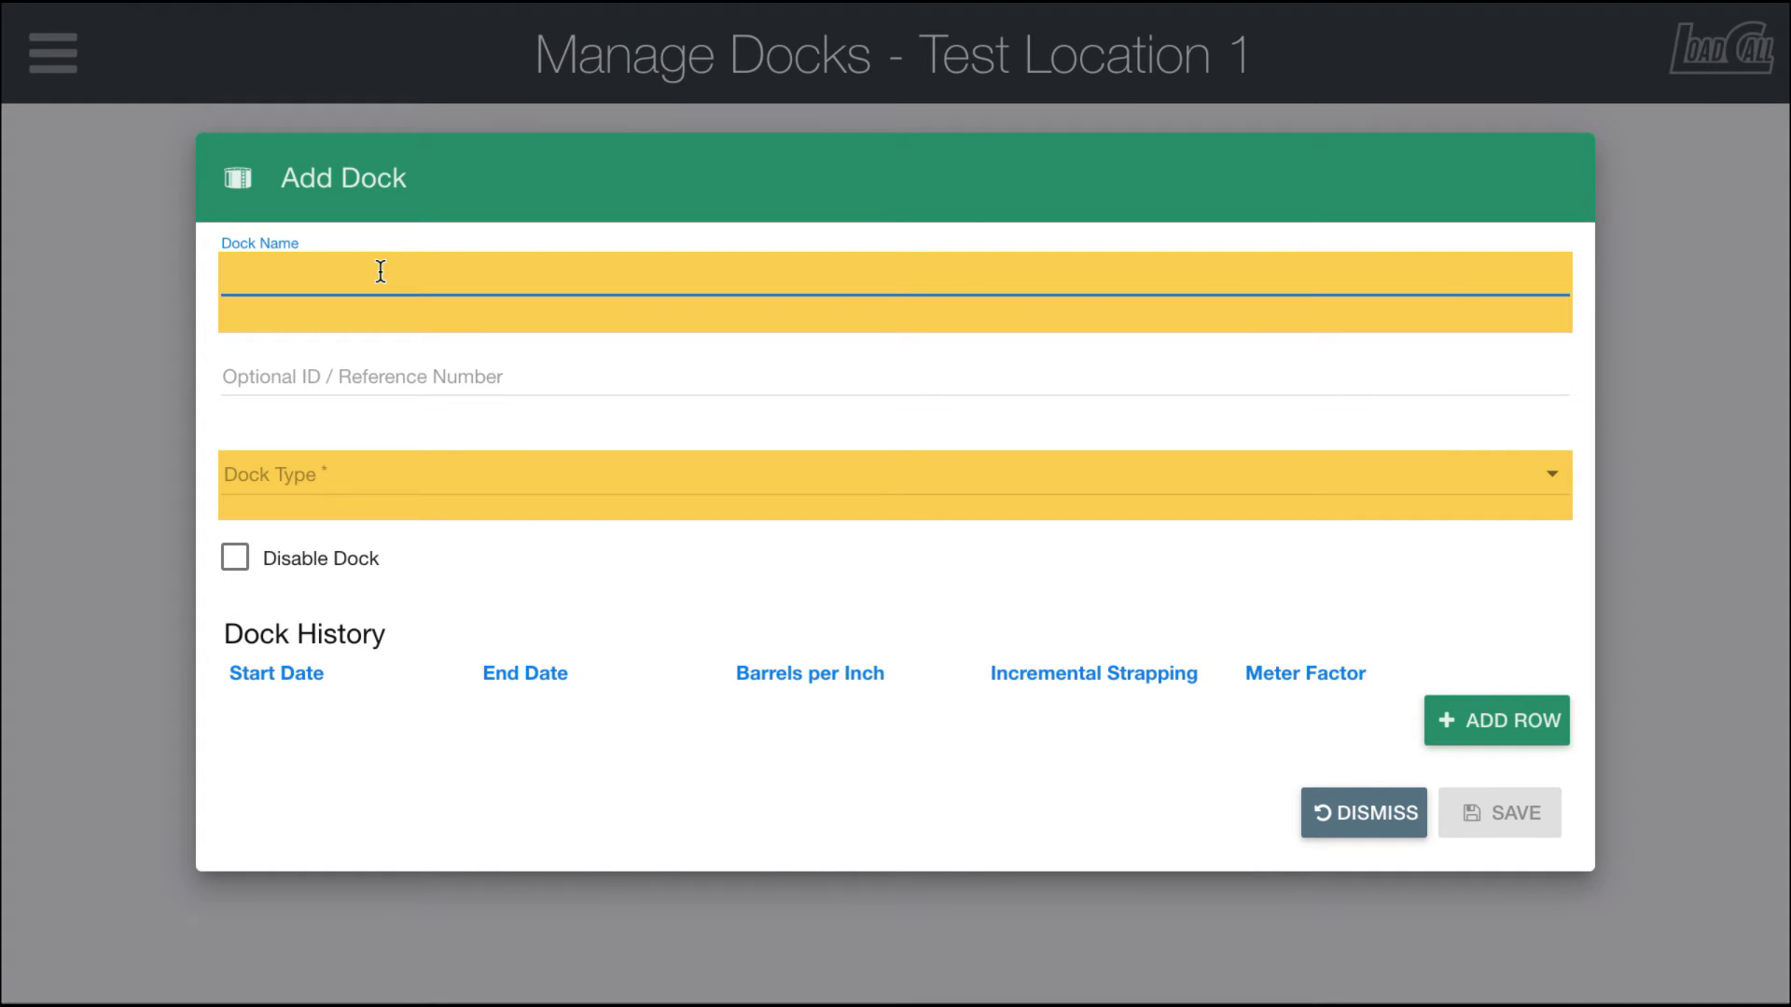
type("Ta")
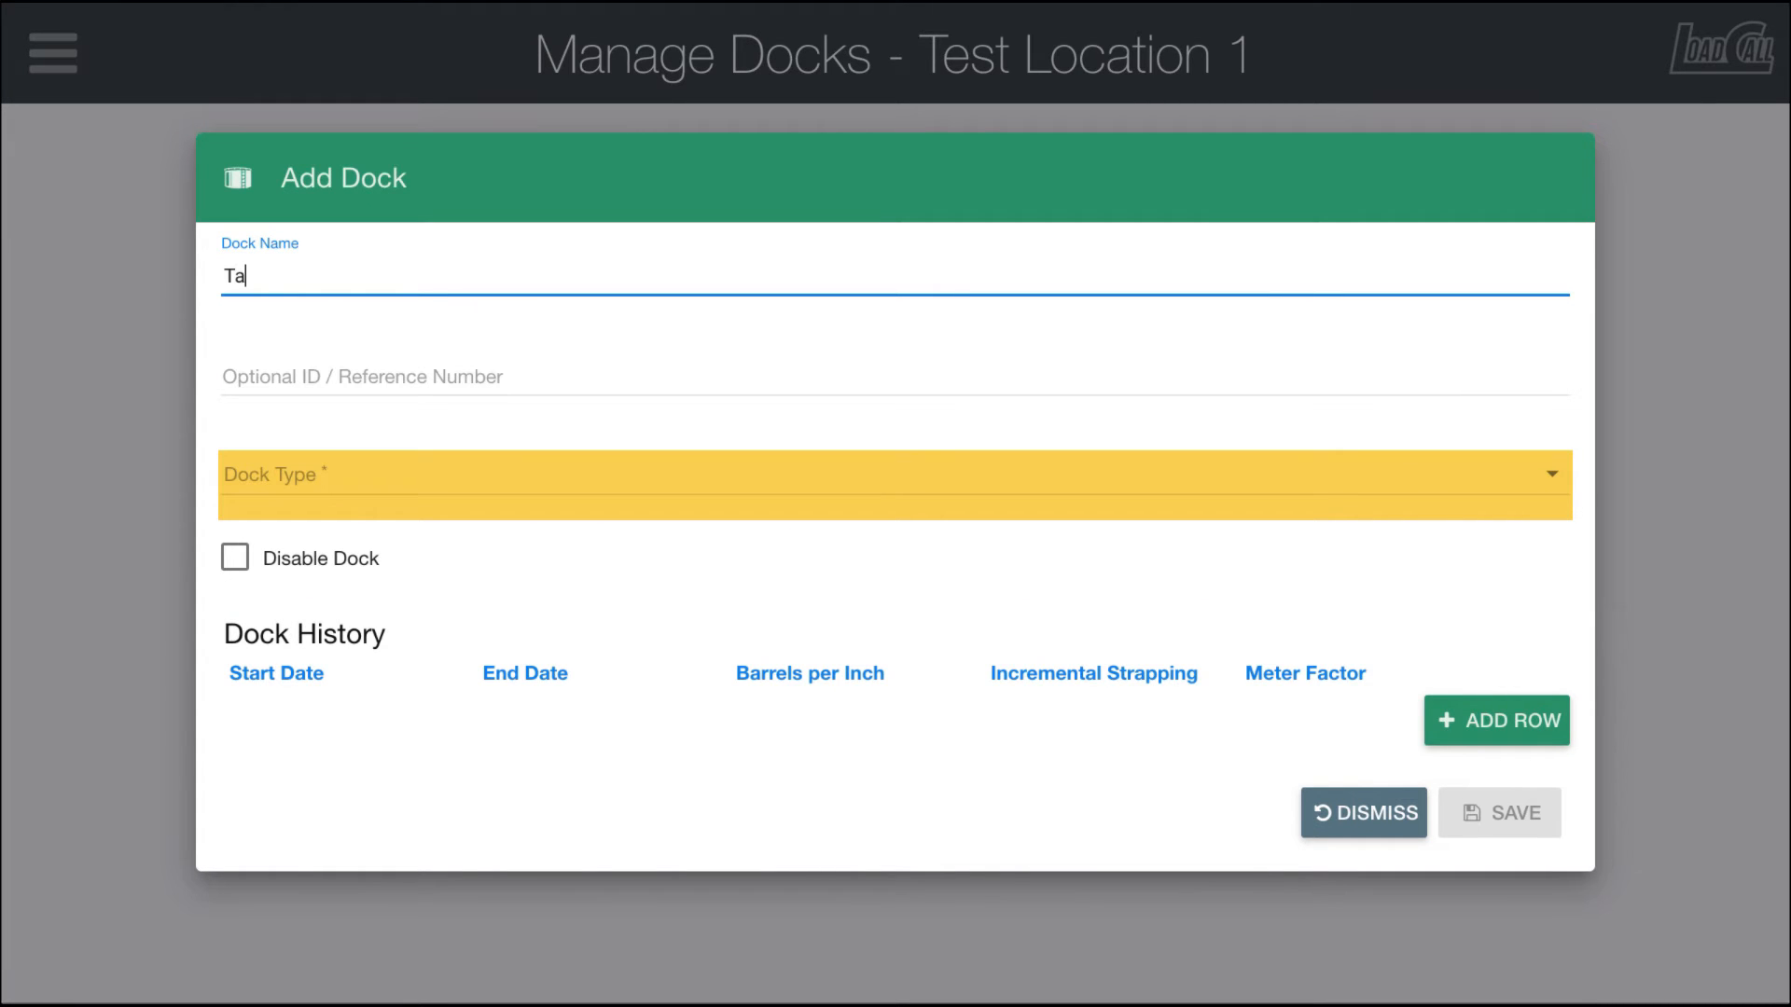
type("nk 1")
Step: Switch the dock type between Tank, Meter and Site to compare their fields
left_click(338, 491)
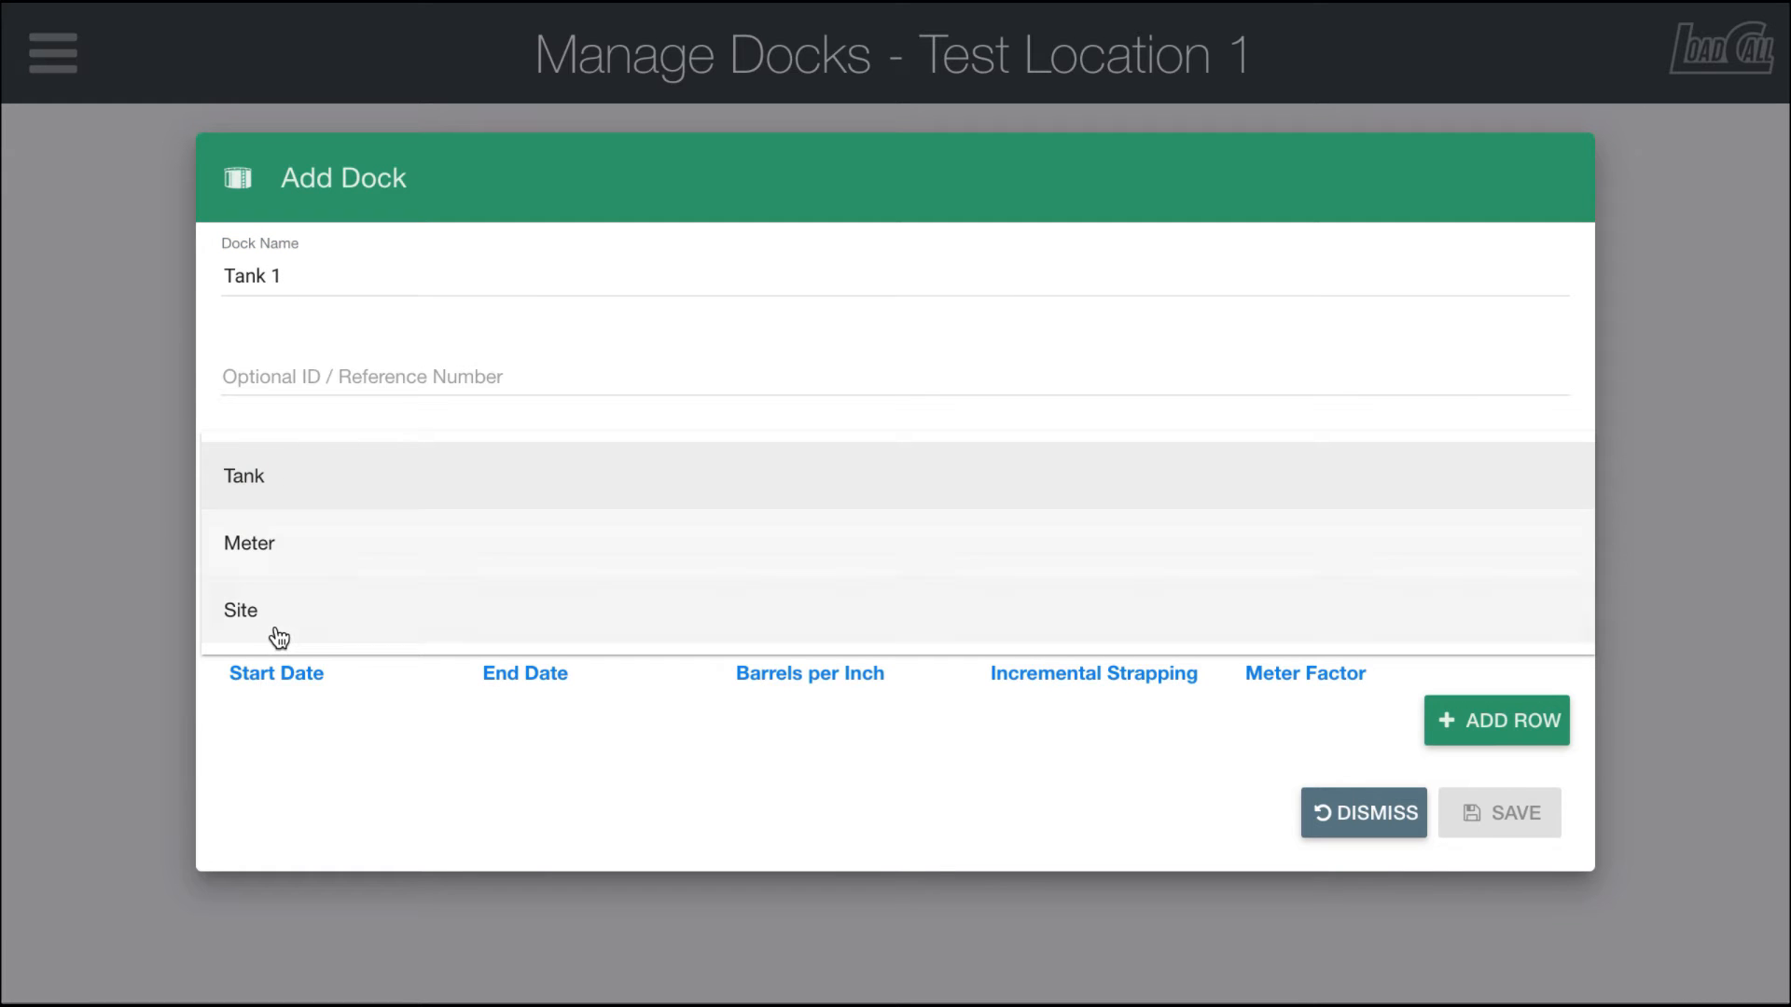
left_click(258, 481)
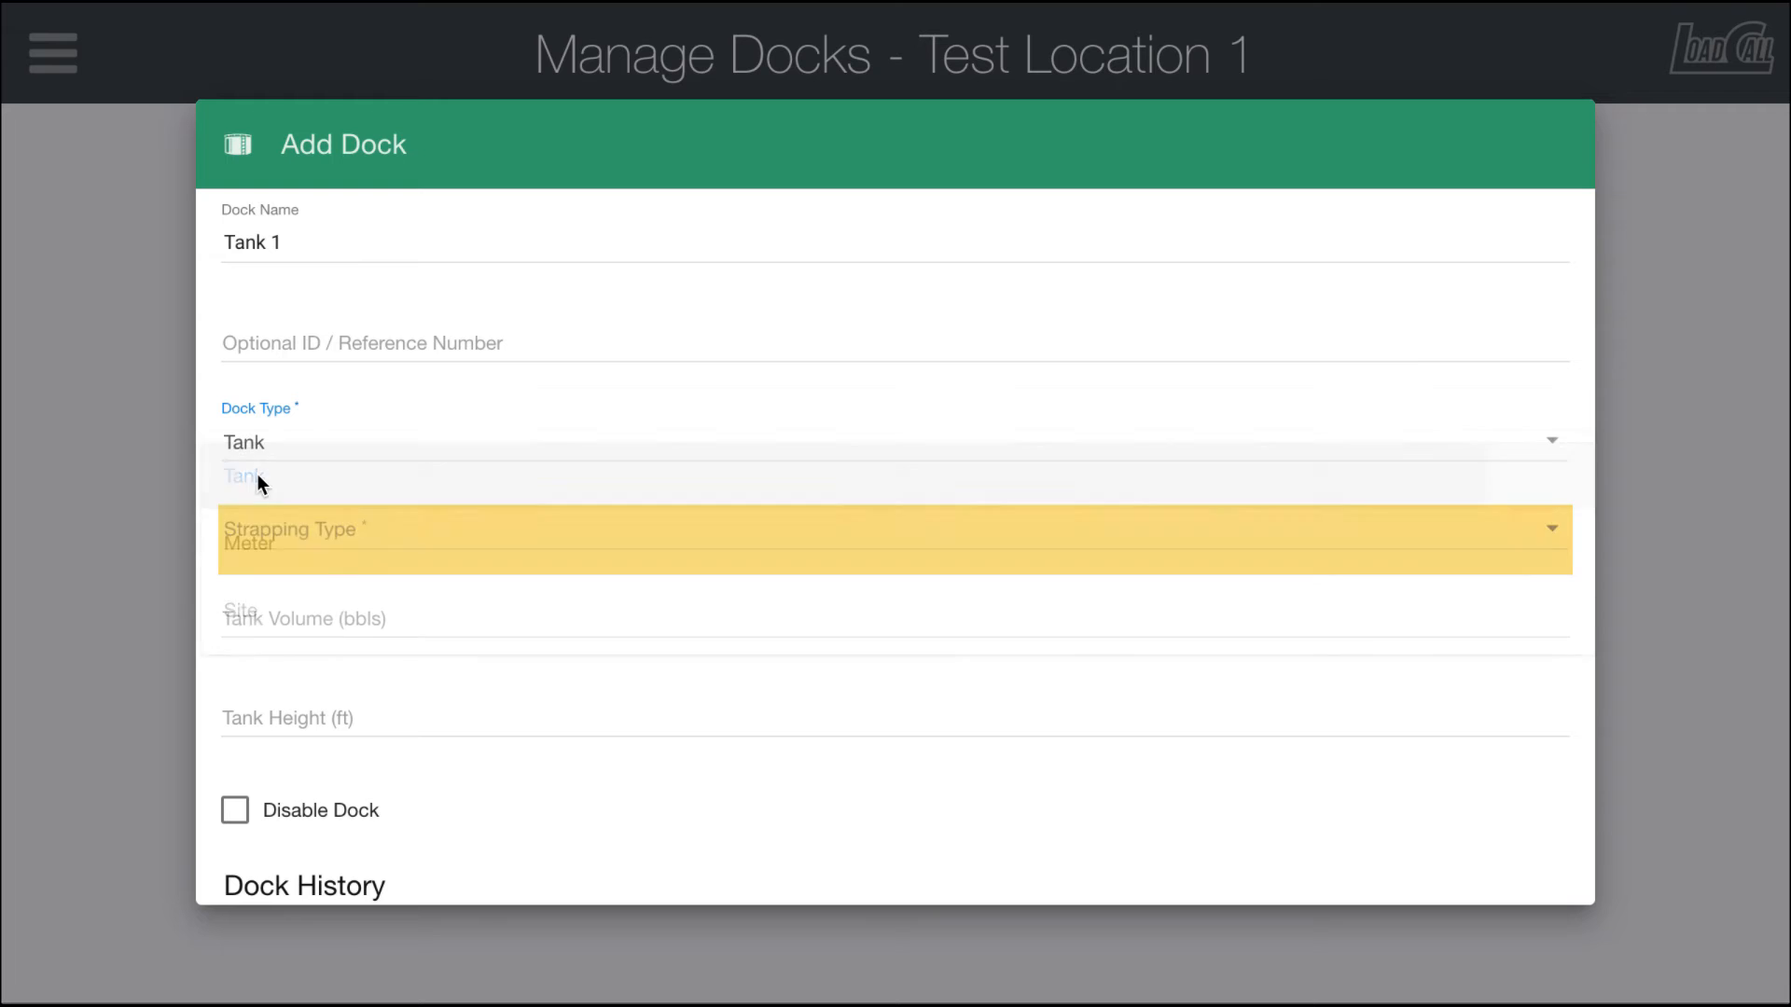
left_click(284, 454)
left_click(261, 511)
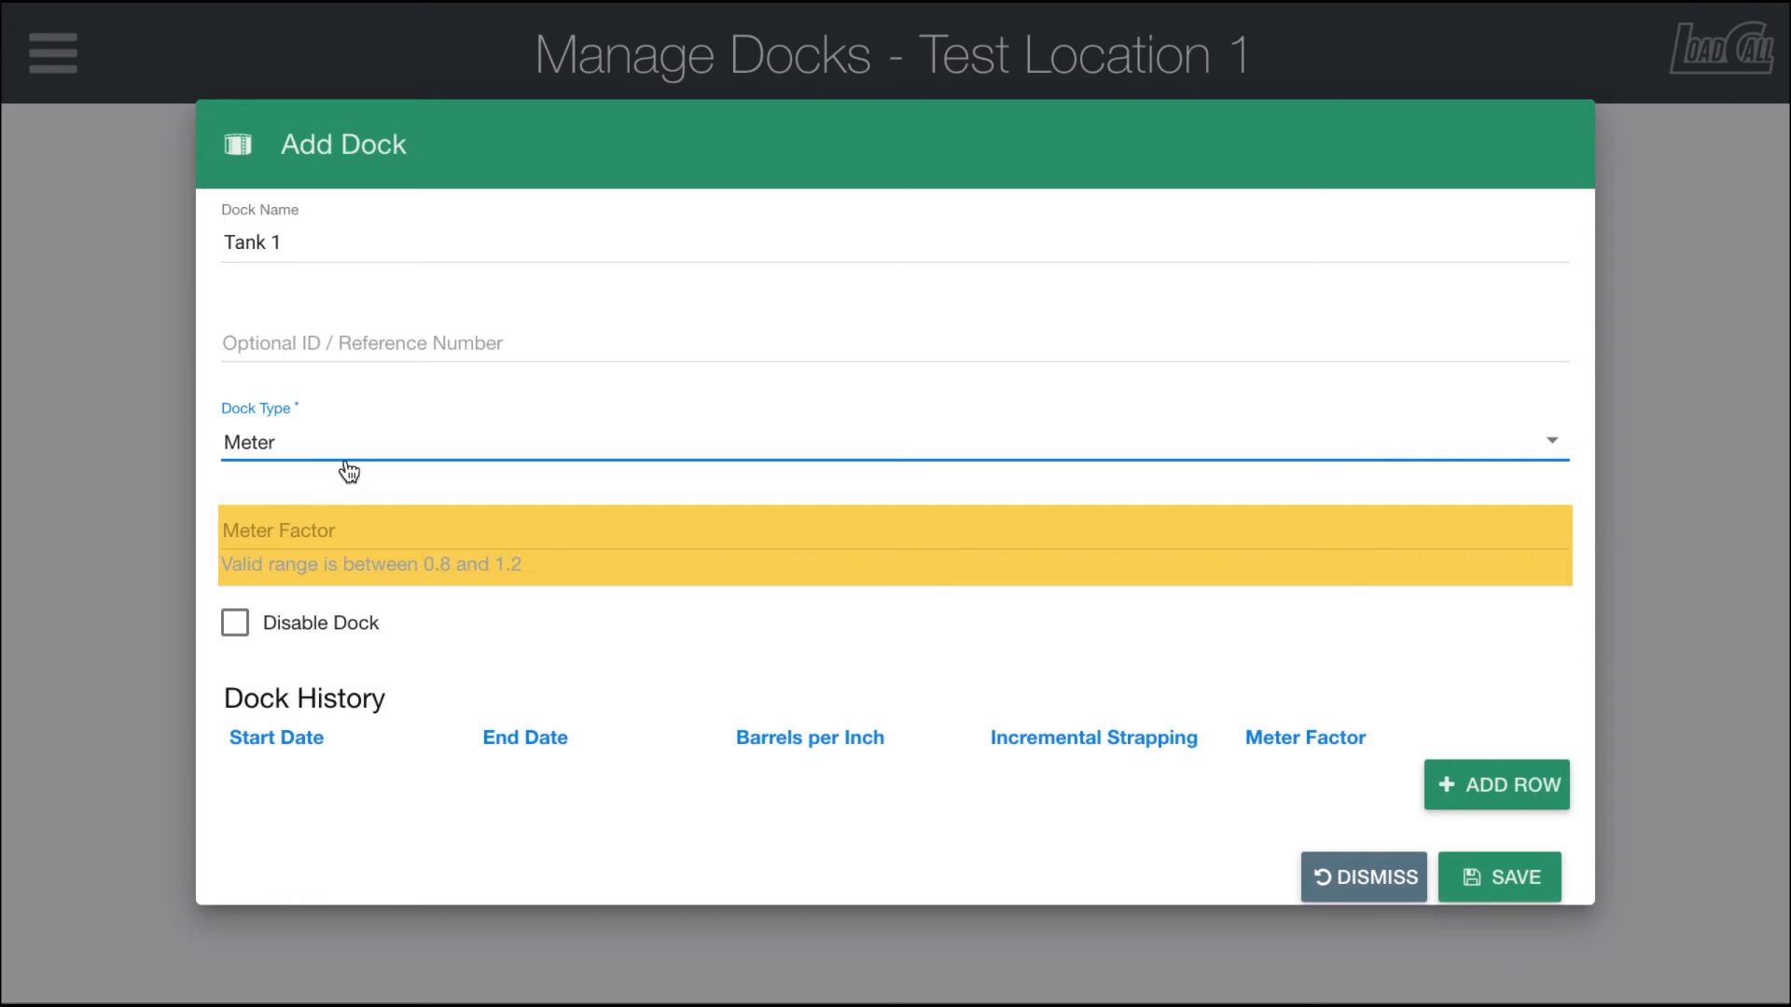
left_click(299, 451)
left_click(280, 530)
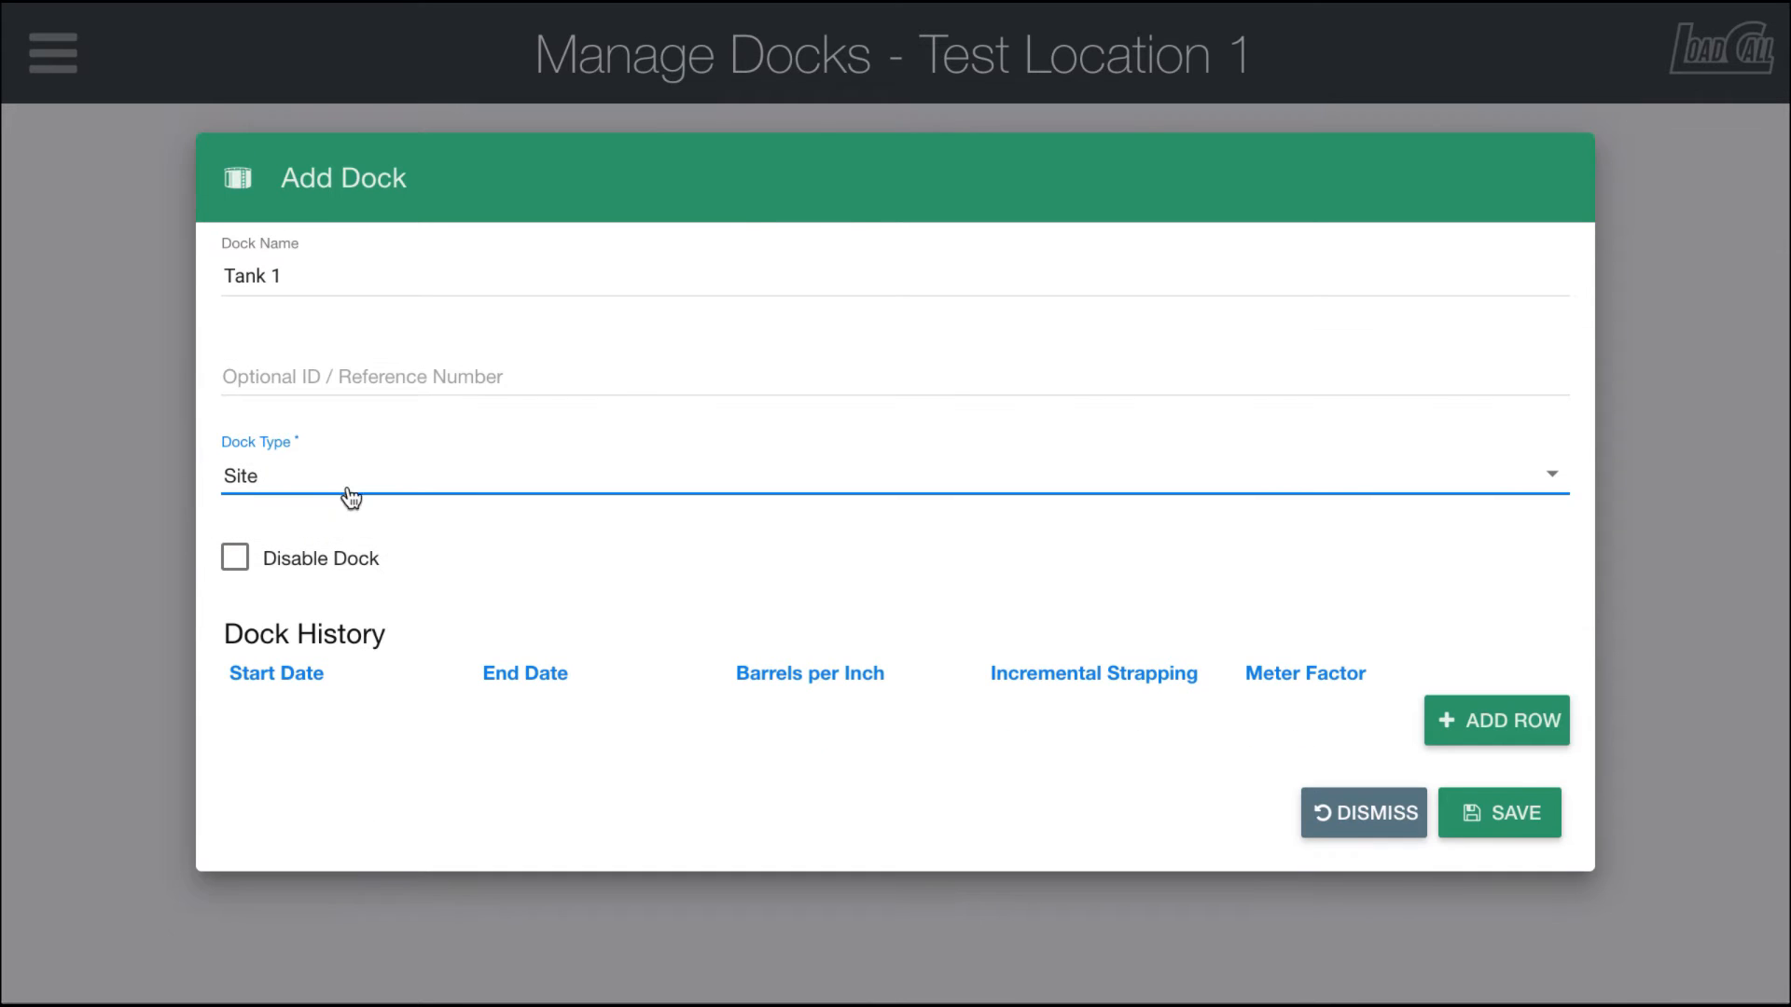
left_click(295, 485)
left_click(280, 436)
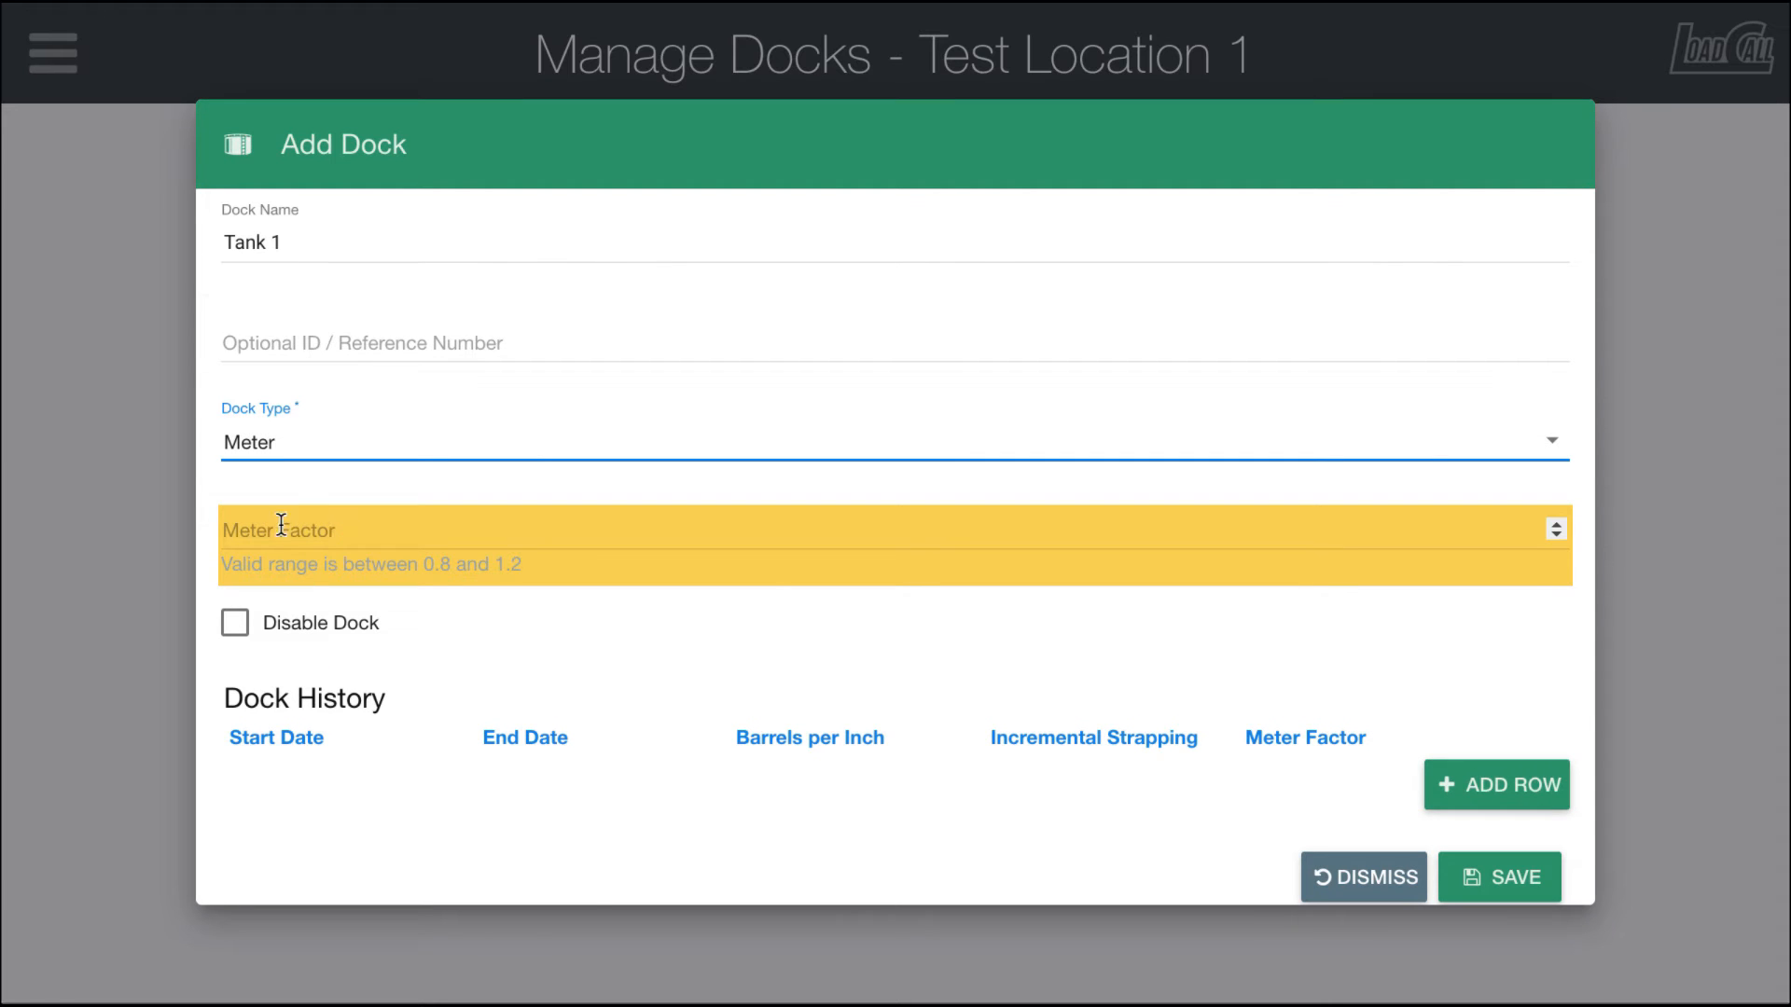
Step: Set the dock type to Tank
left_click(340, 438)
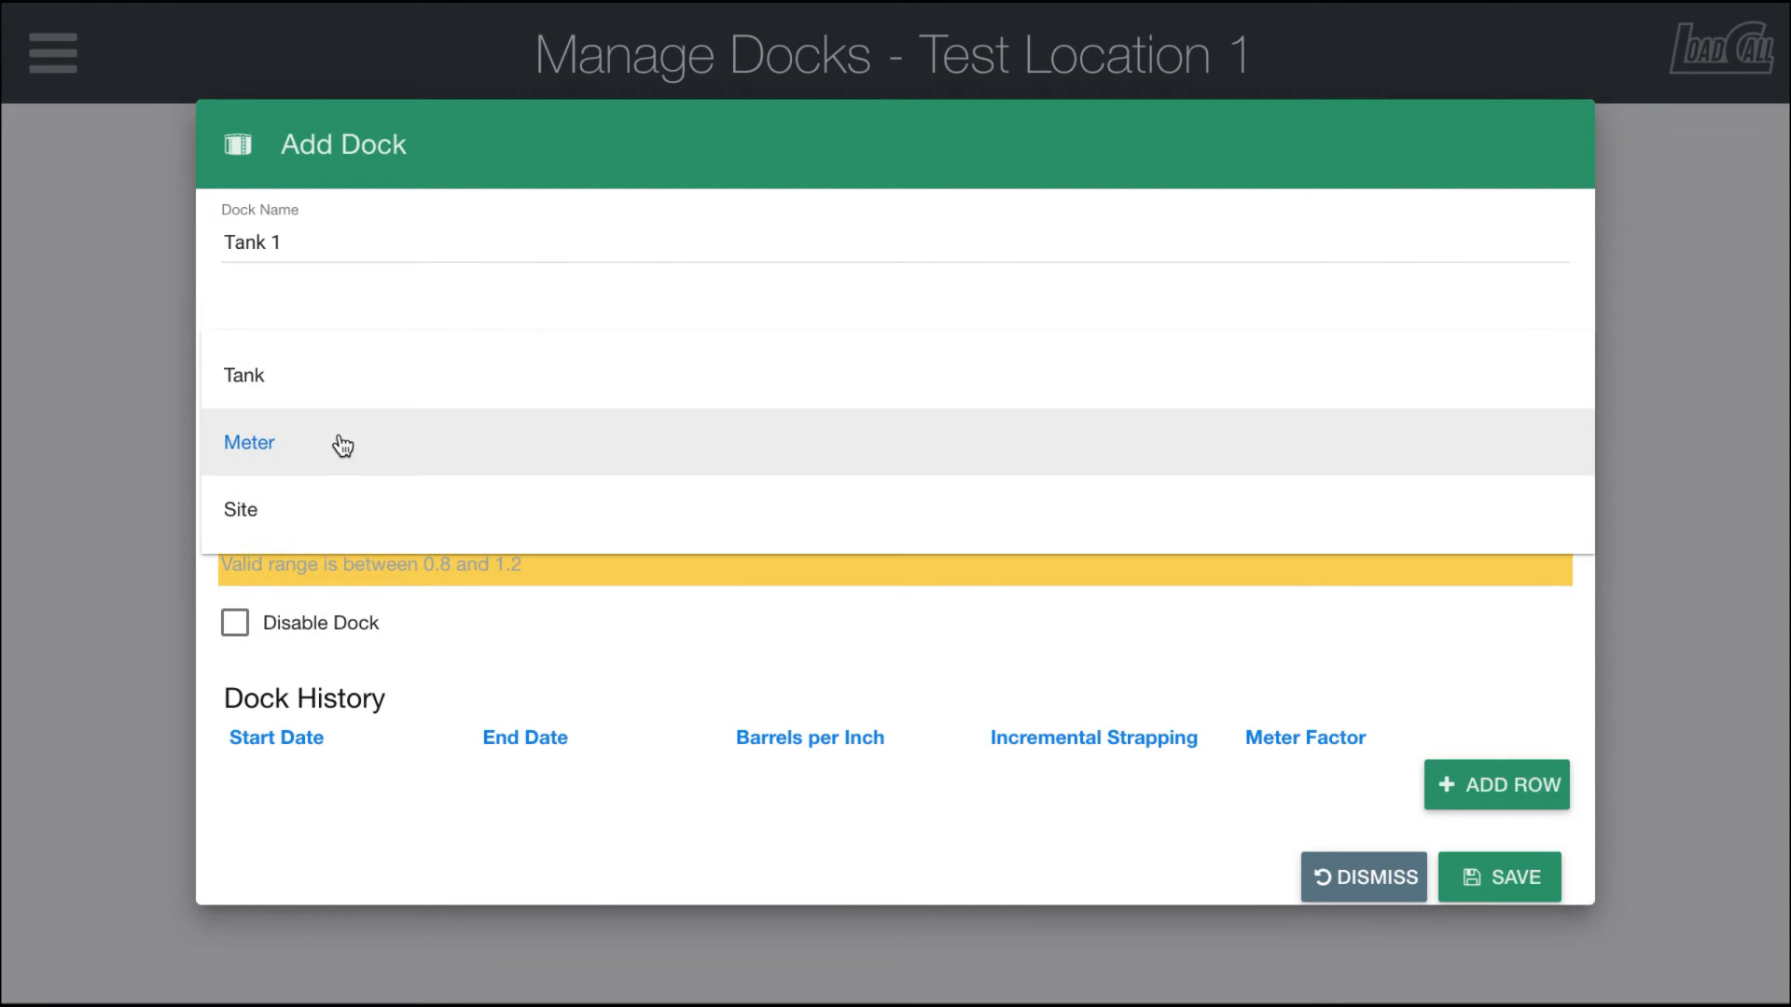
left_click(287, 384)
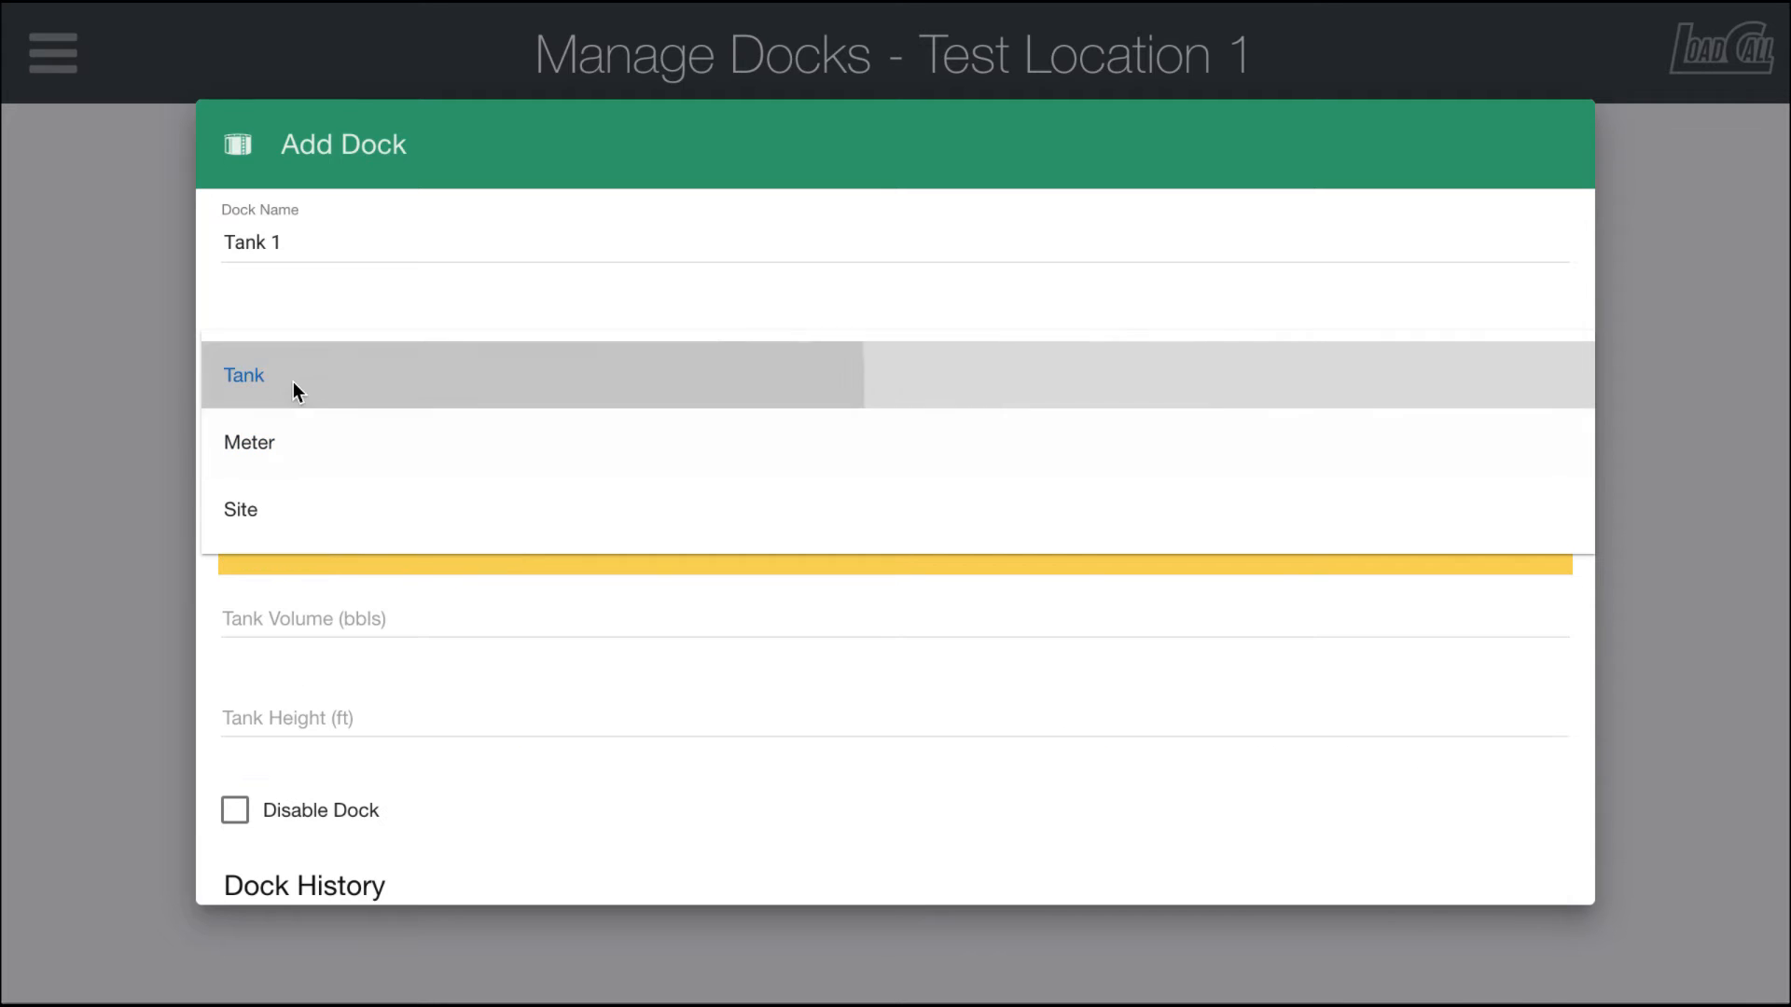
scroll(221, 500, "down", 2)
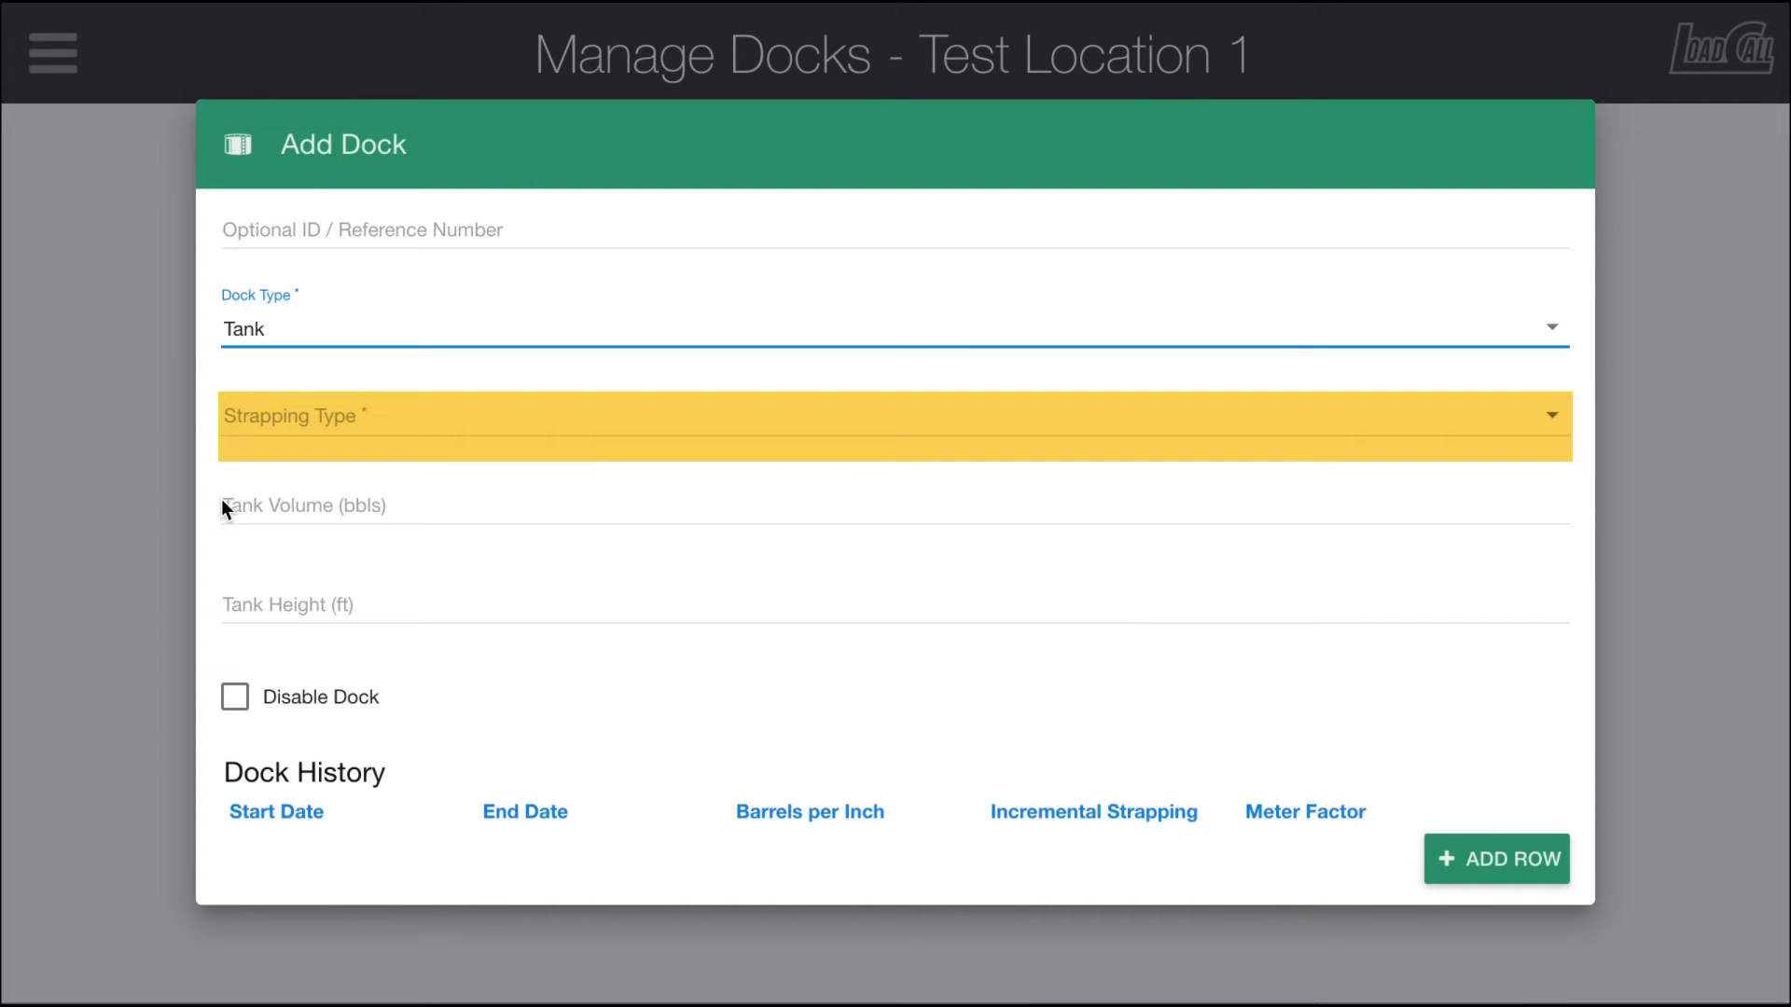
Step: Set the strapping type to Generic with 1.6667 barrels per inch
left_click(307, 417)
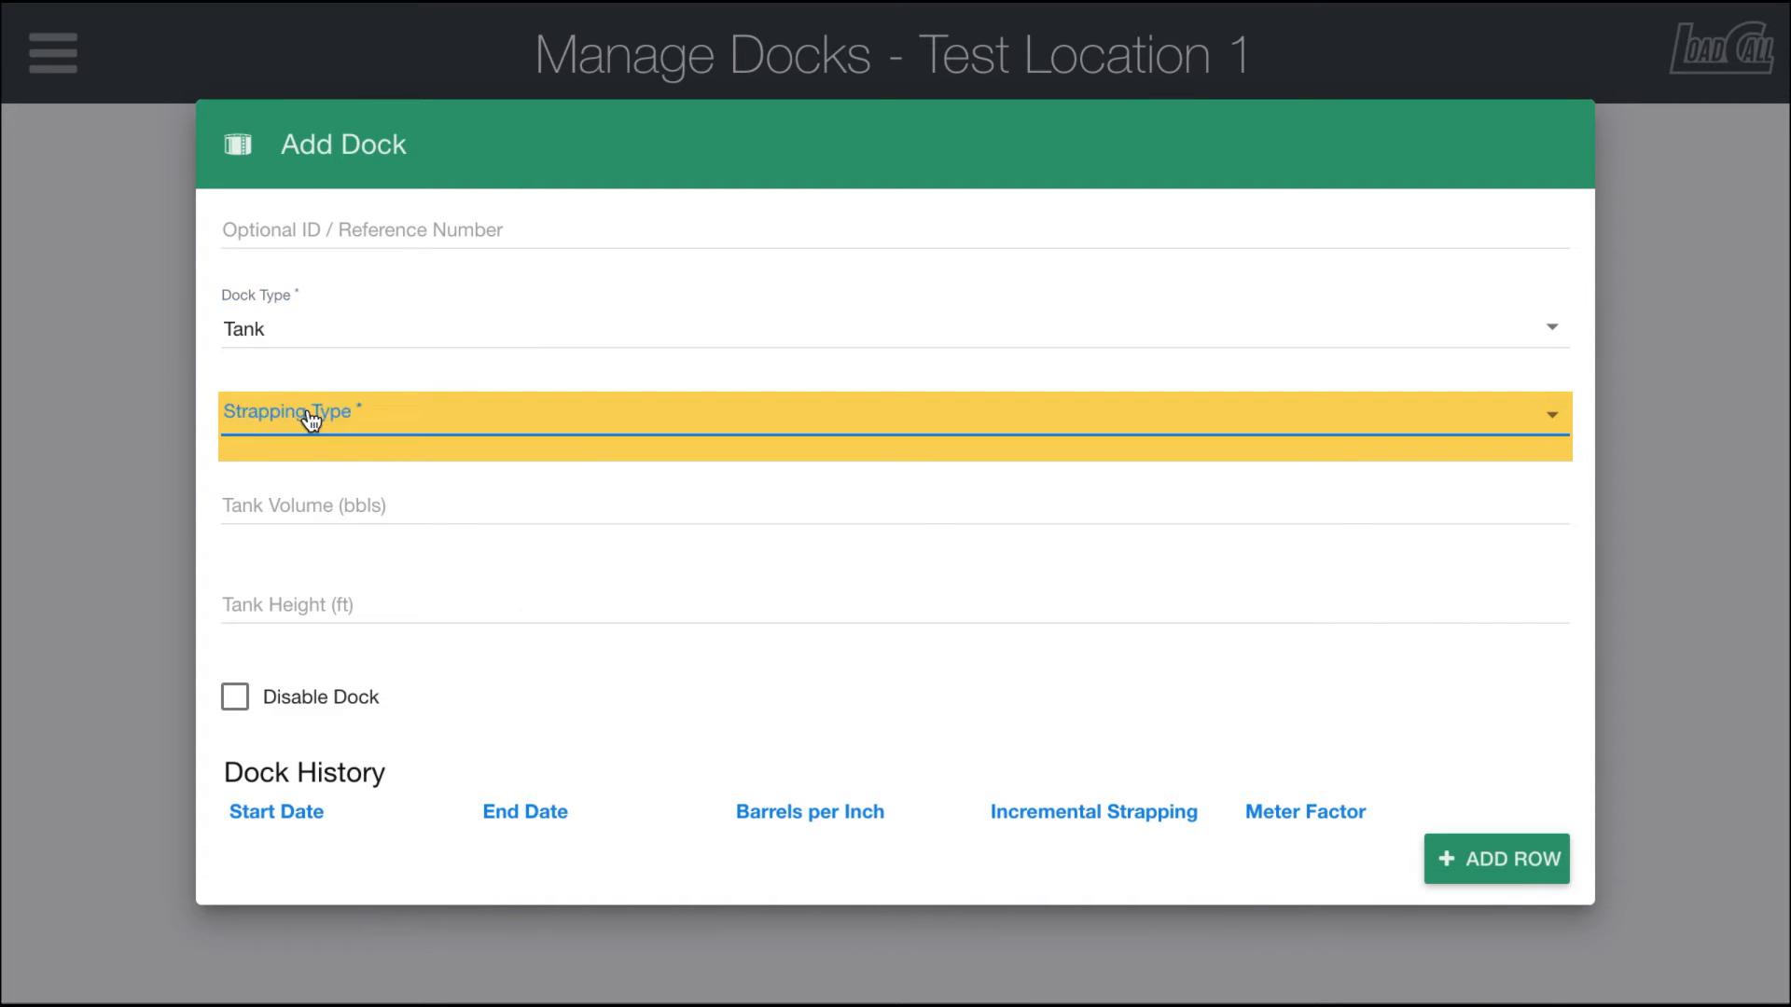
left_click(336, 423)
left_click(268, 514)
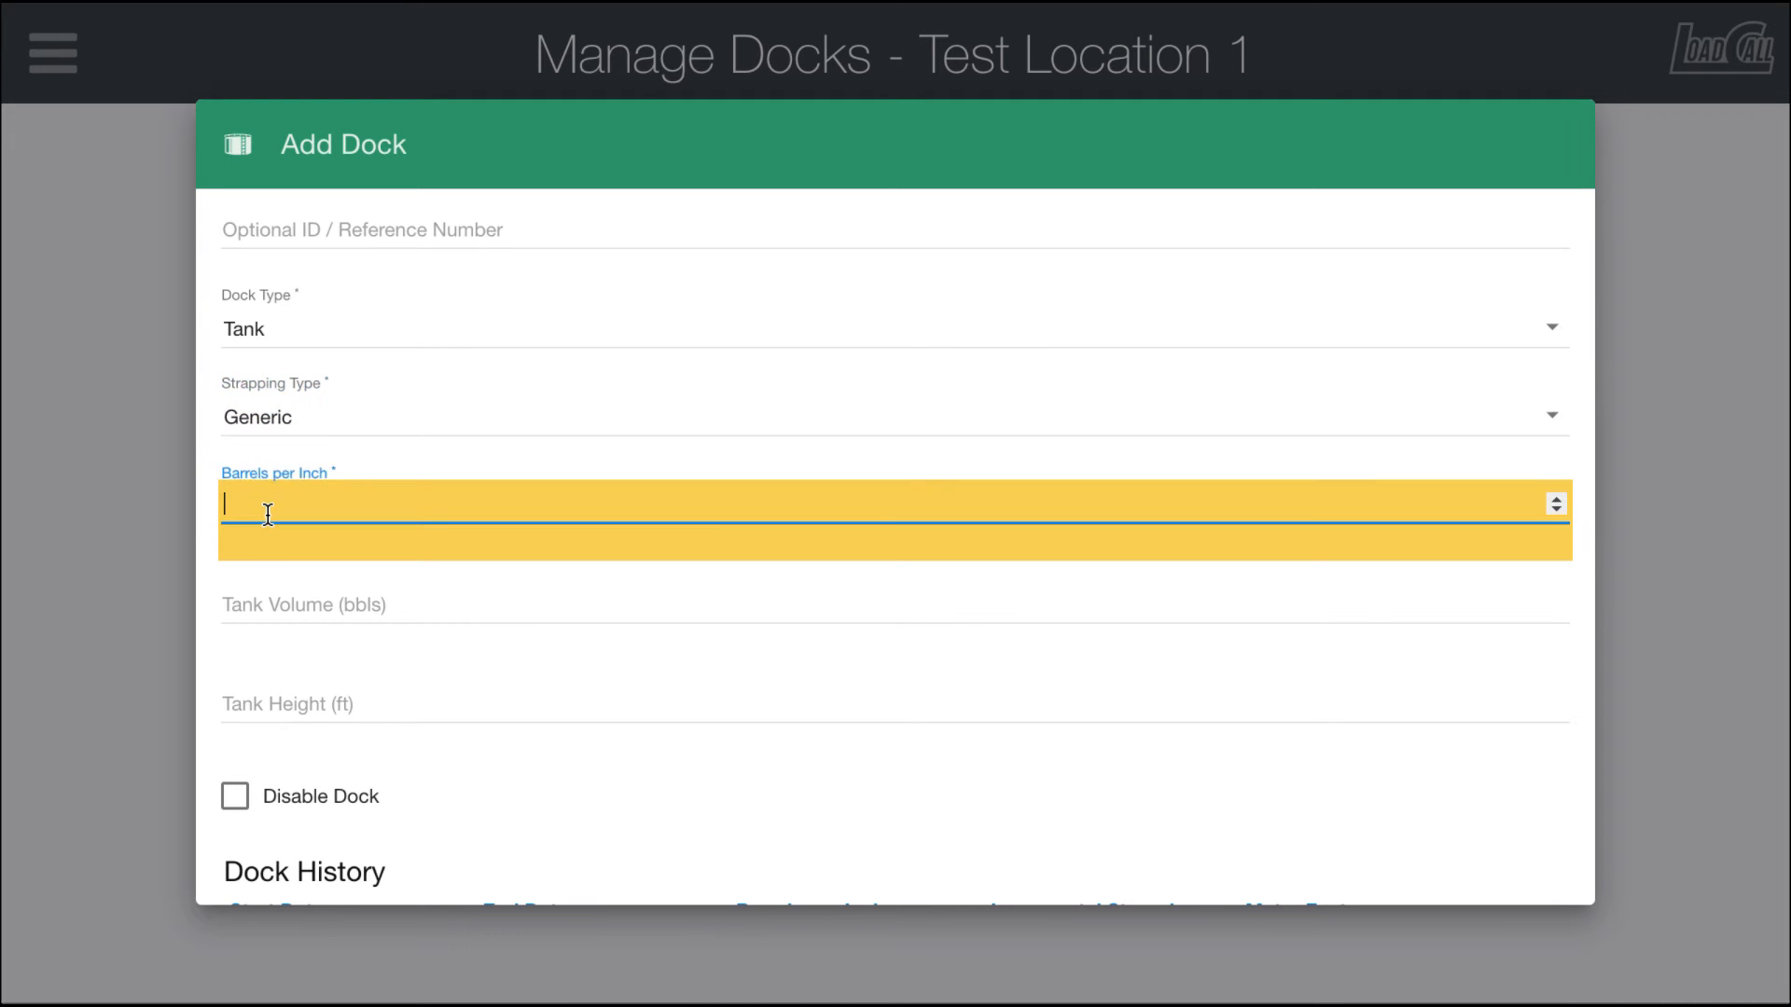
type("1.6667")
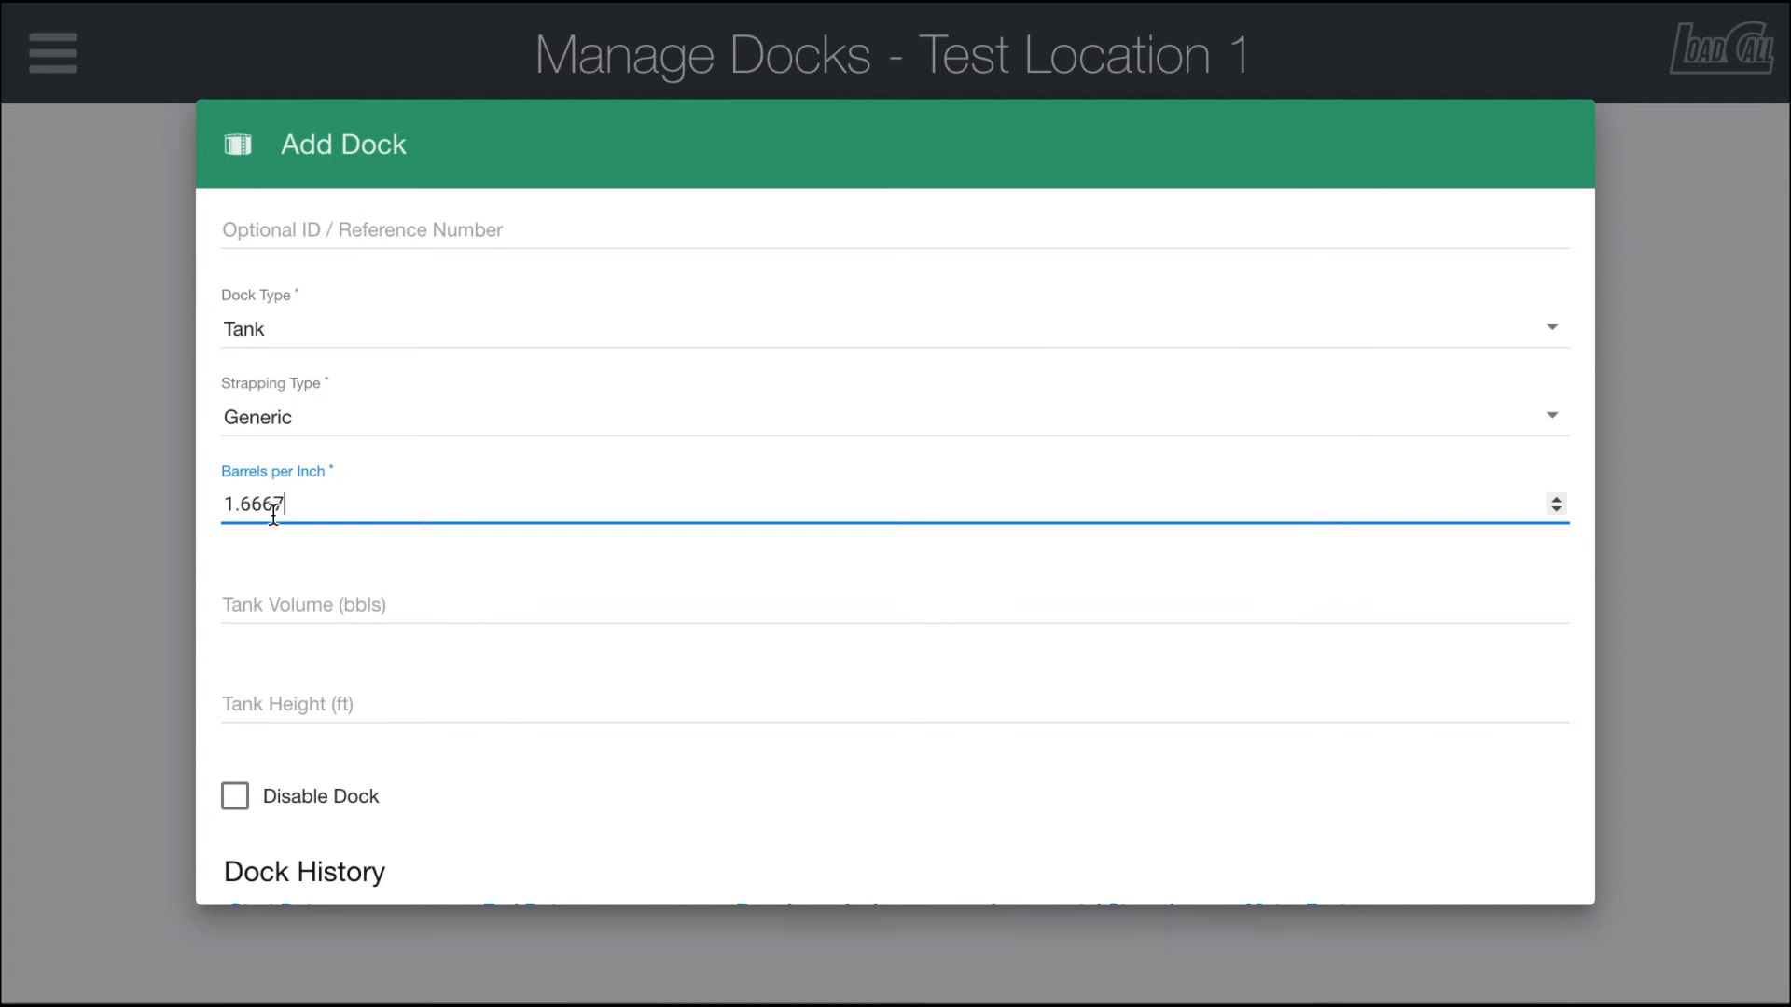
Step: Change the strapping type to Incremental and add a first strapping row
left_click(312, 428)
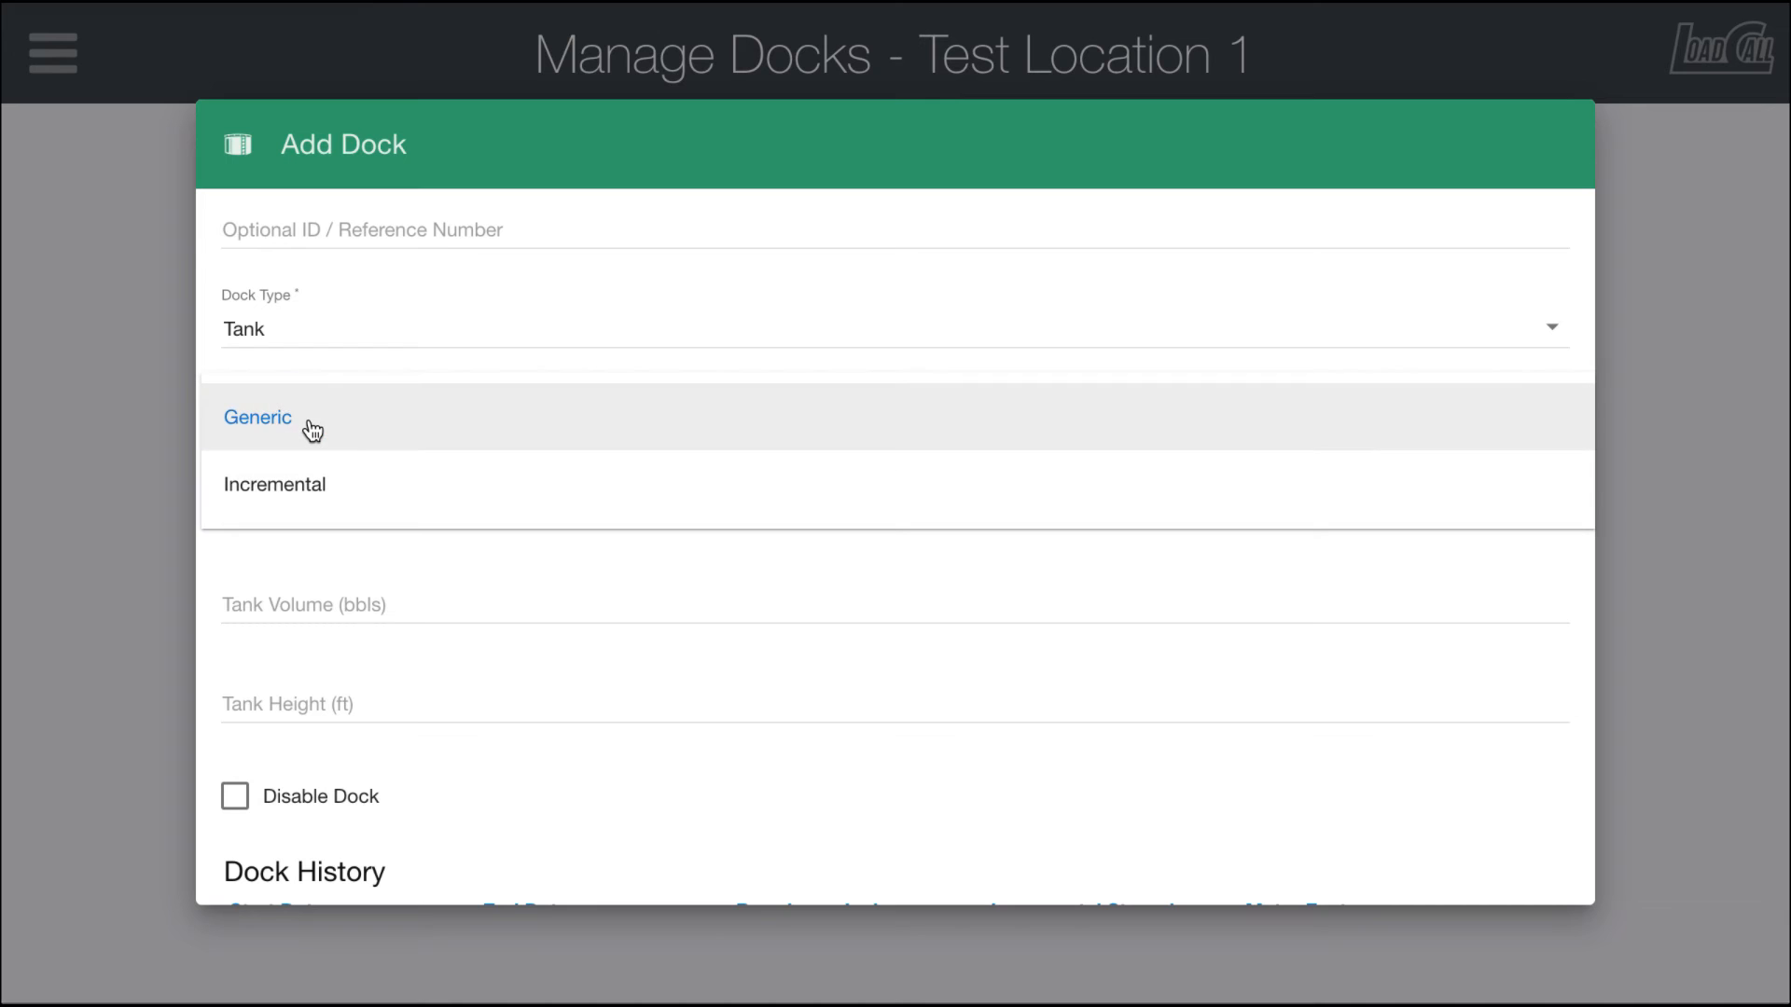
left_click(315, 487)
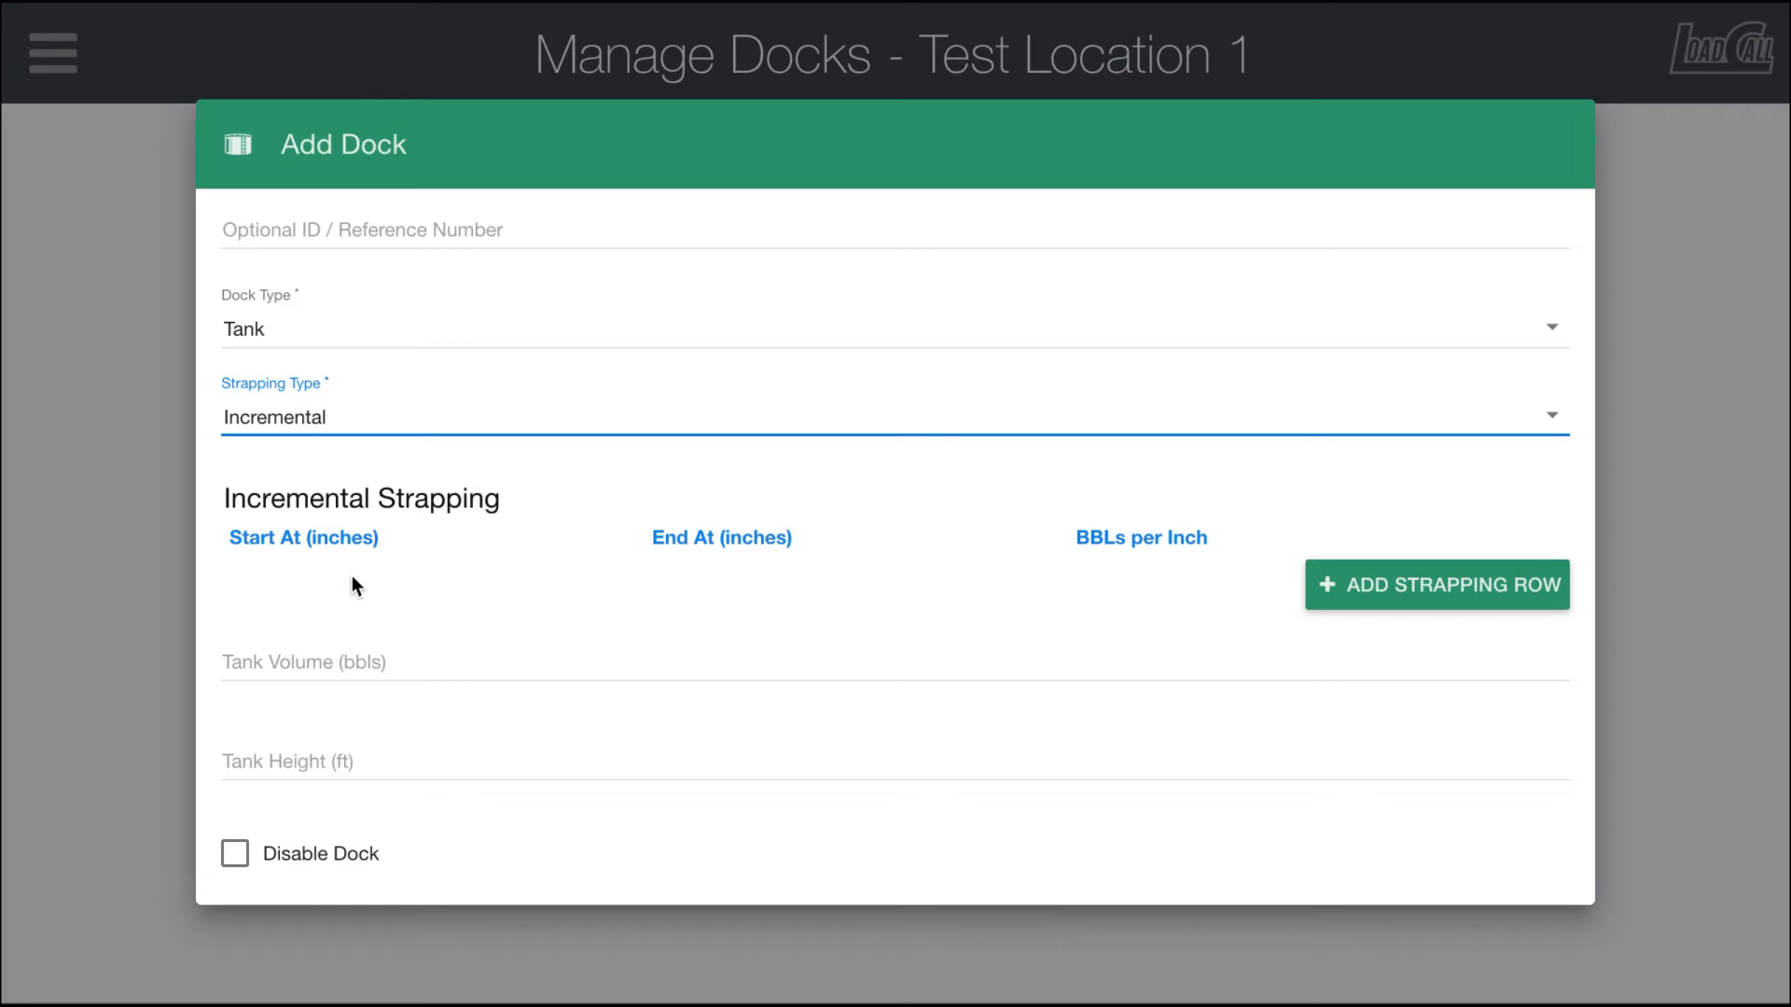
left_click(1439, 602)
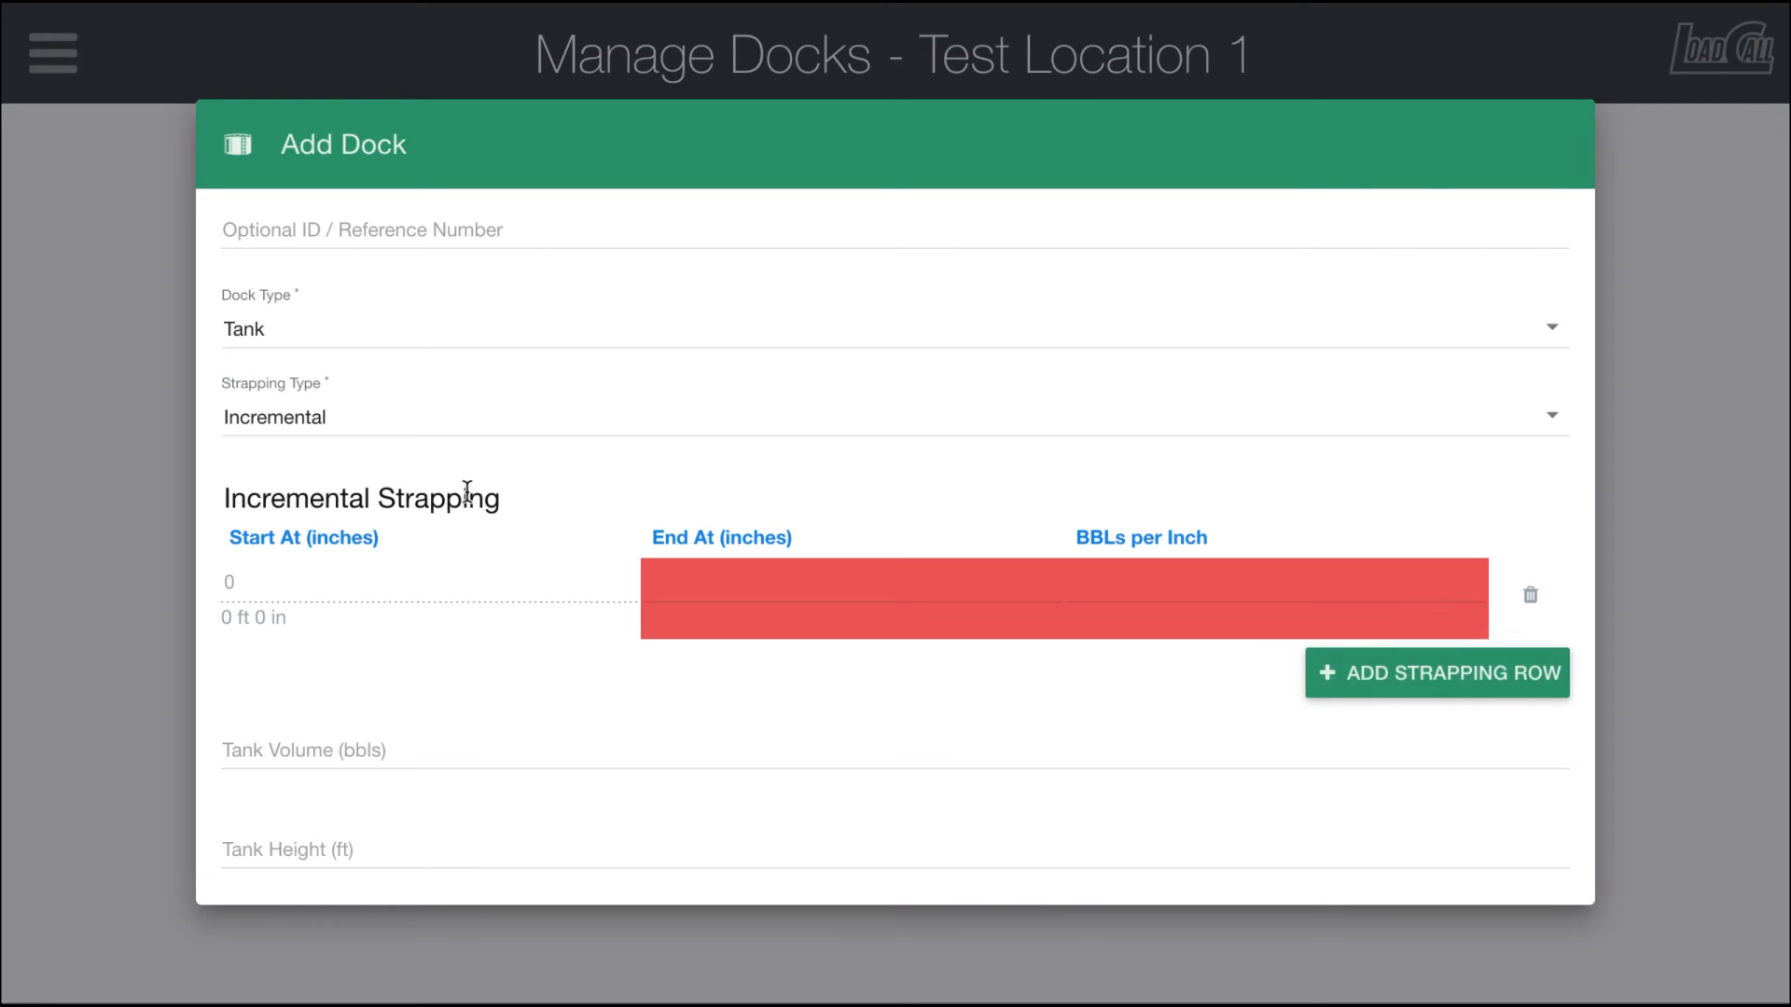
Step: Set the first strapping row to end at 48 inches with 1.6557 BBLs per inch
left_click(719, 594)
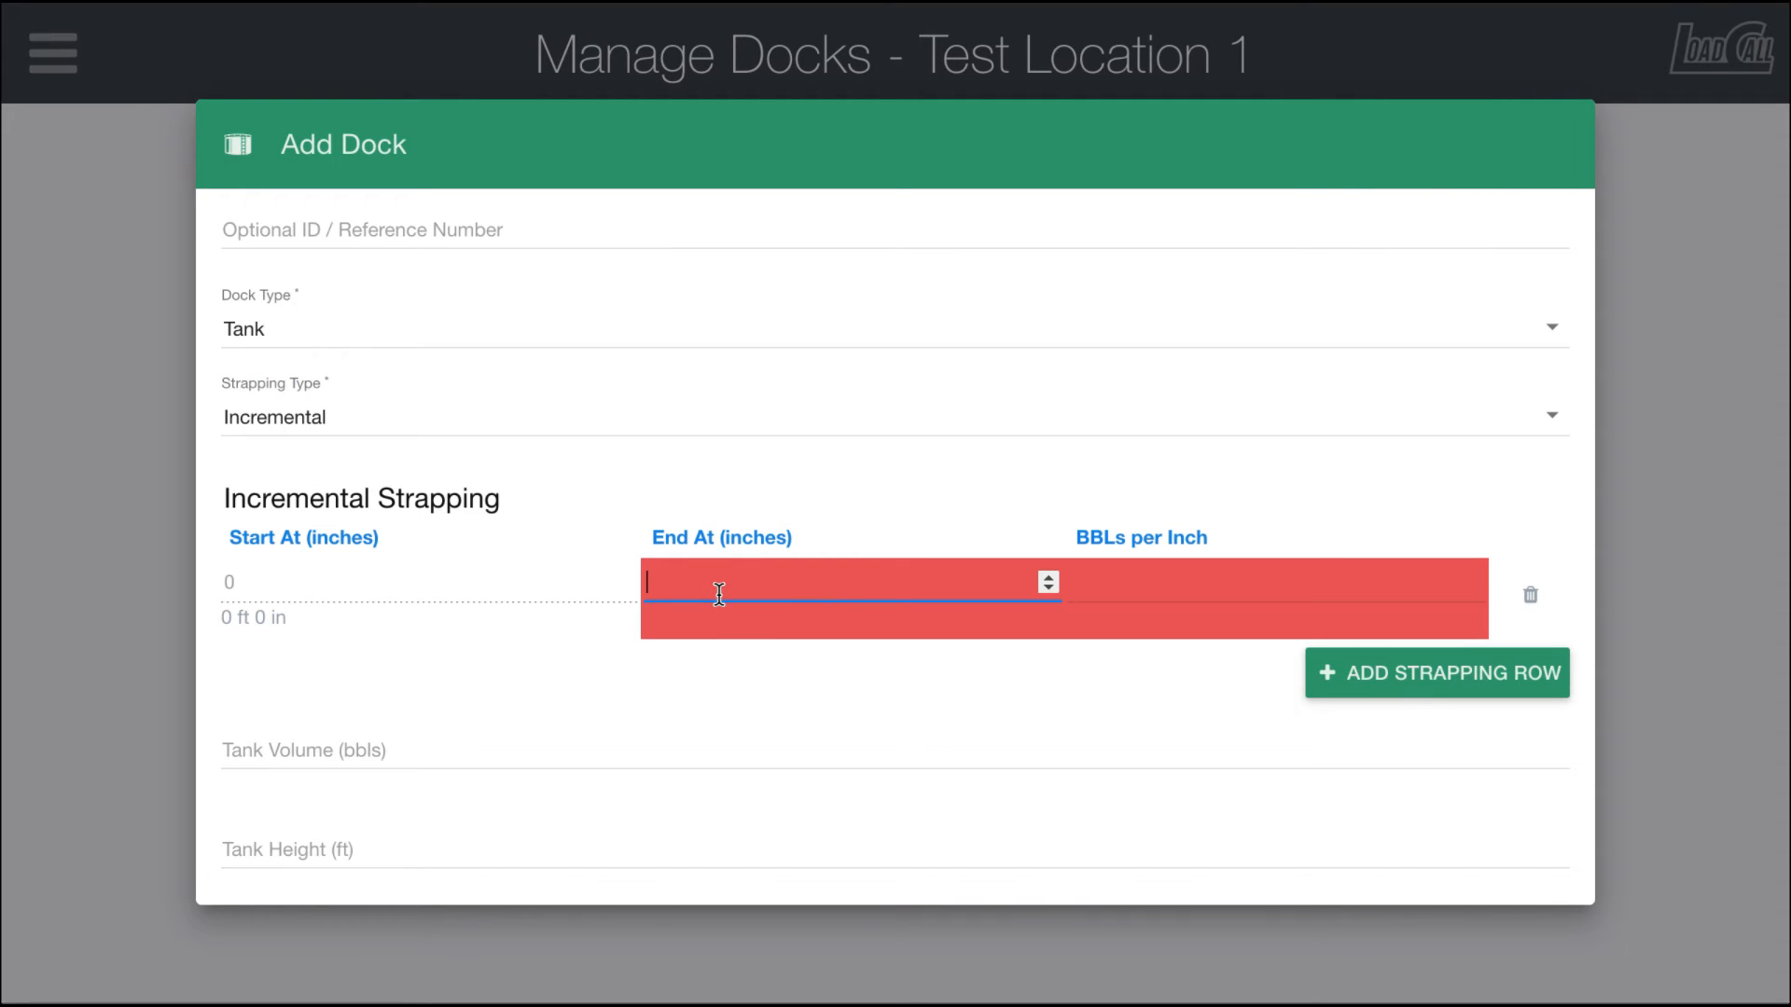
type("48")
left_click(1113, 583)
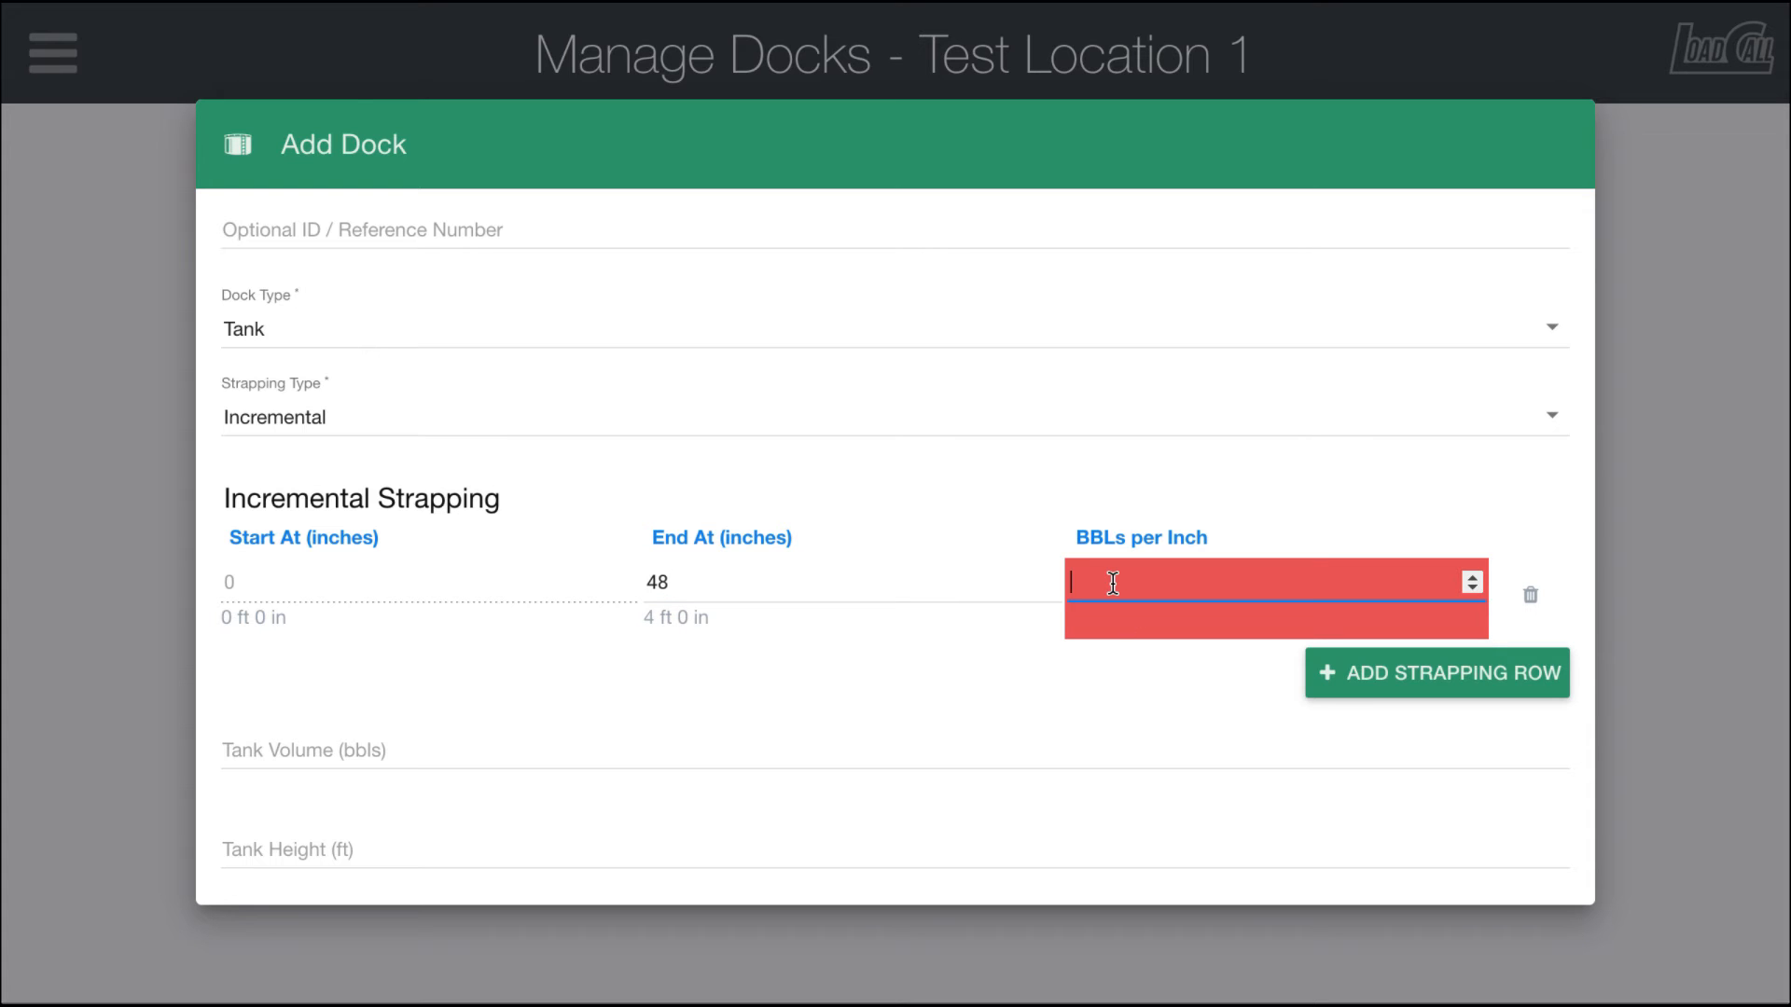
type("1.6557")
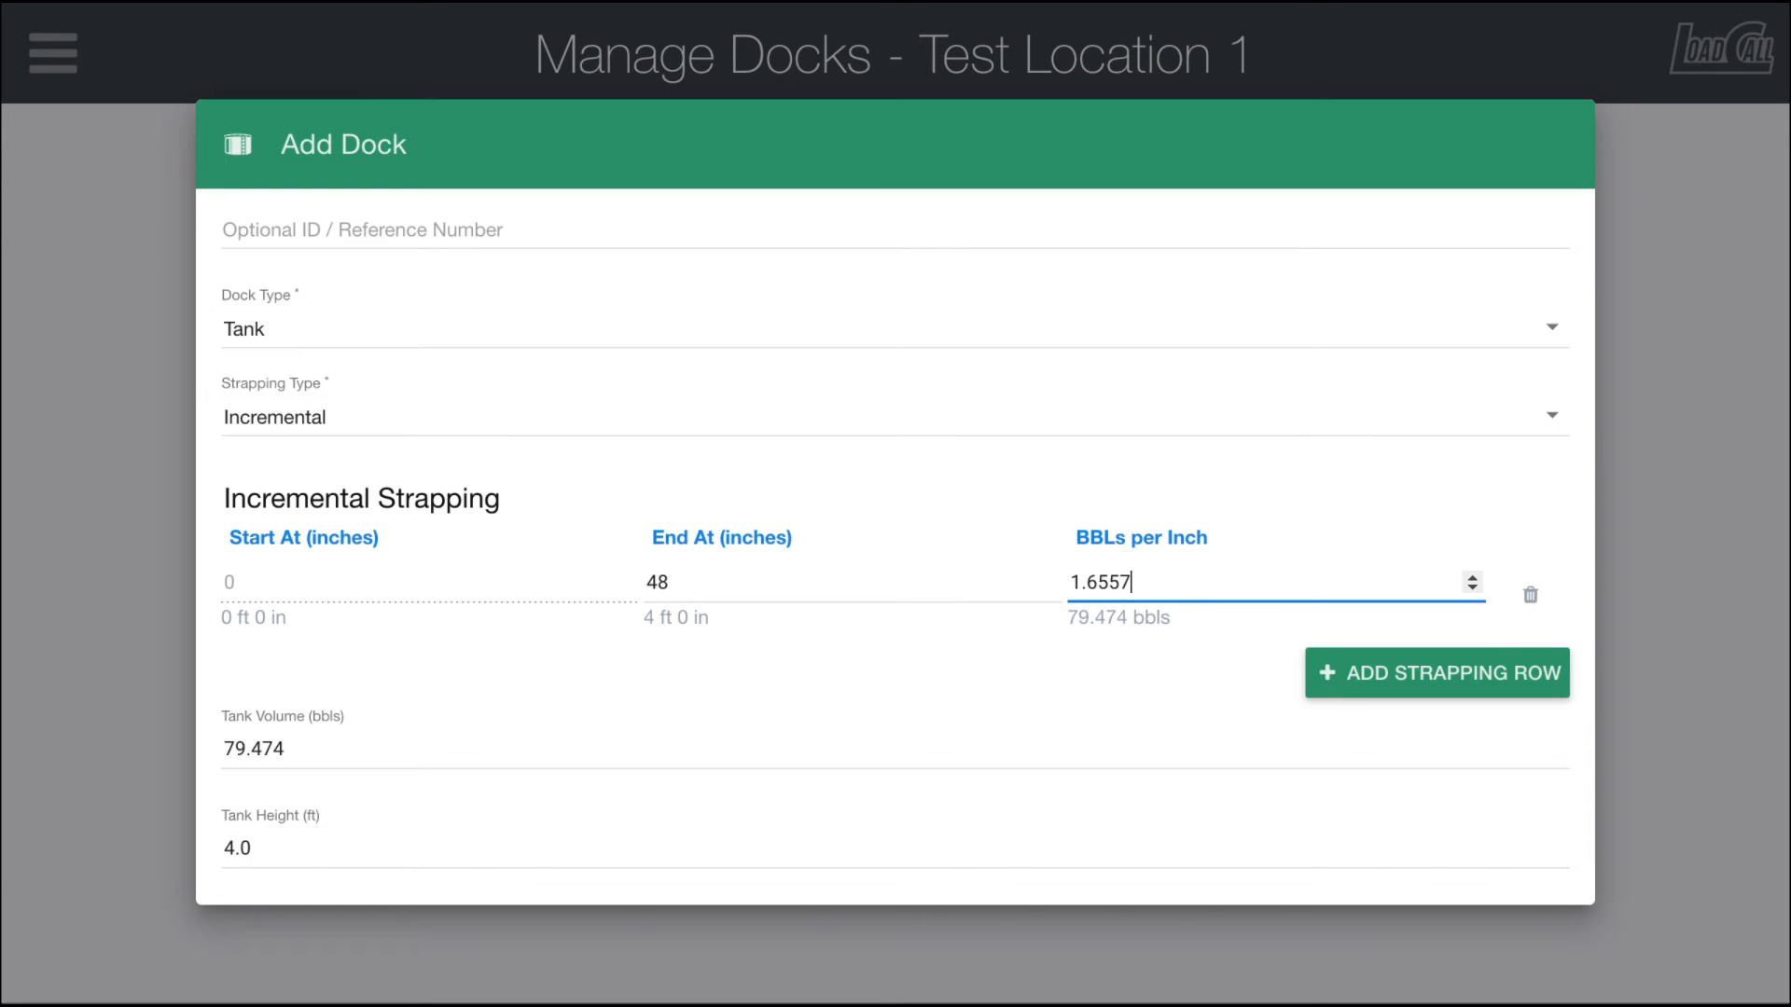
Step: Add a second strapping row ending at 74.25 inches with 1.6687 BBLs per inch
left_click(1371, 682)
left_click(736, 667)
type("74.")
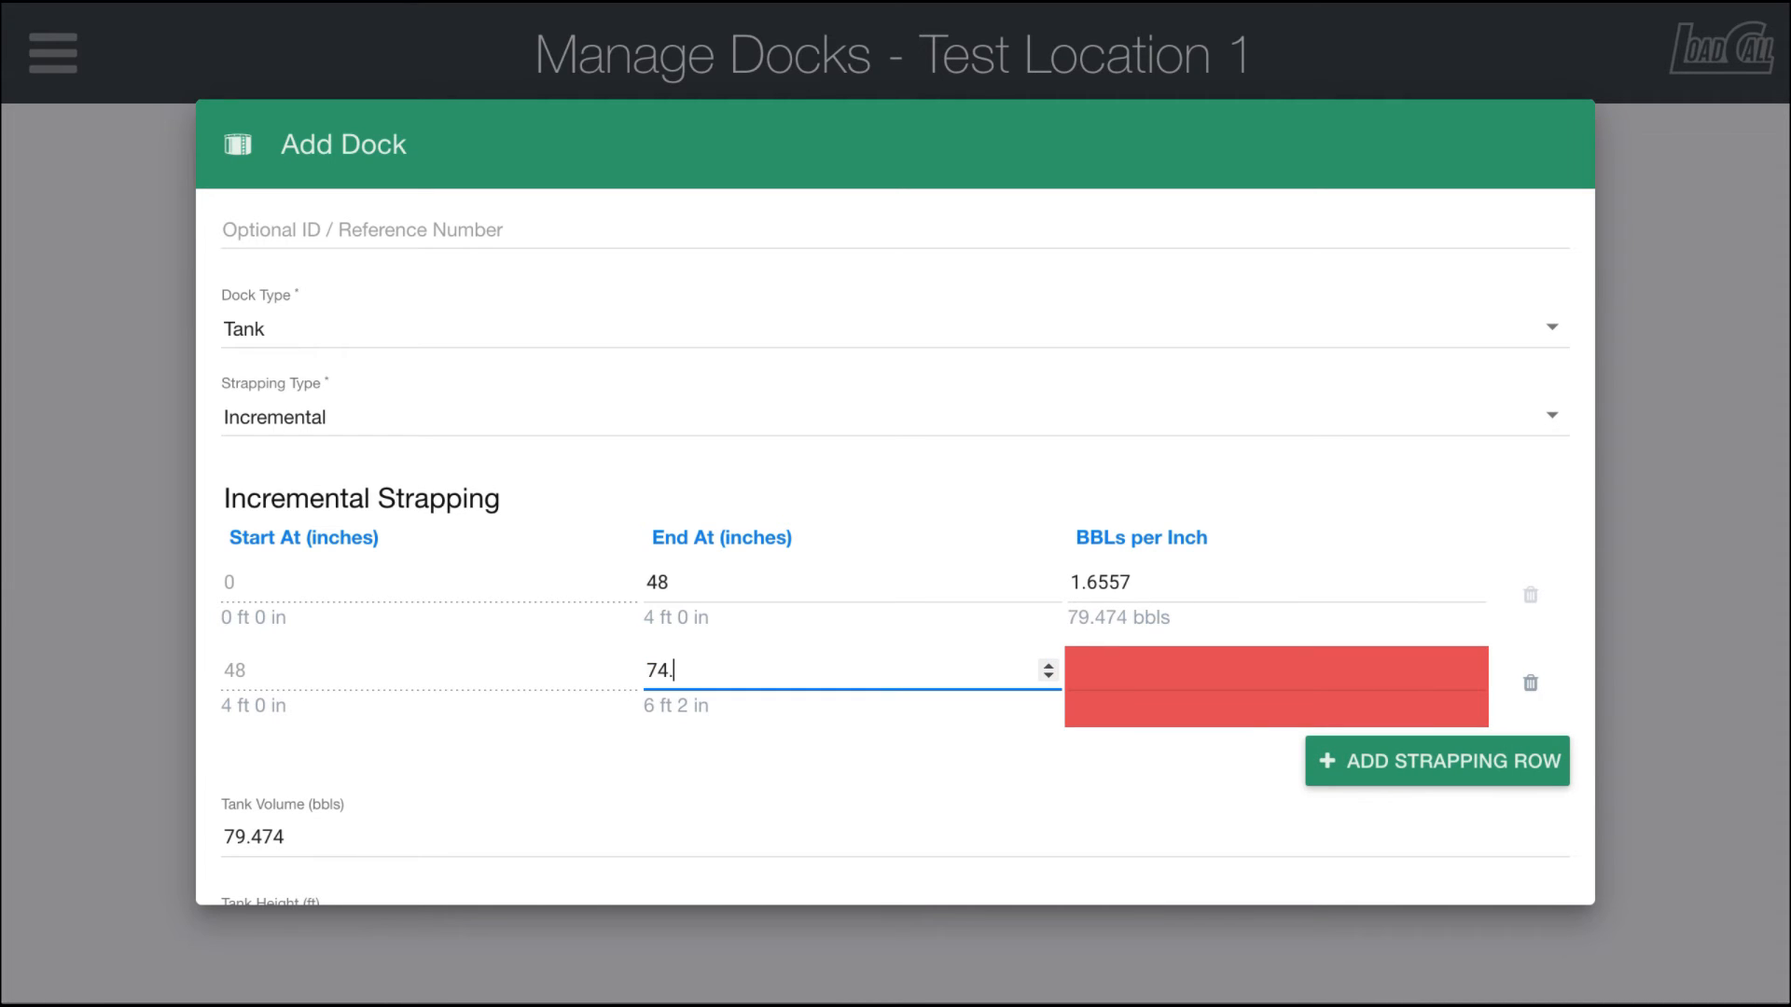
type("25")
left_click(1224, 671)
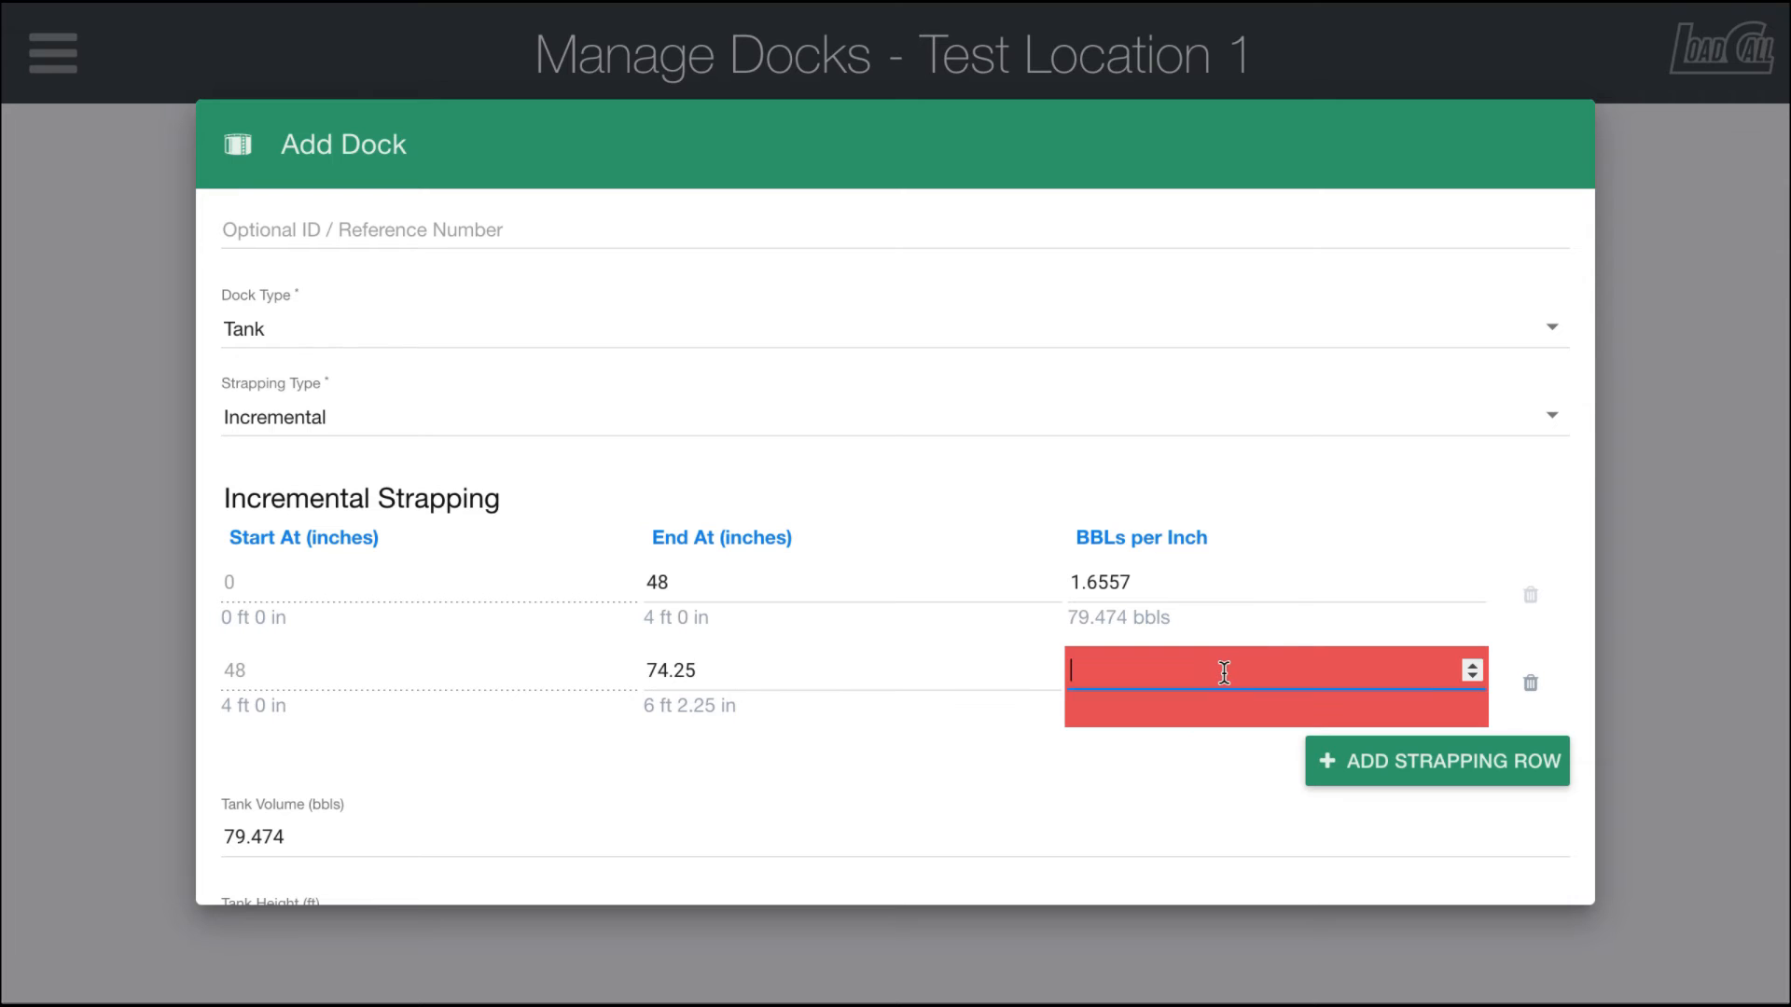
type("1.")
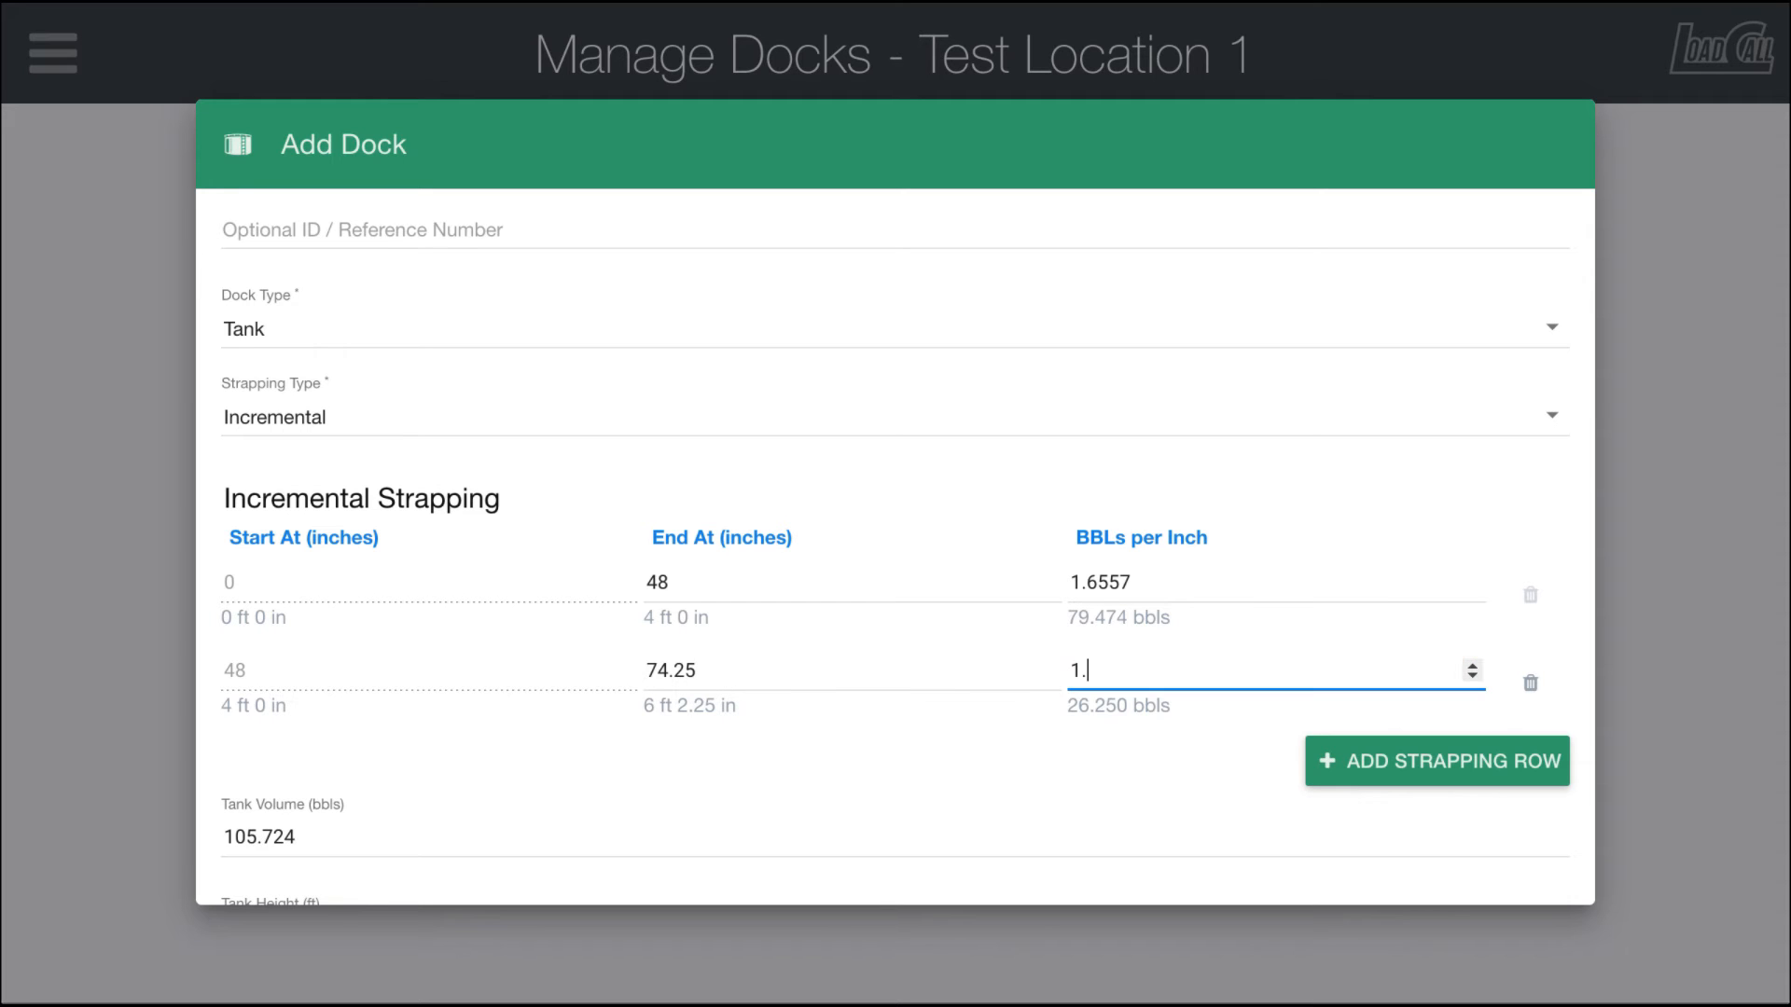
type("6687")
Step: Add a third strapping row ending at 128 inches with 1.6679 BBLs per inch
scroll(896, 548, "down", 2)
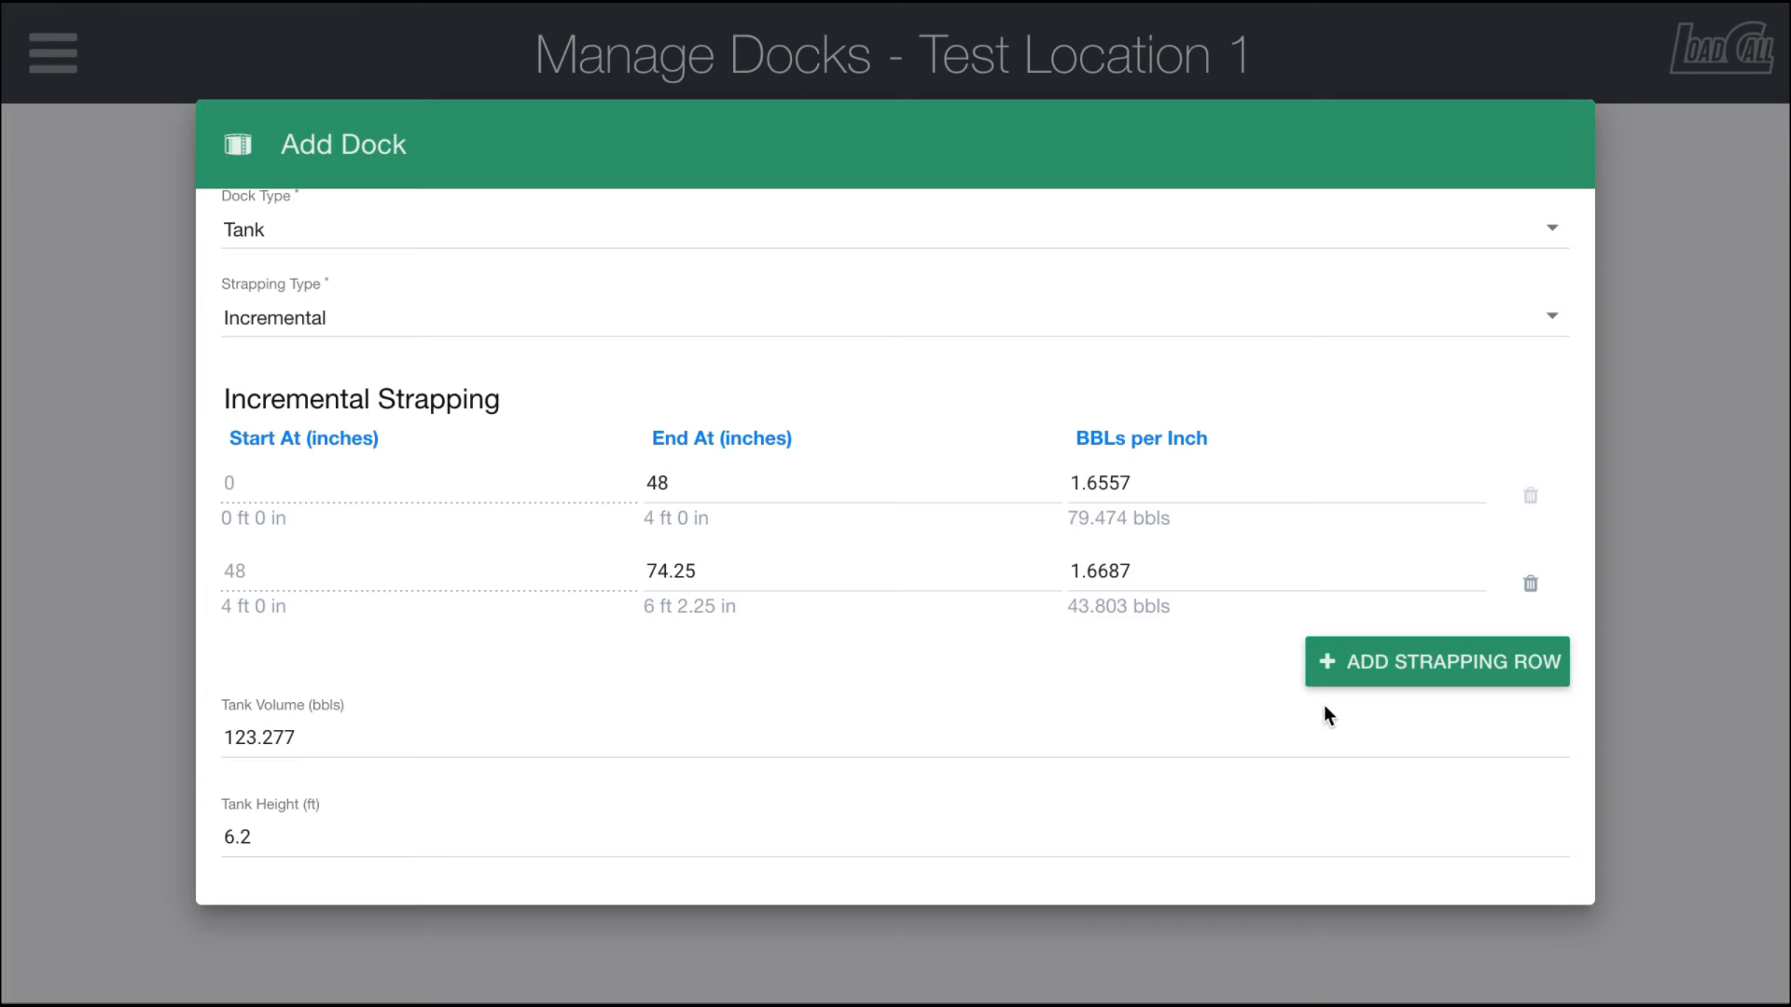
left_click(1406, 680)
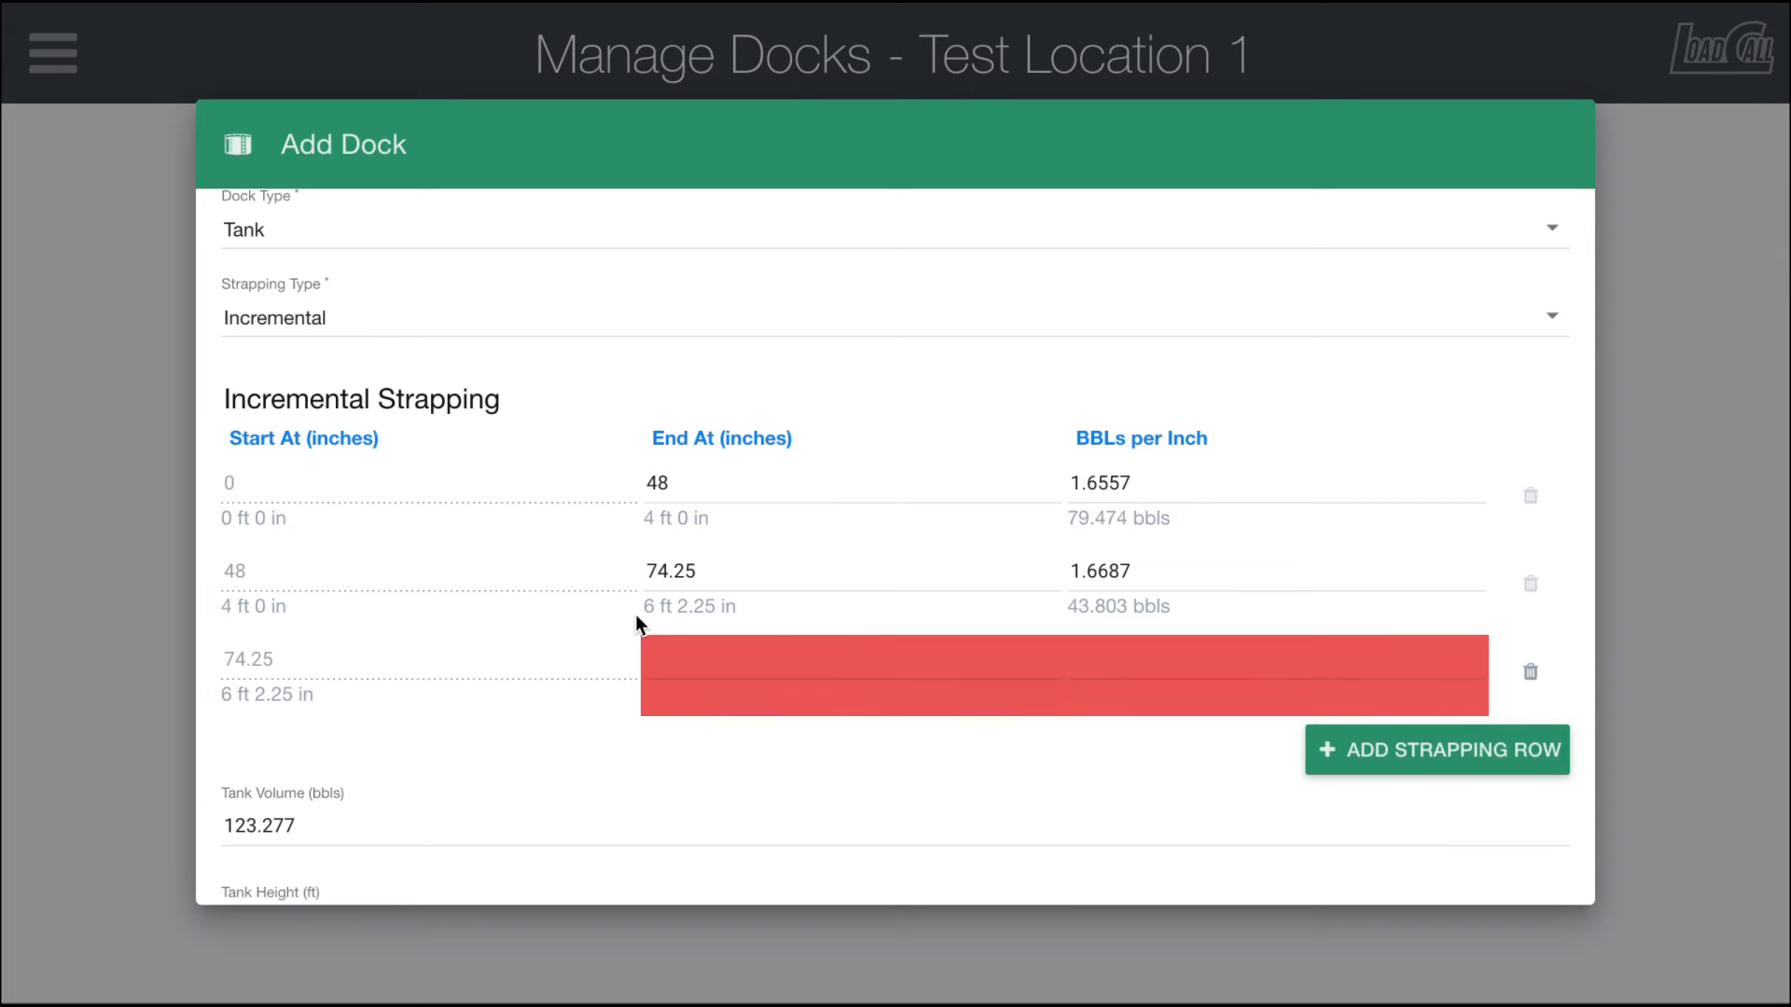
scroll(902, 676, "down", 5)
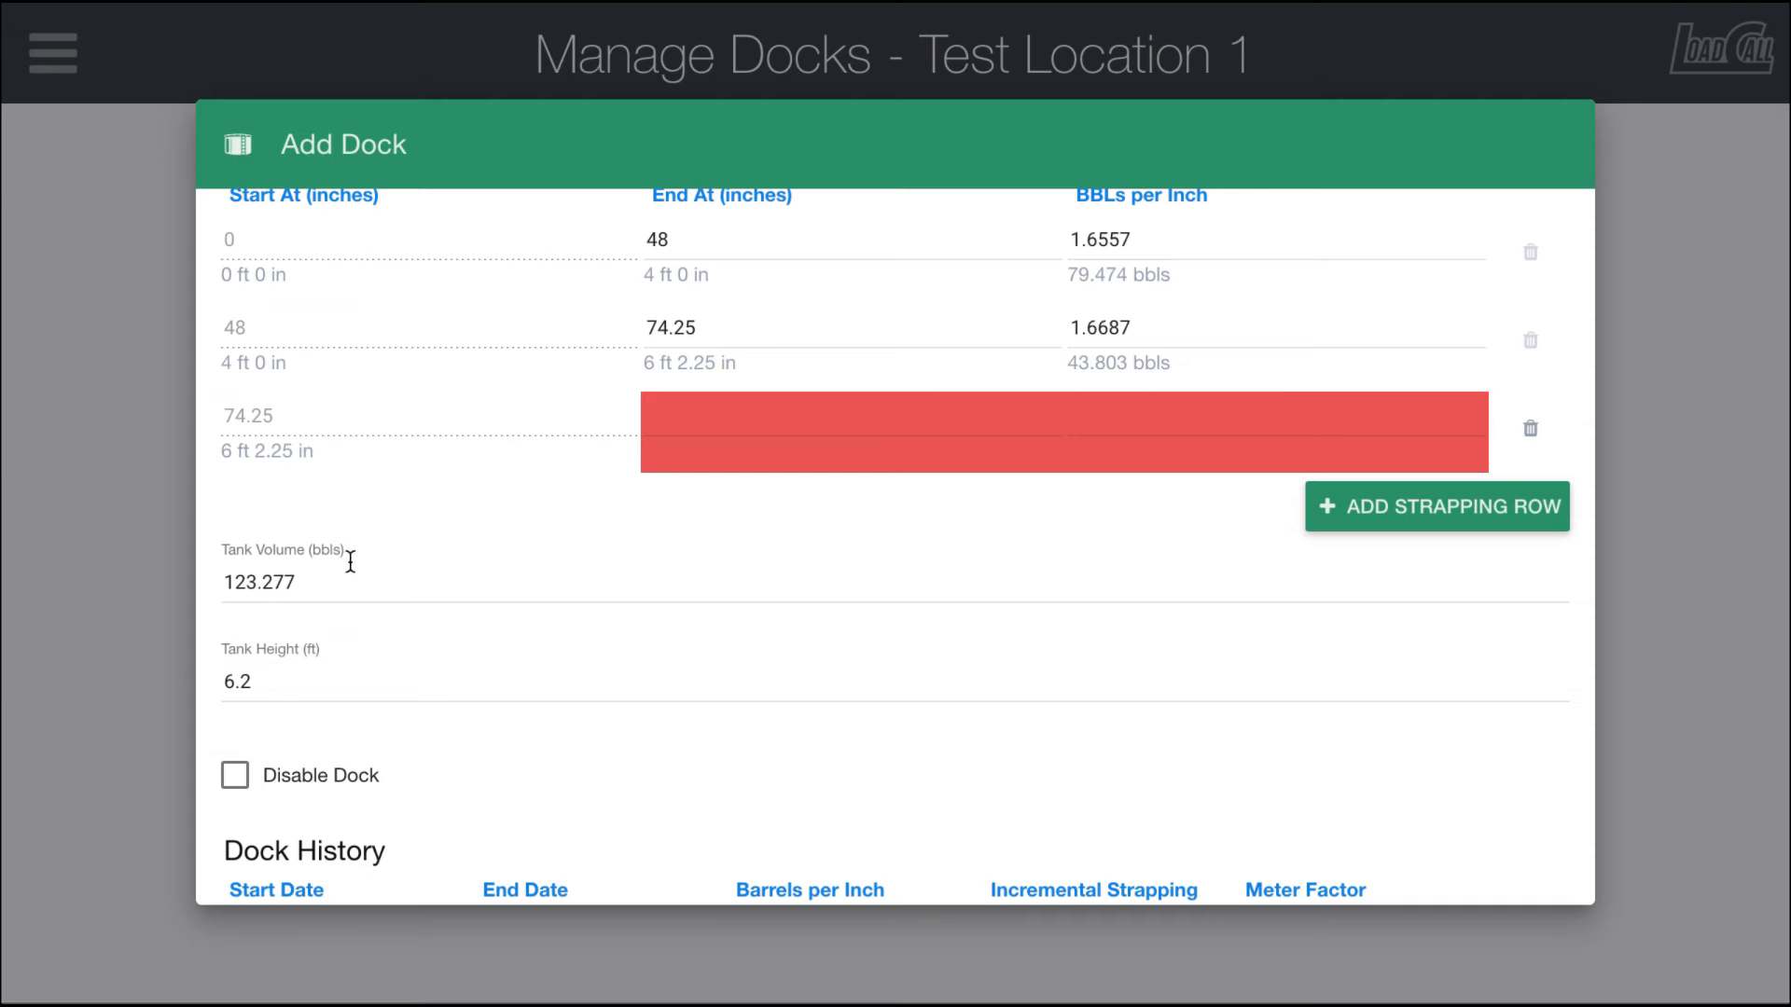
left_click(680, 422)
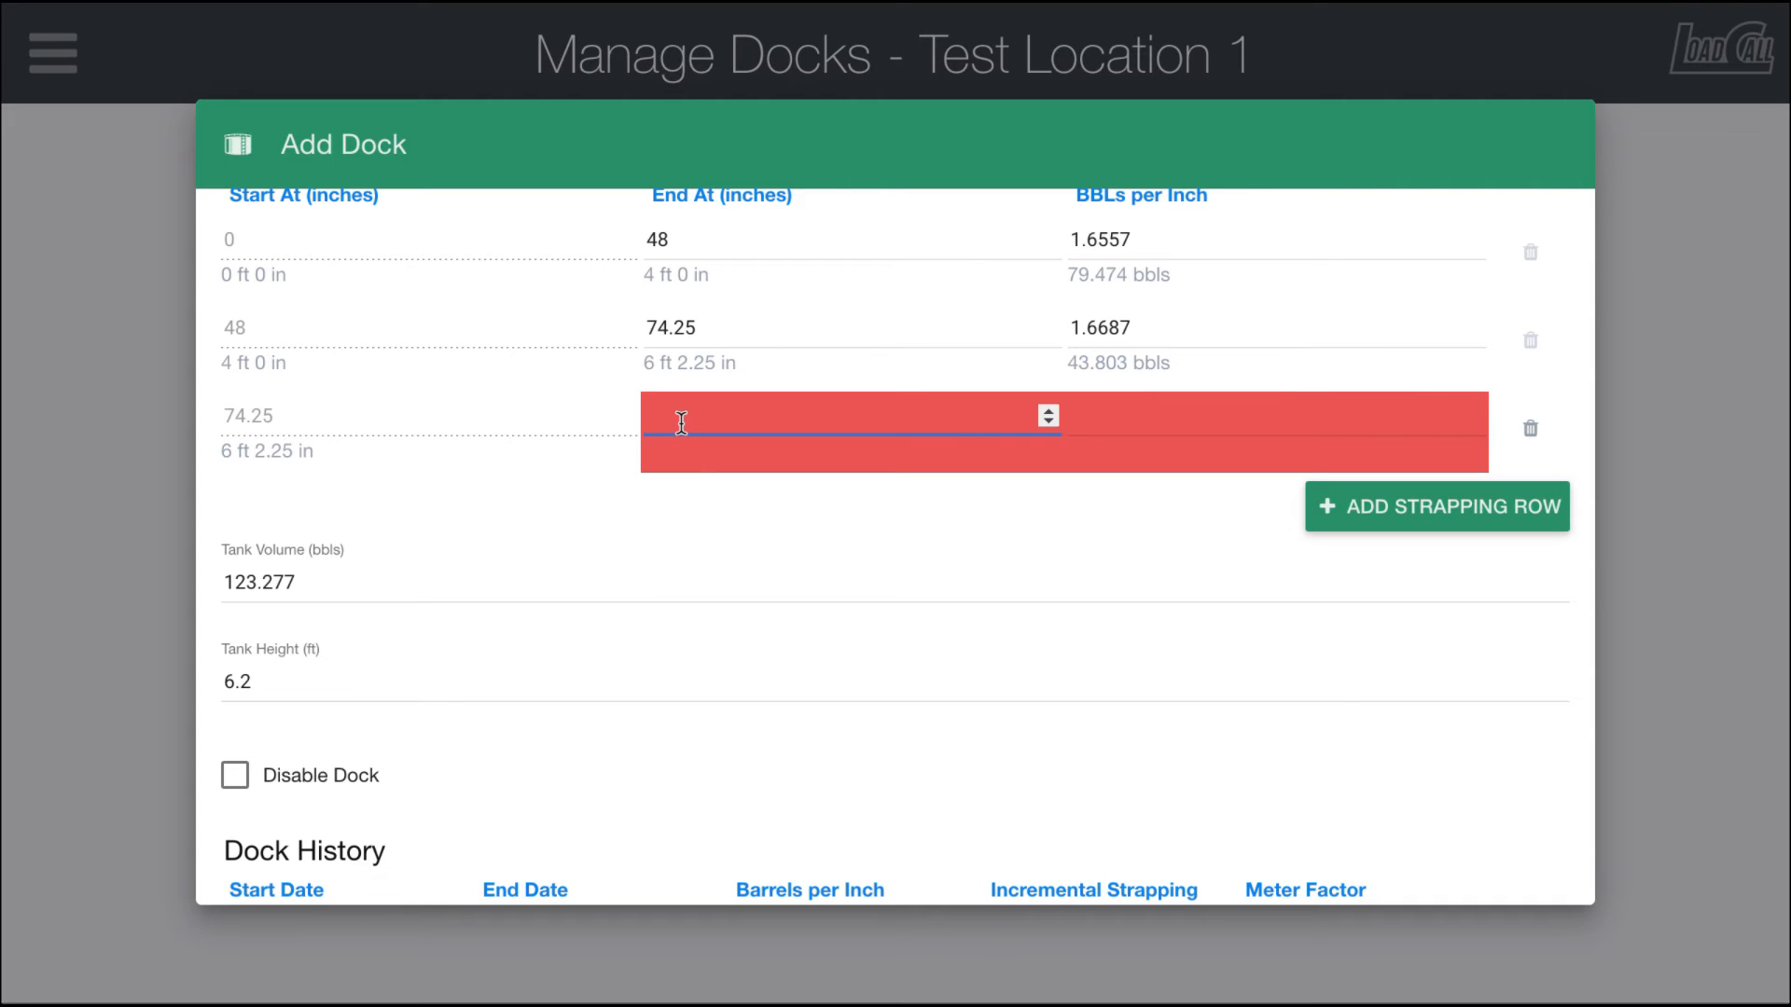
type("128")
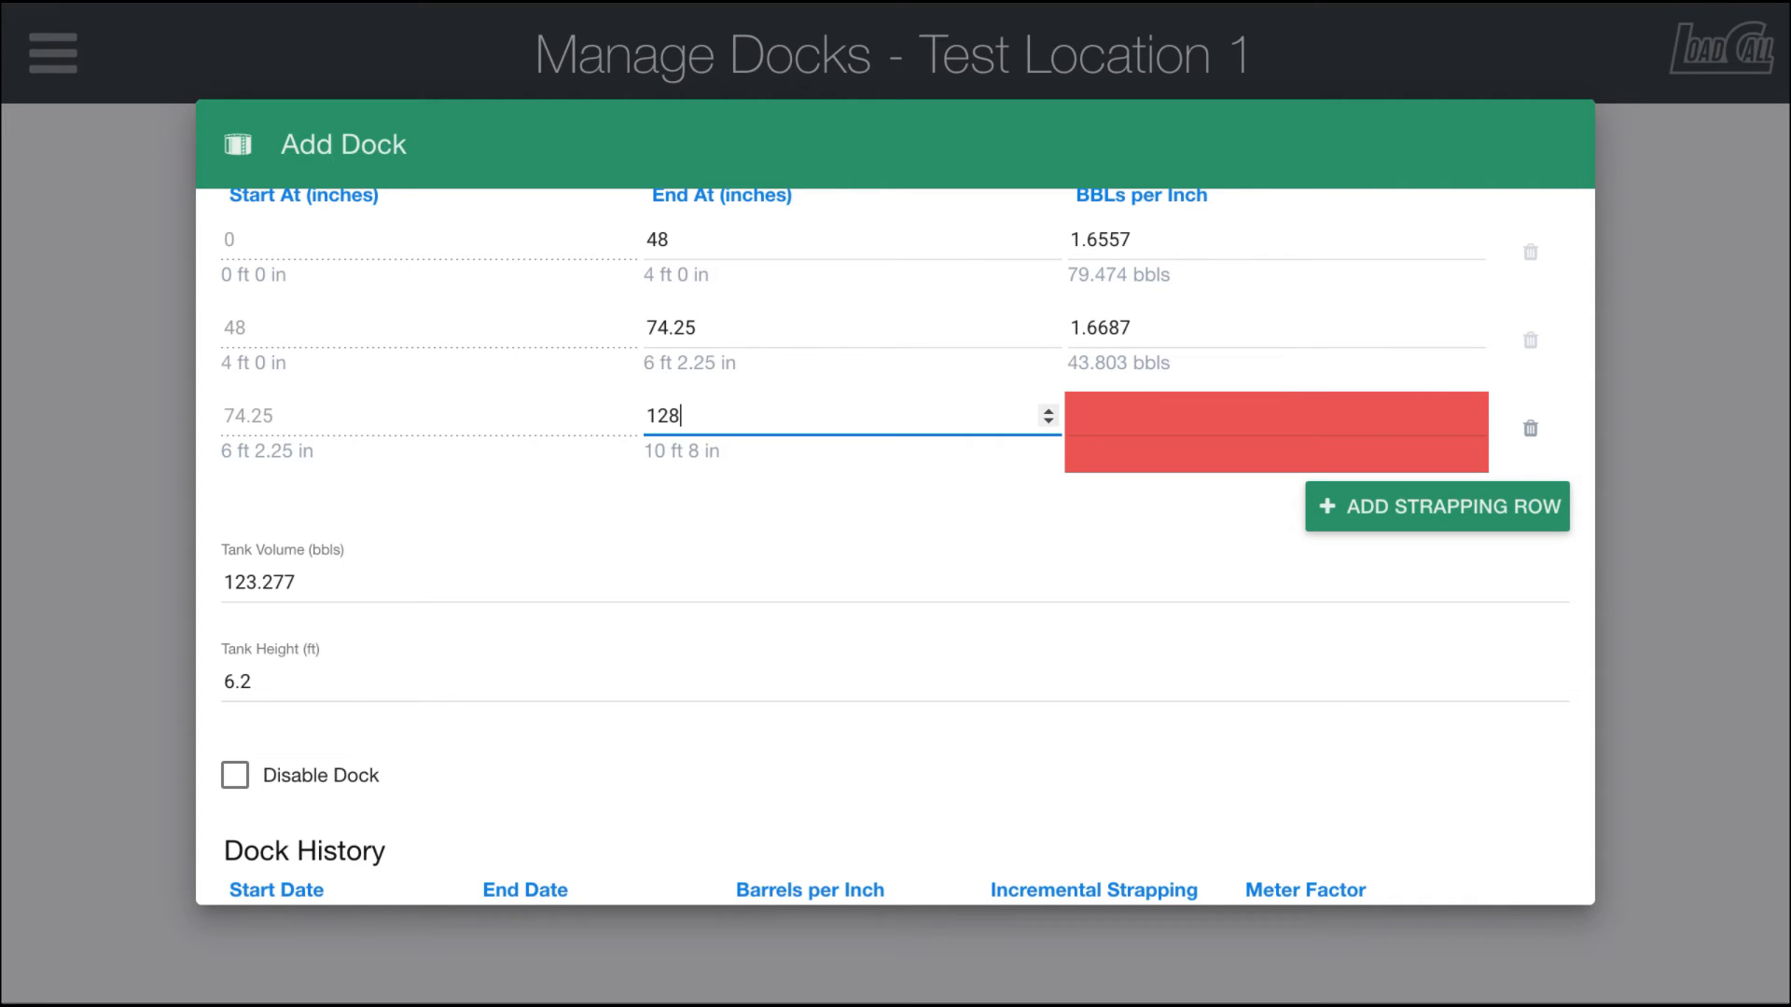
left_click(1184, 425)
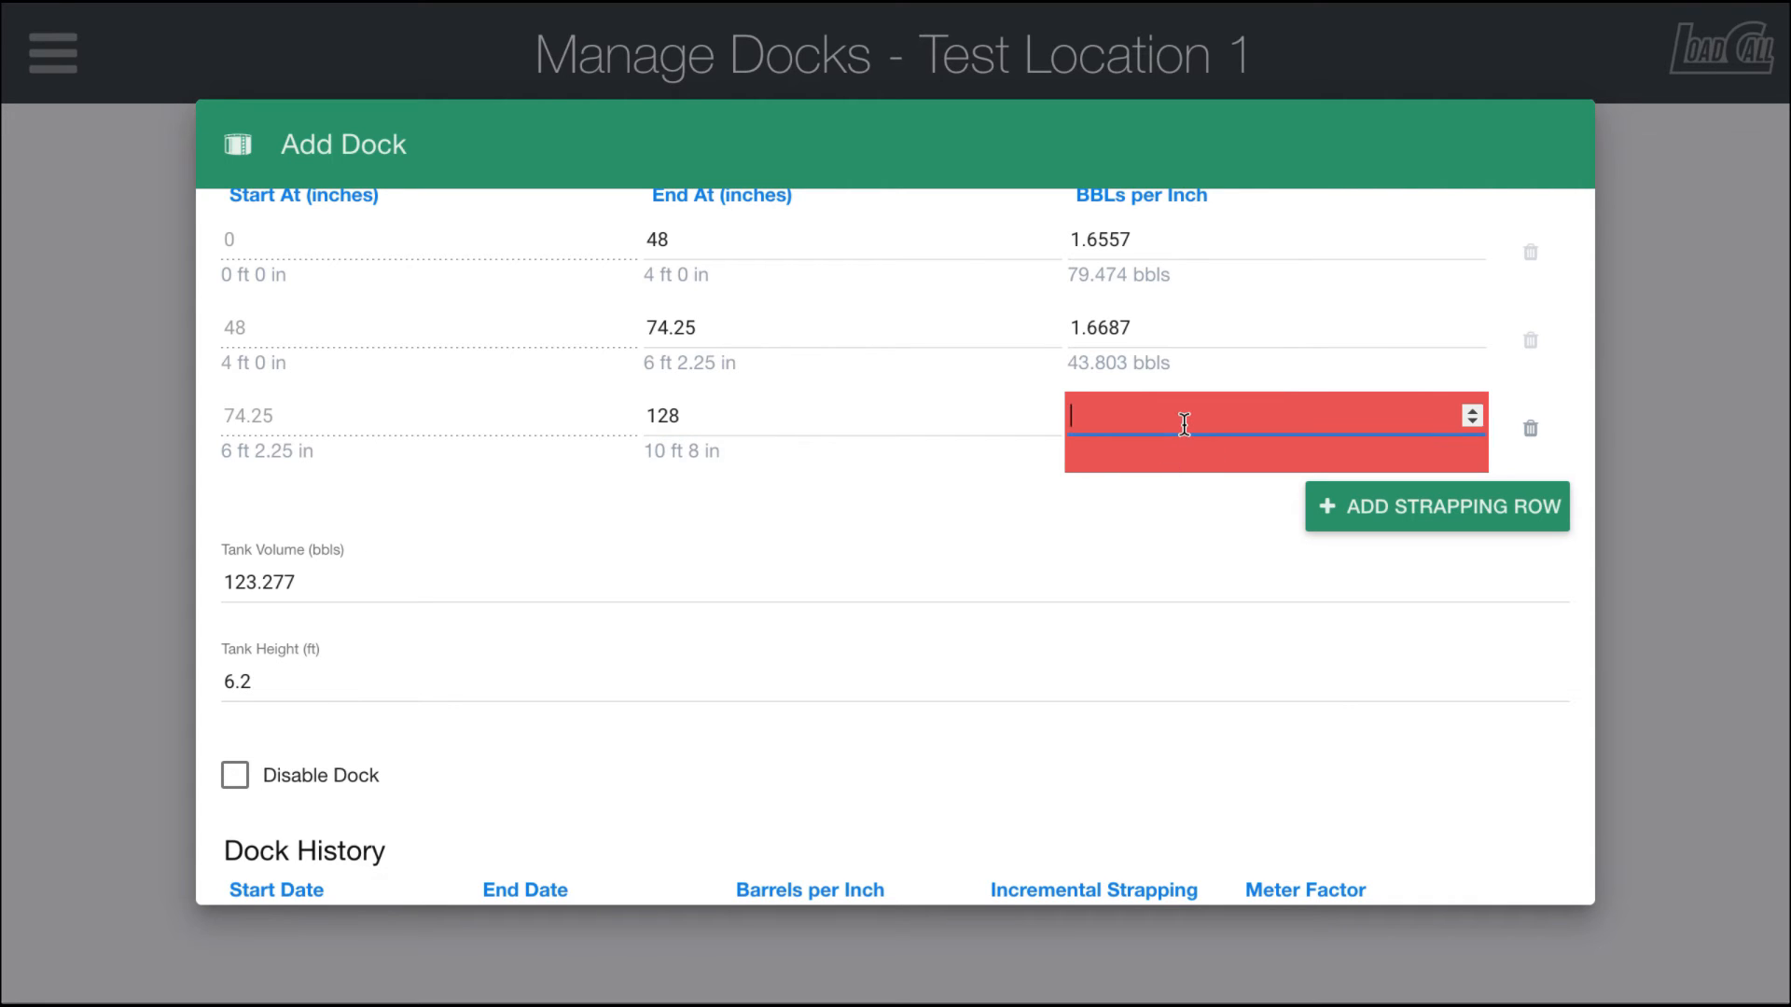
type("1.667")
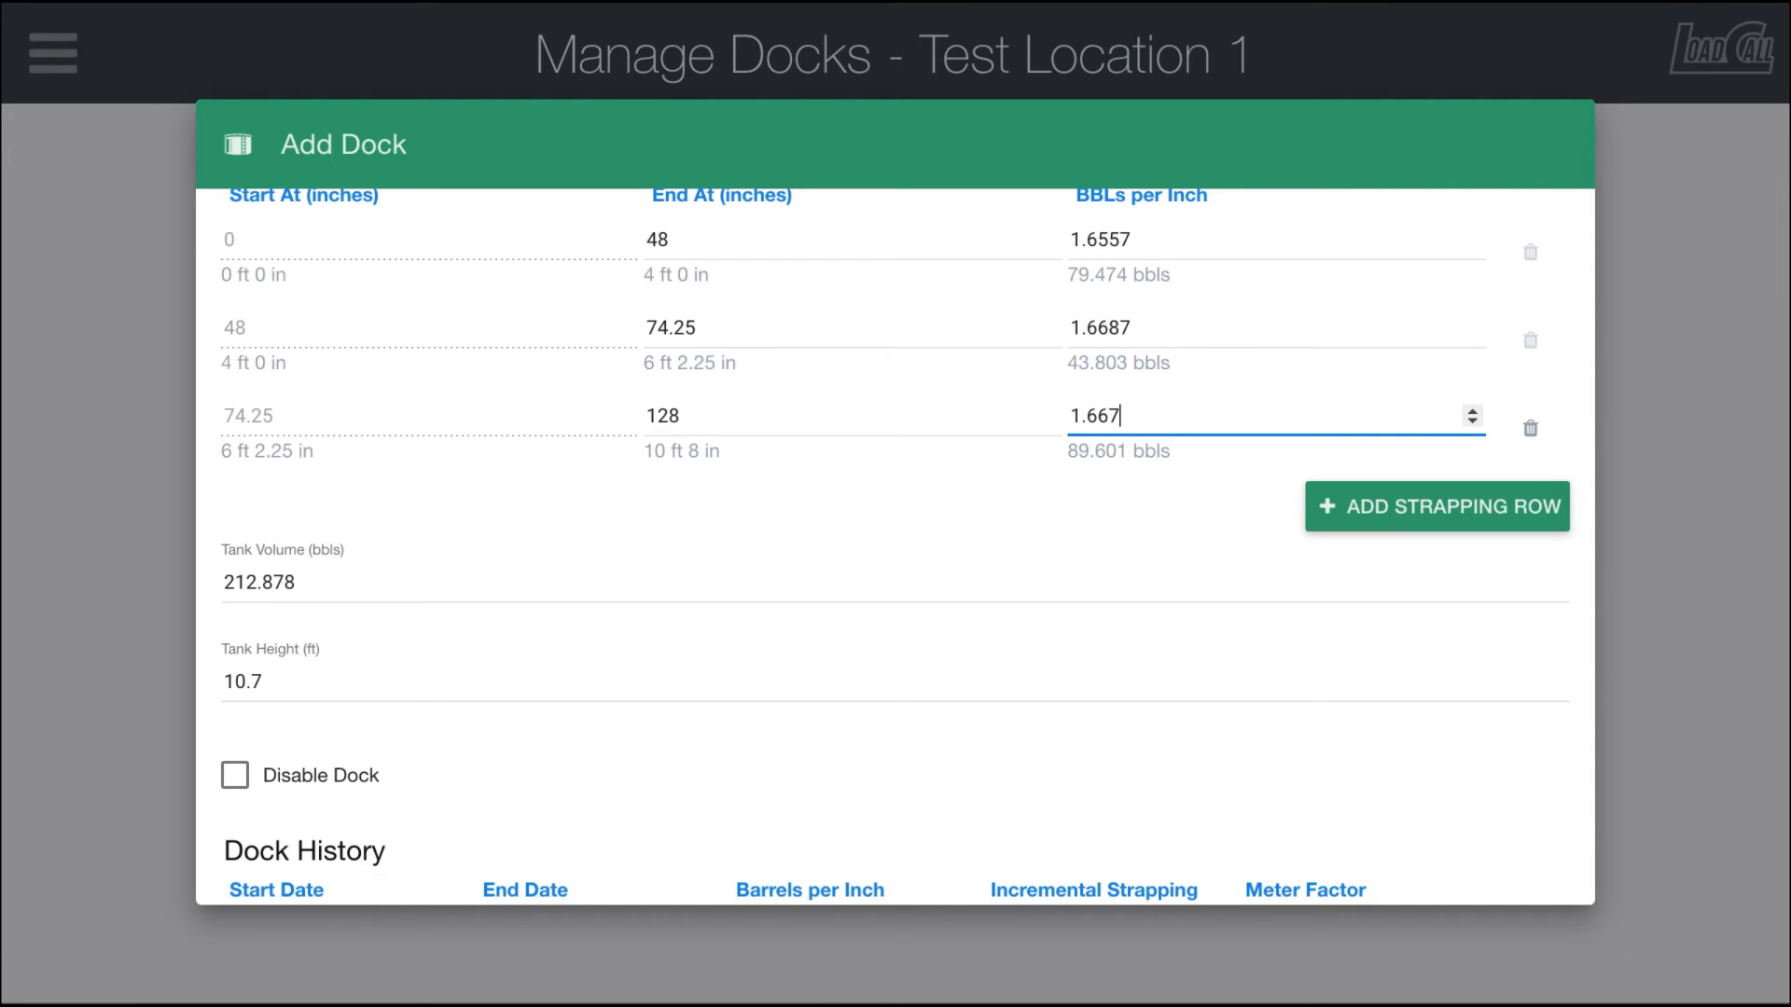
type("9")
Step: Save the new Tank 1 dock
scroll(1211, 504, "down", 2)
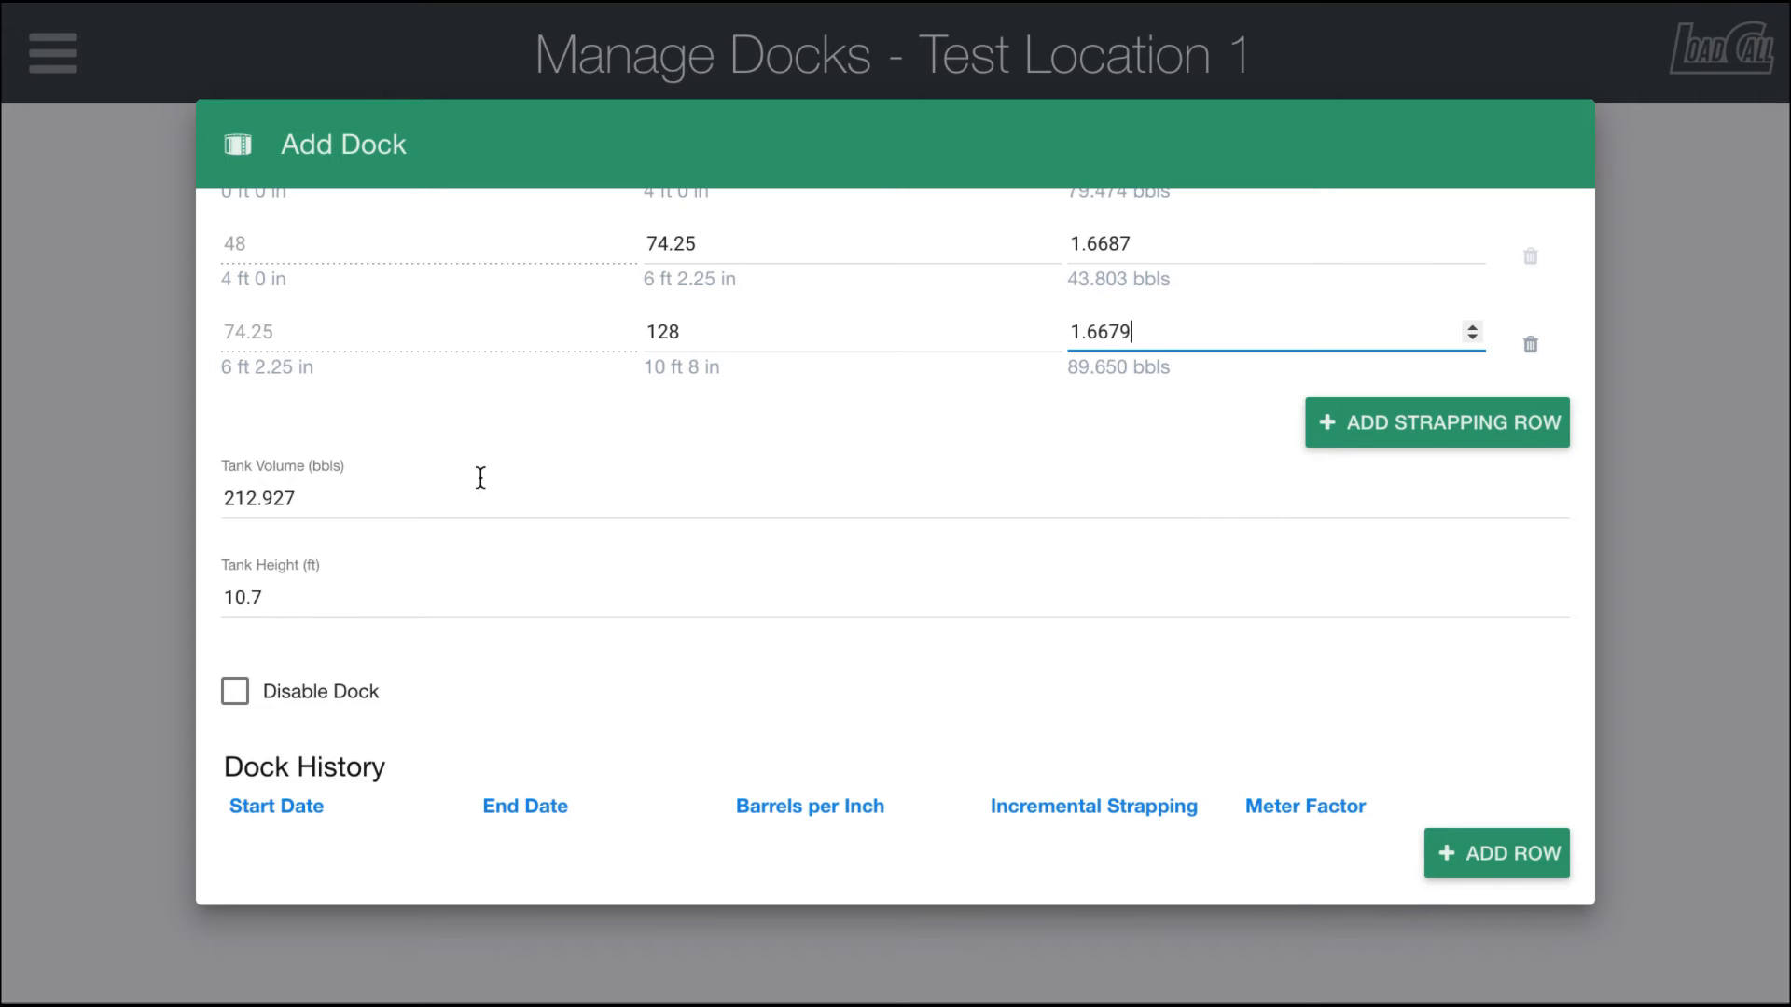
scroll(481, 471, "down", 1)
scroll(480, 477, "up", 3)
scroll(480, 478, "down", 3)
scroll(480, 478, "down", 1)
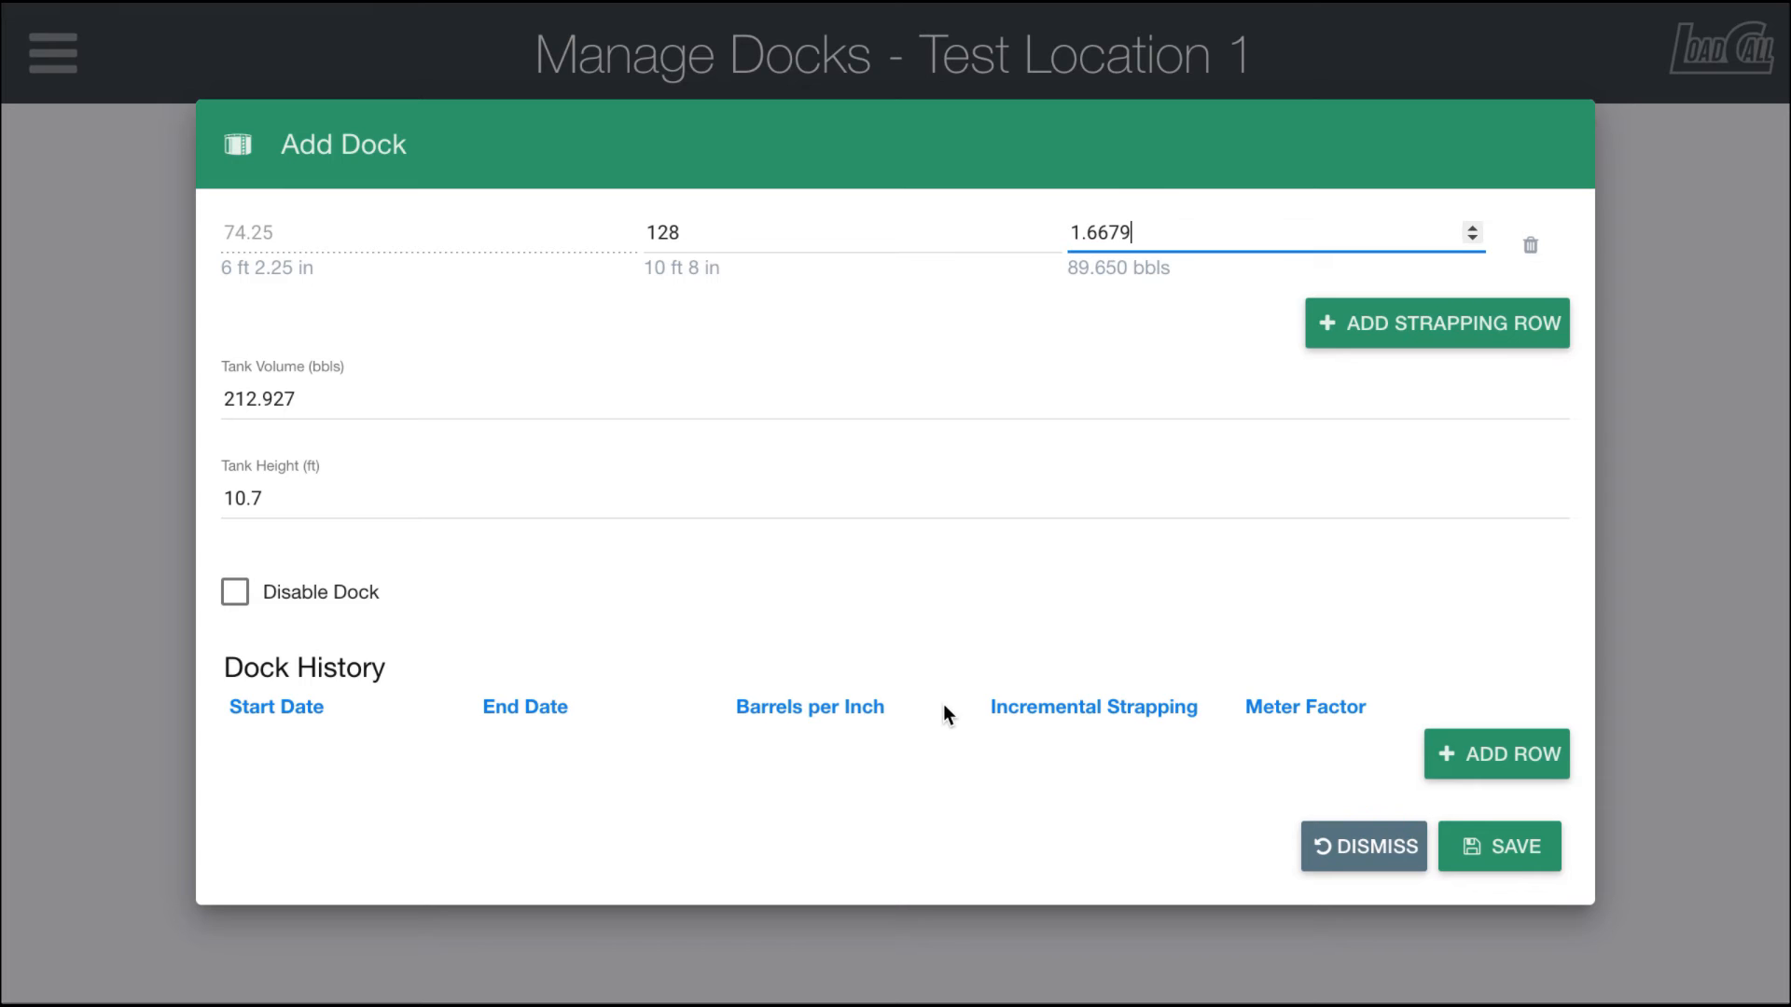
left_click(1502, 848)
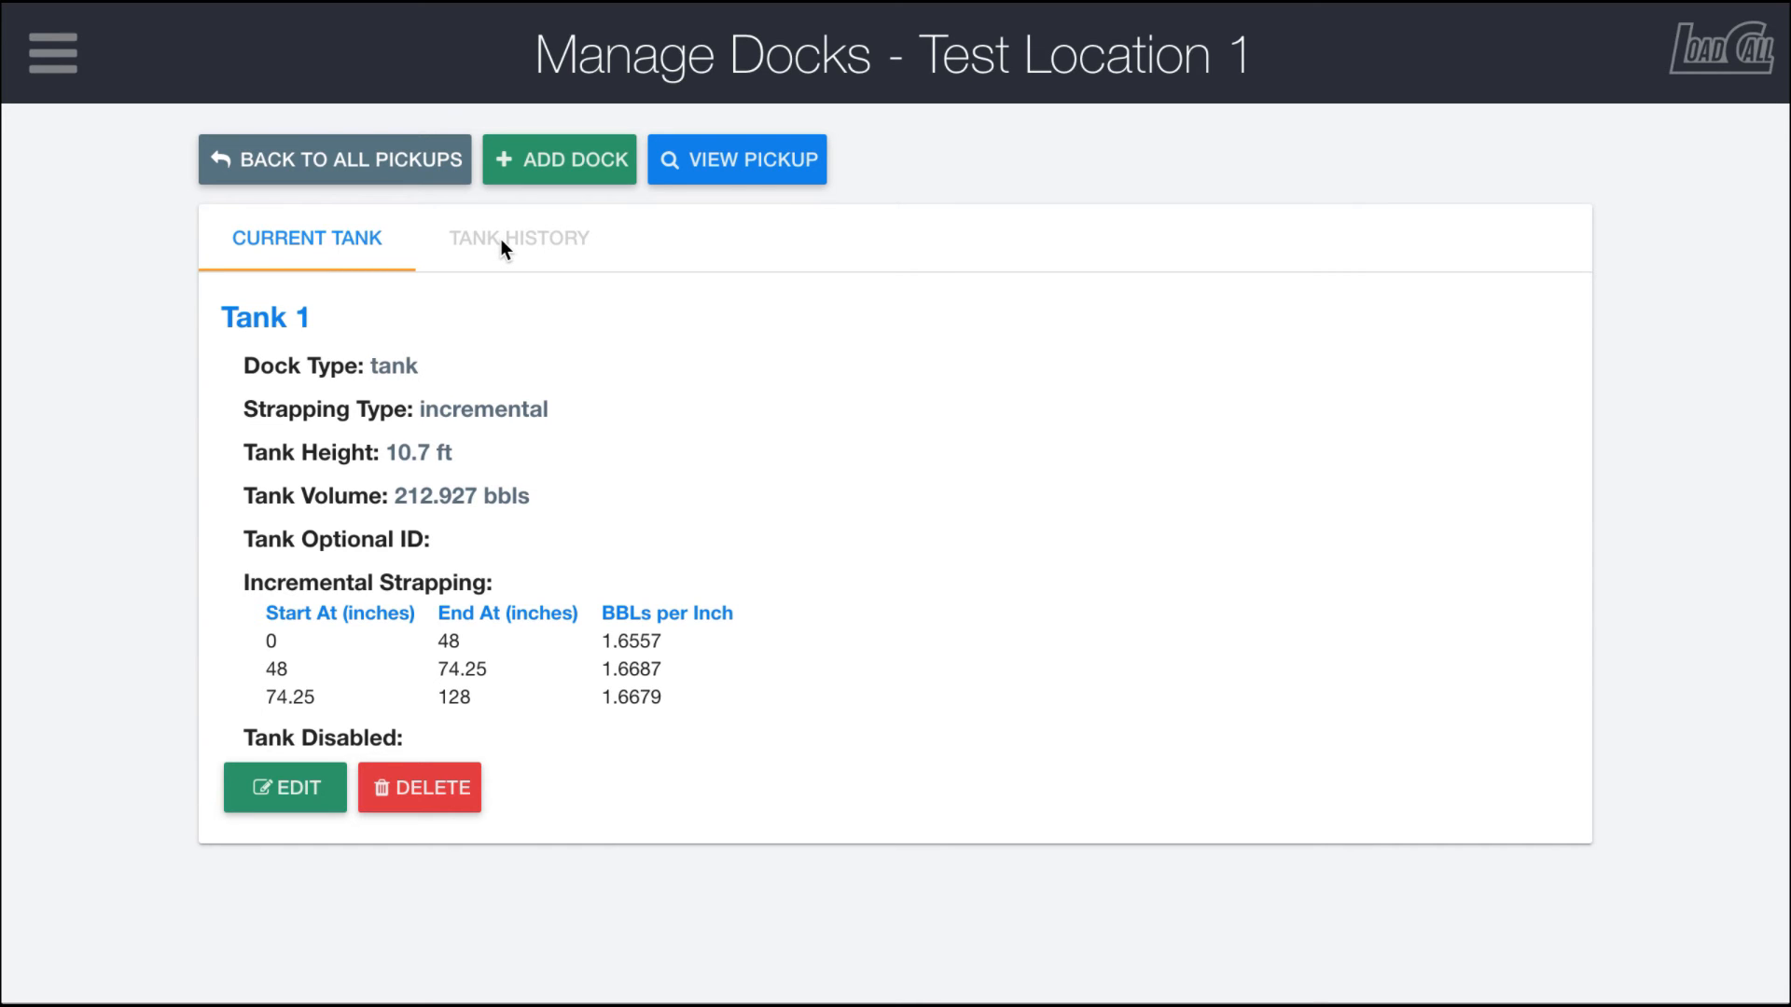
Step: Return to all pickups and search pickup locations by name for Test Location 1
left_click(272, 788)
left_click(122, 524)
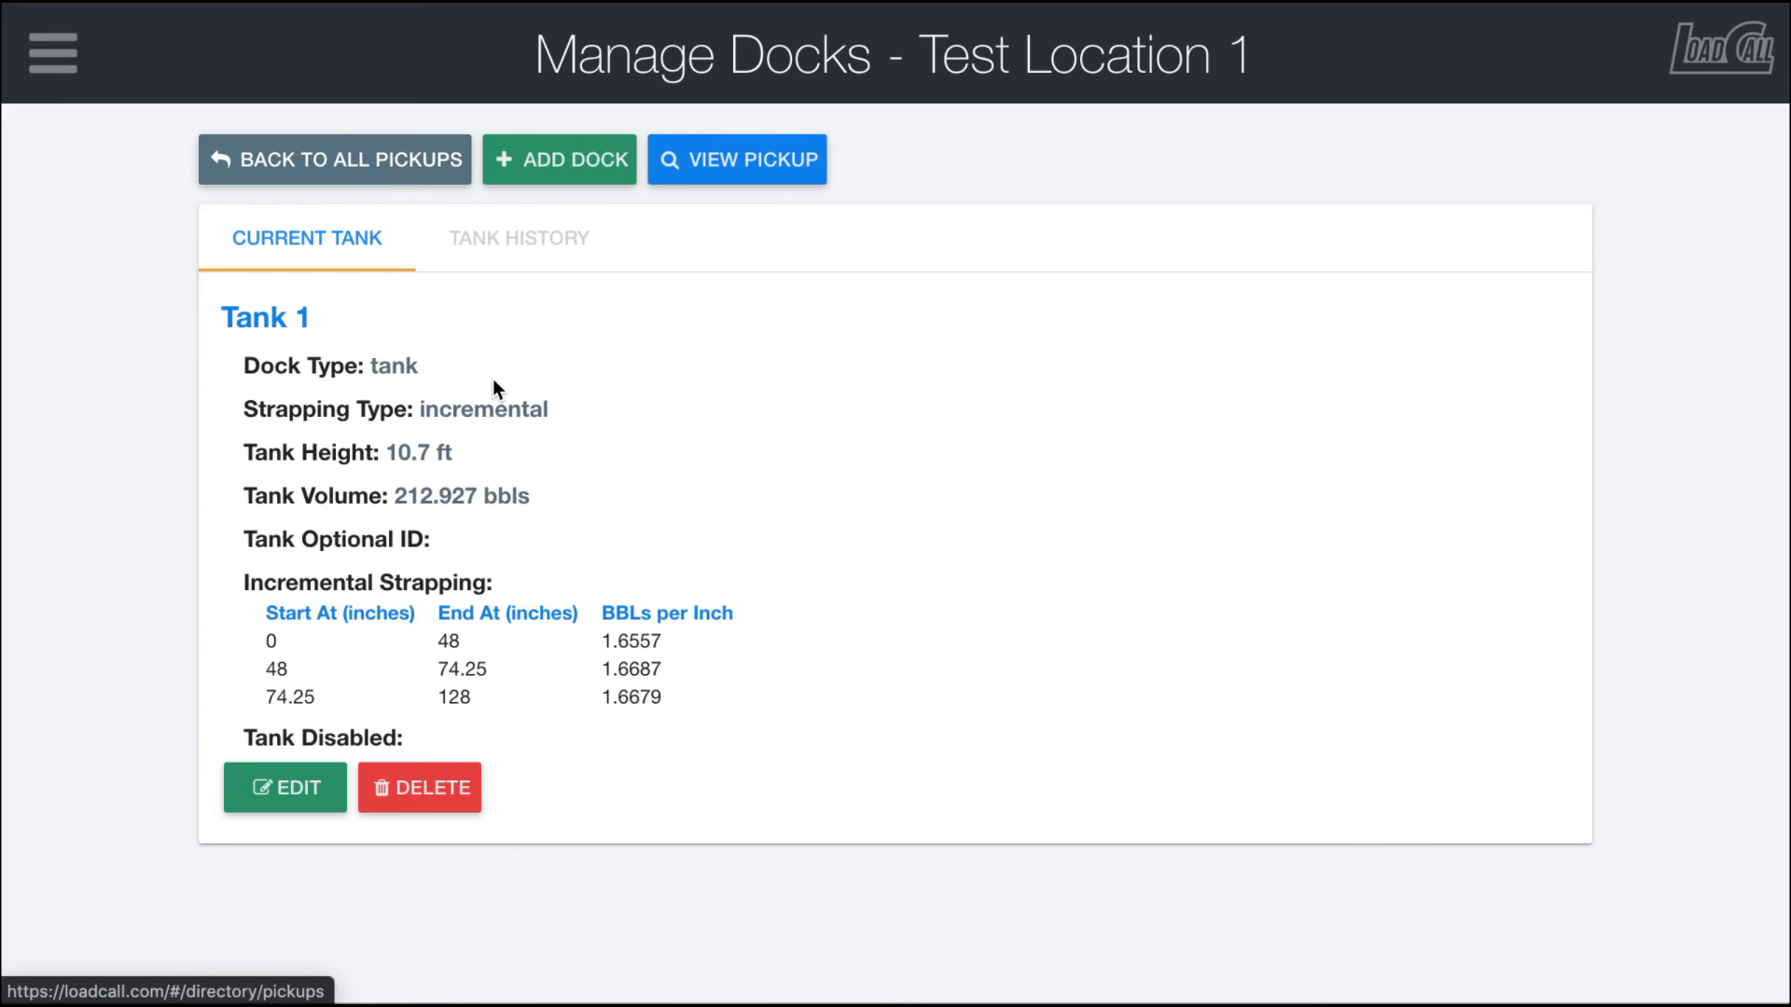
left_click(377, 172)
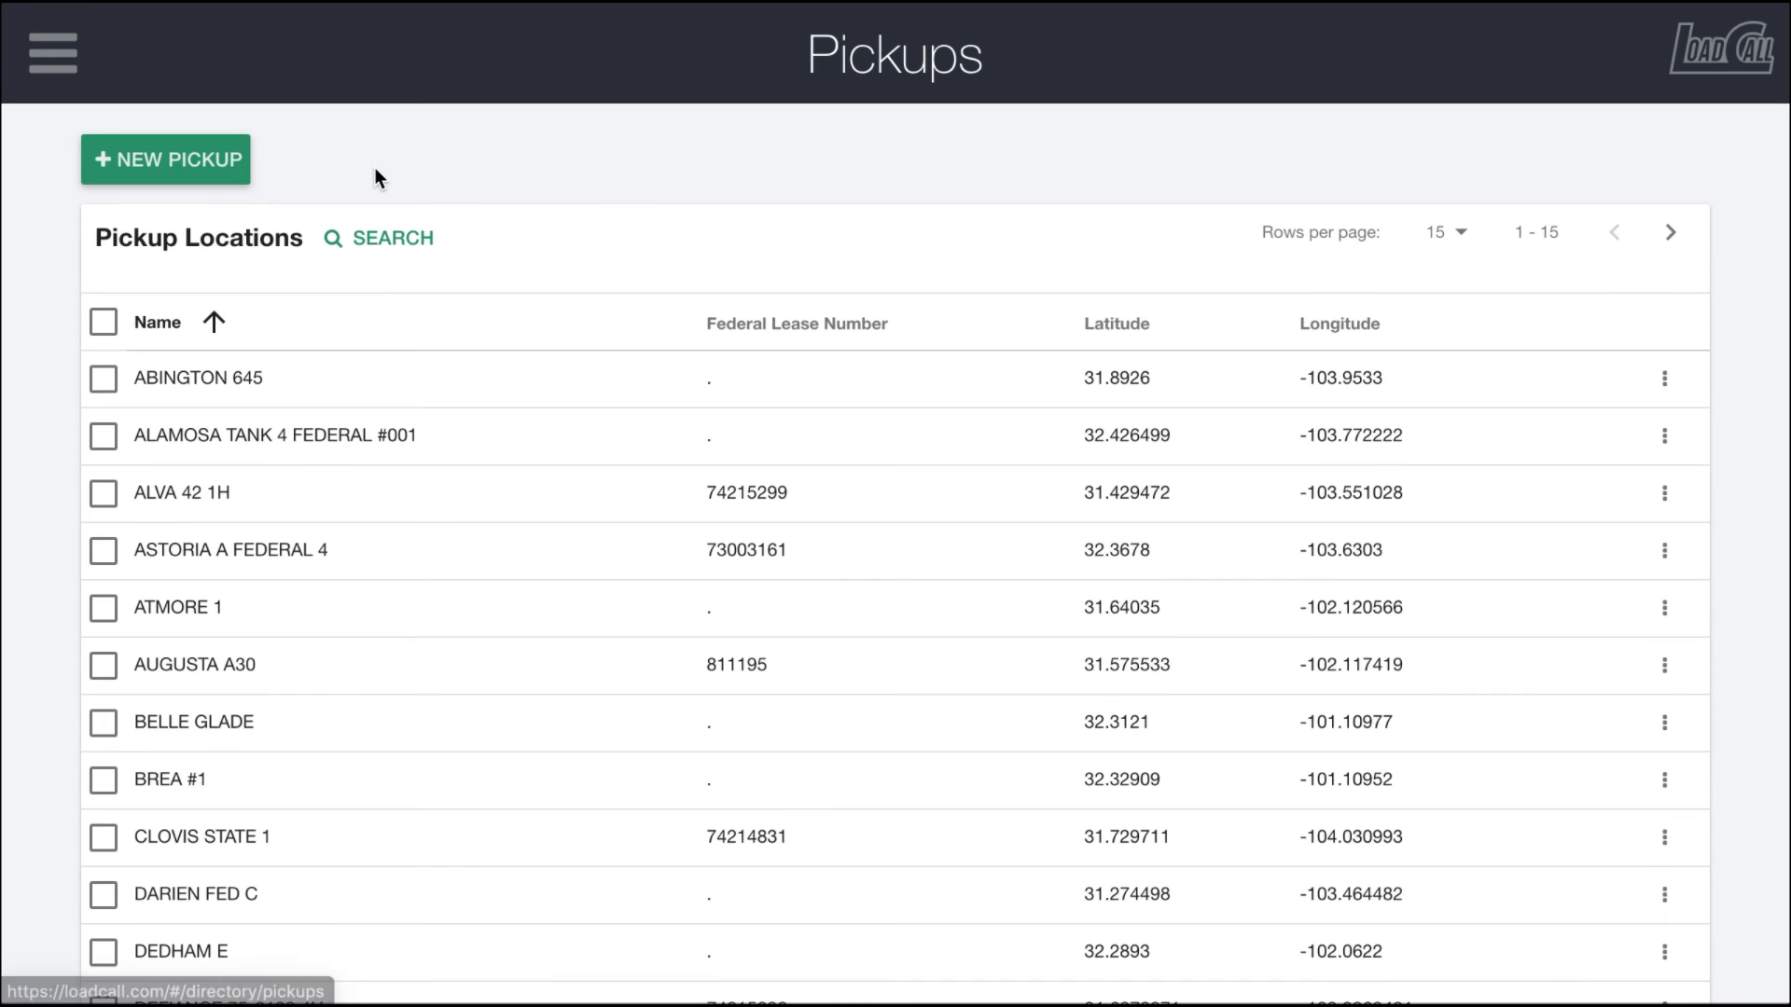
left_click(369, 244)
left_click(308, 282)
left_click(384, 287)
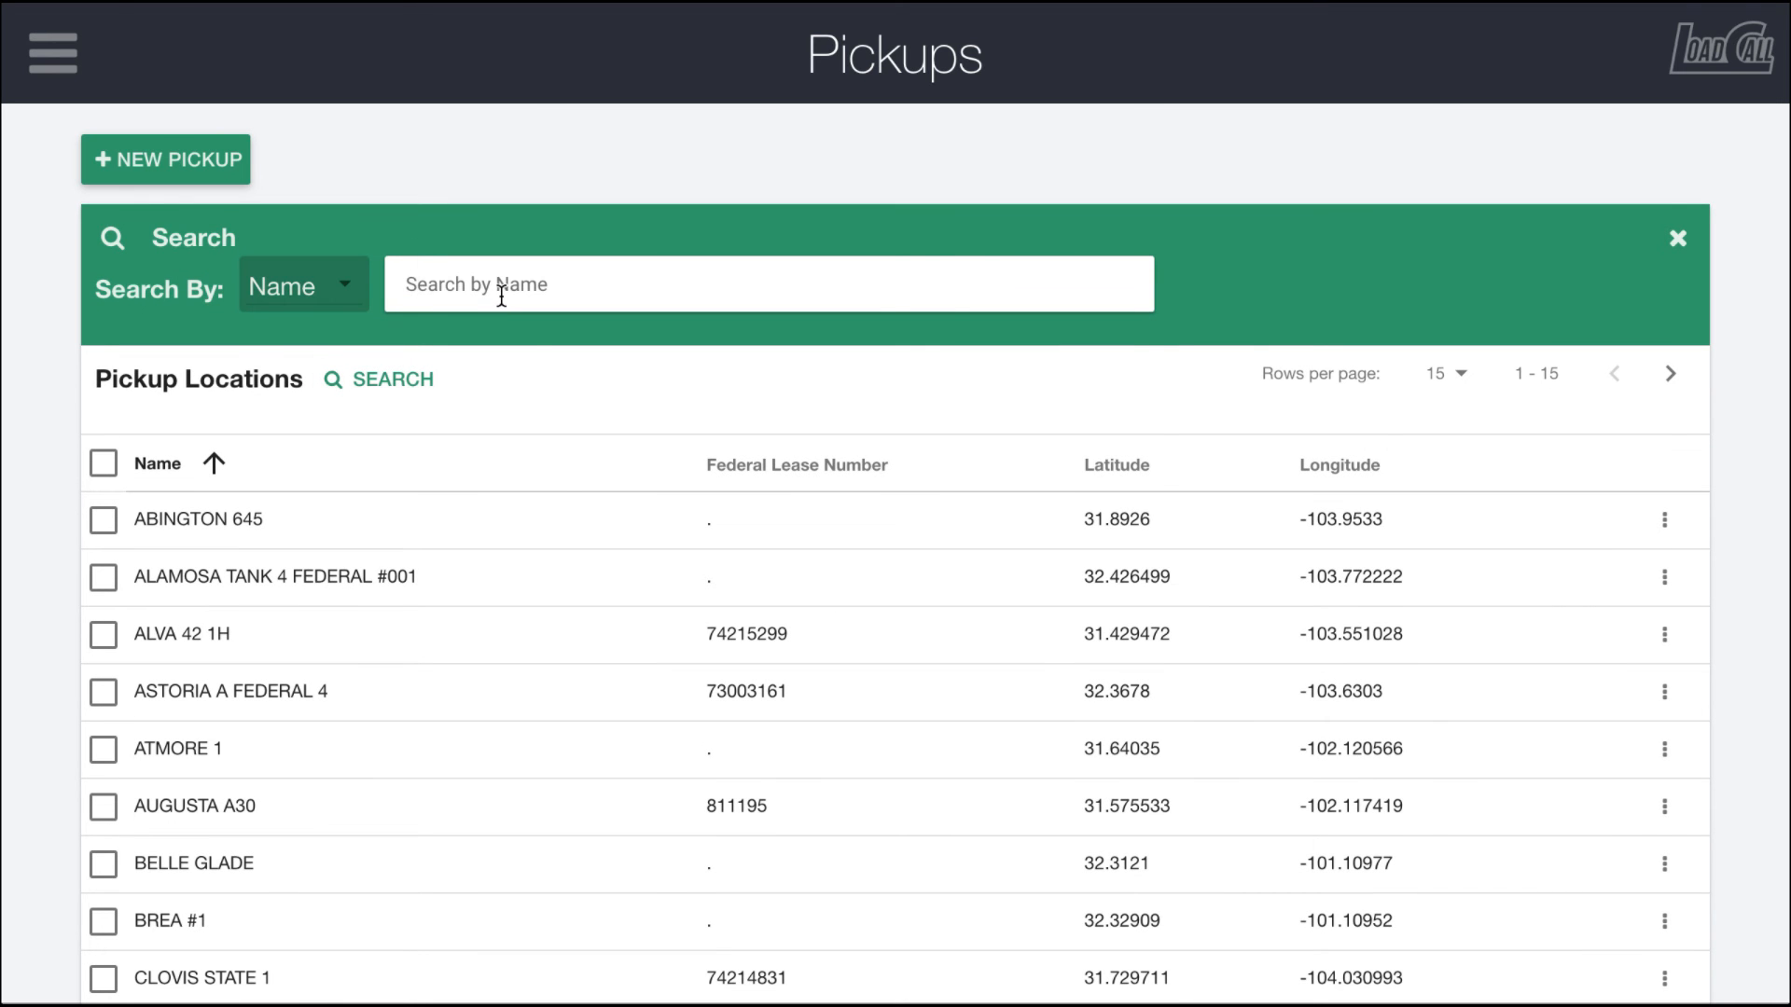
type("test")
left_click(502, 405)
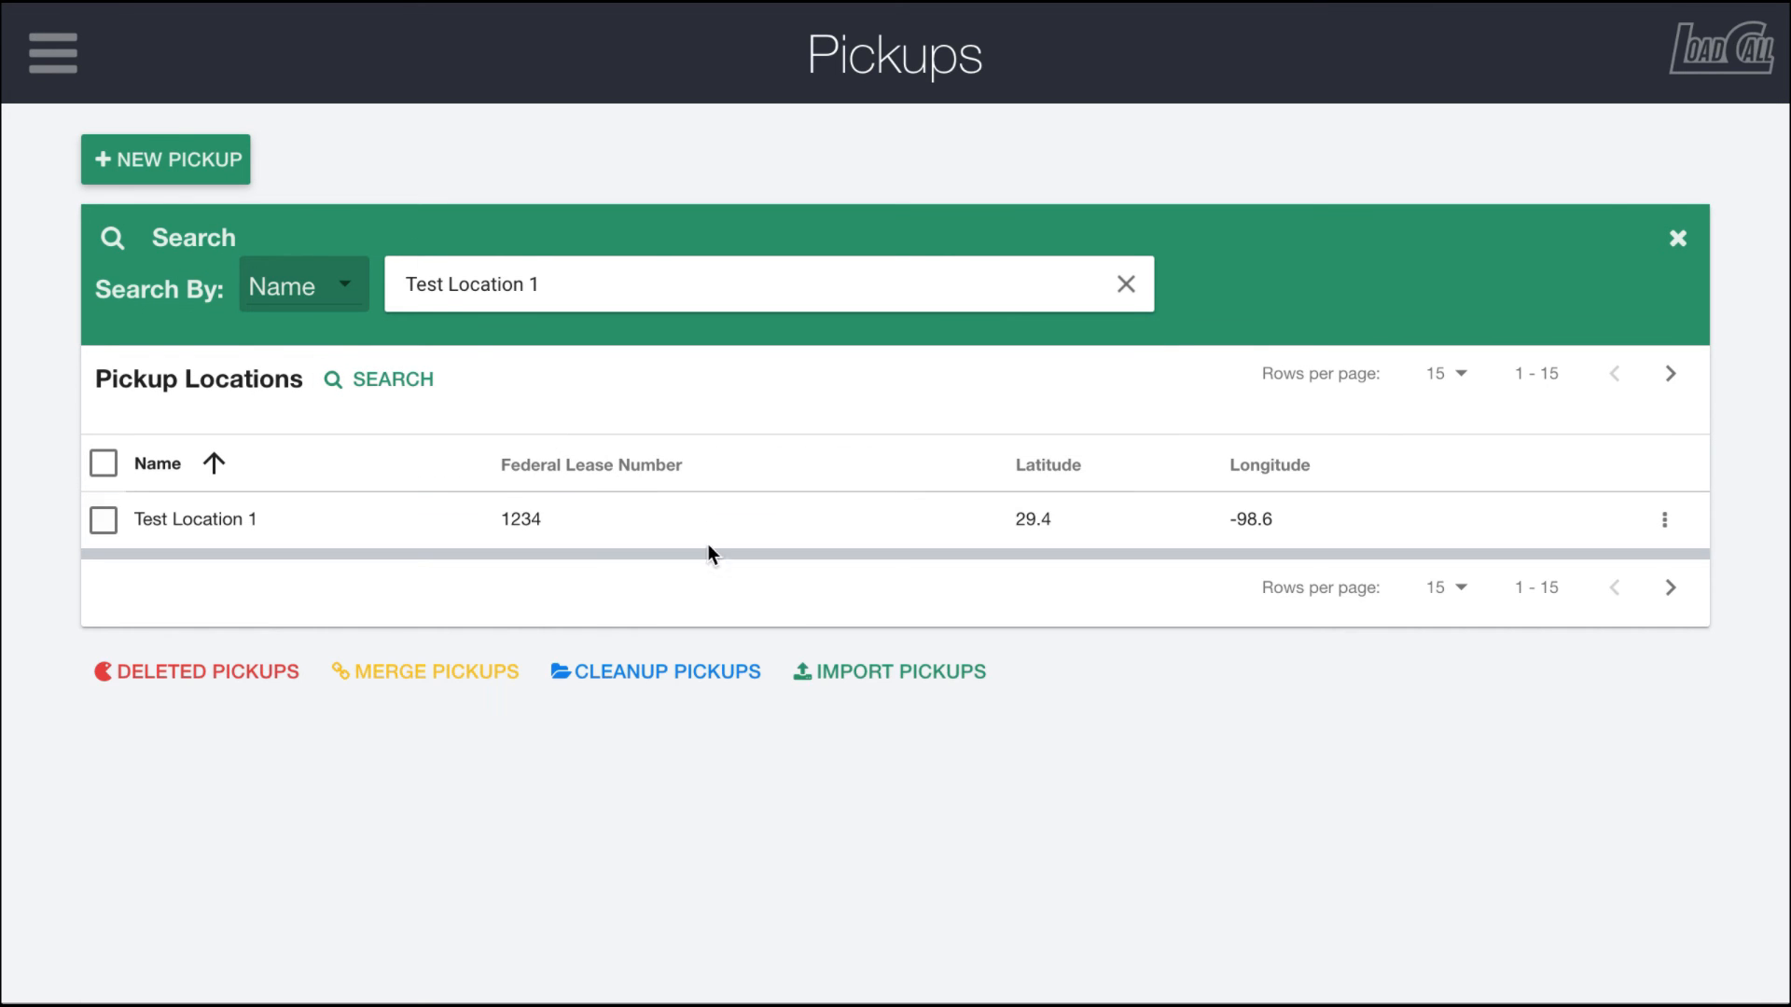
Step: View Test Location 1's details and its docks listing
left_click(1664, 520)
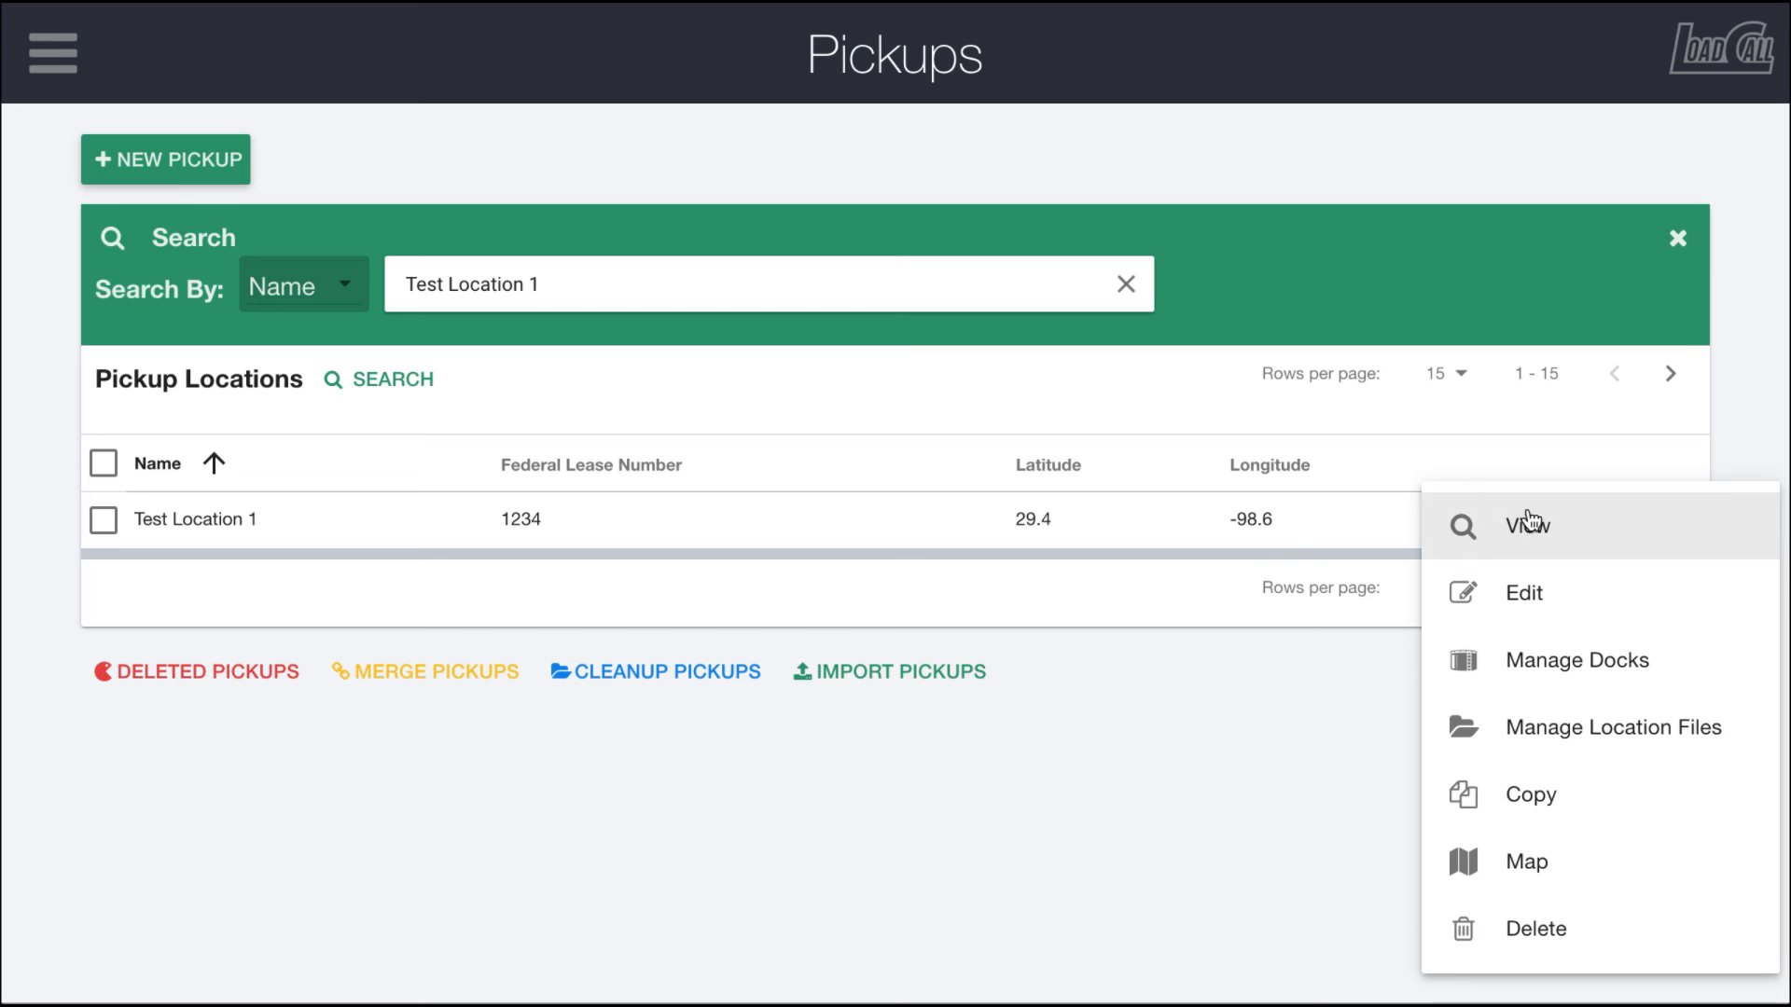
left_click(1527, 522)
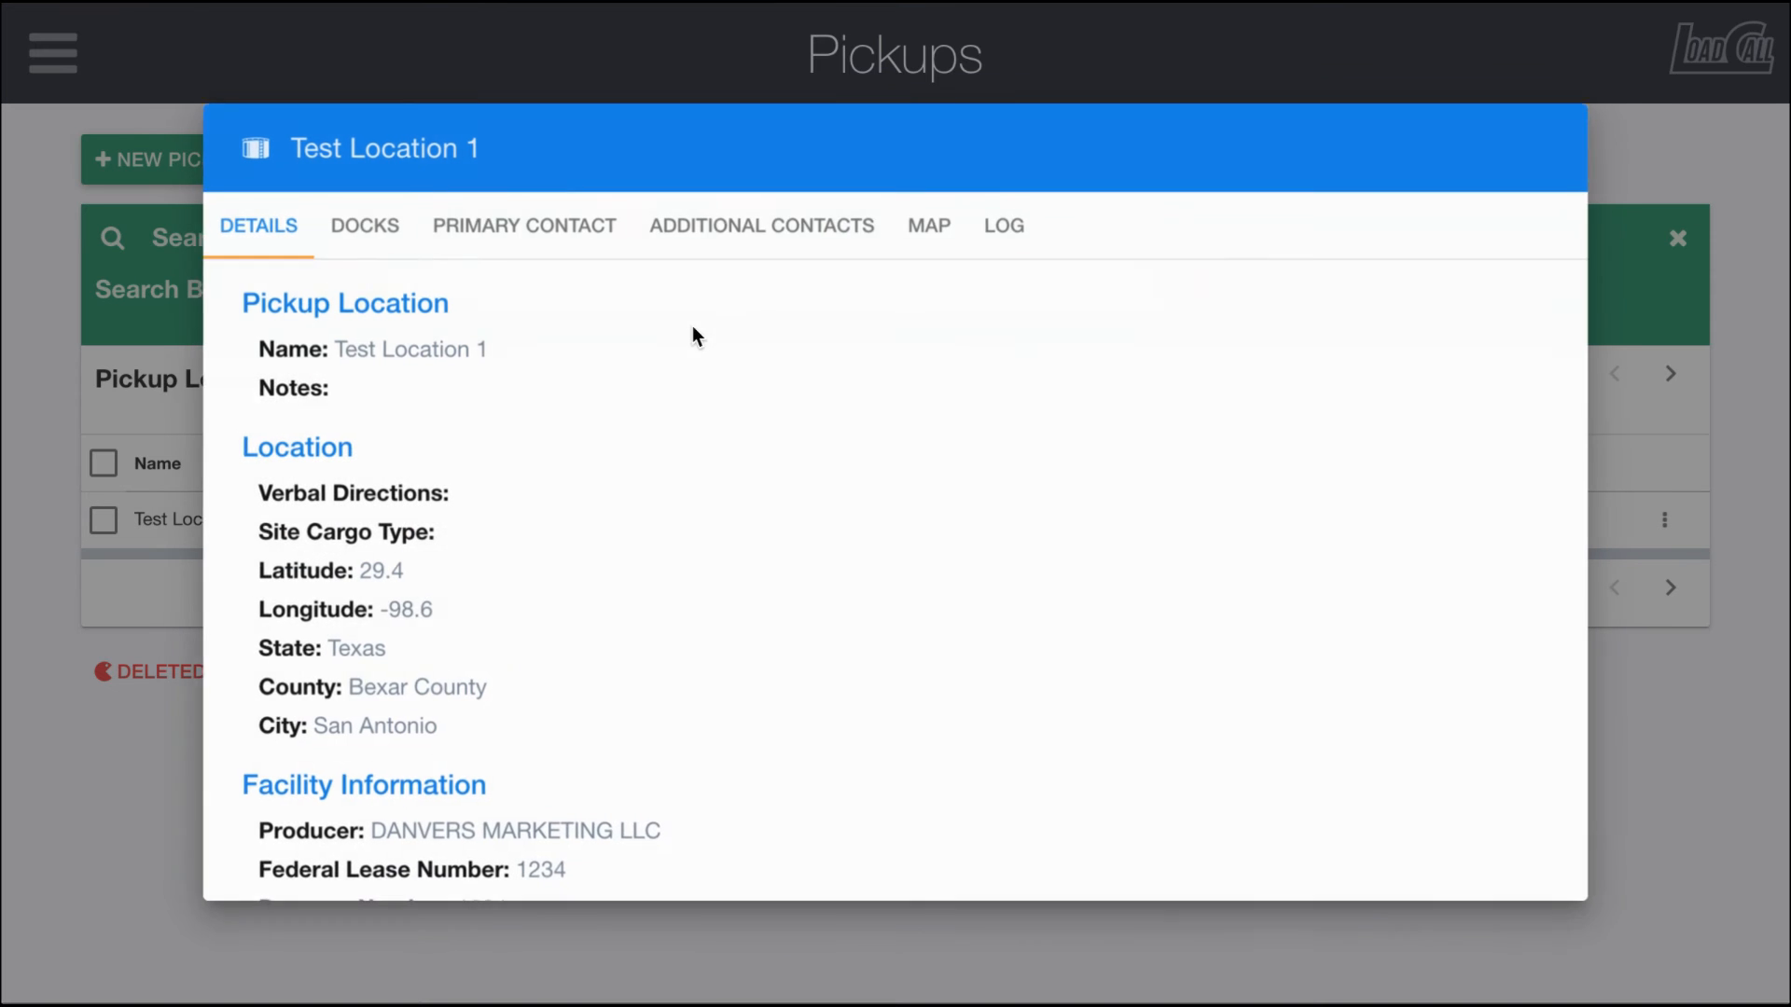
scroll(561, 394, "down", 5)
scroll(561, 395, "up", 5)
left_click(368, 227)
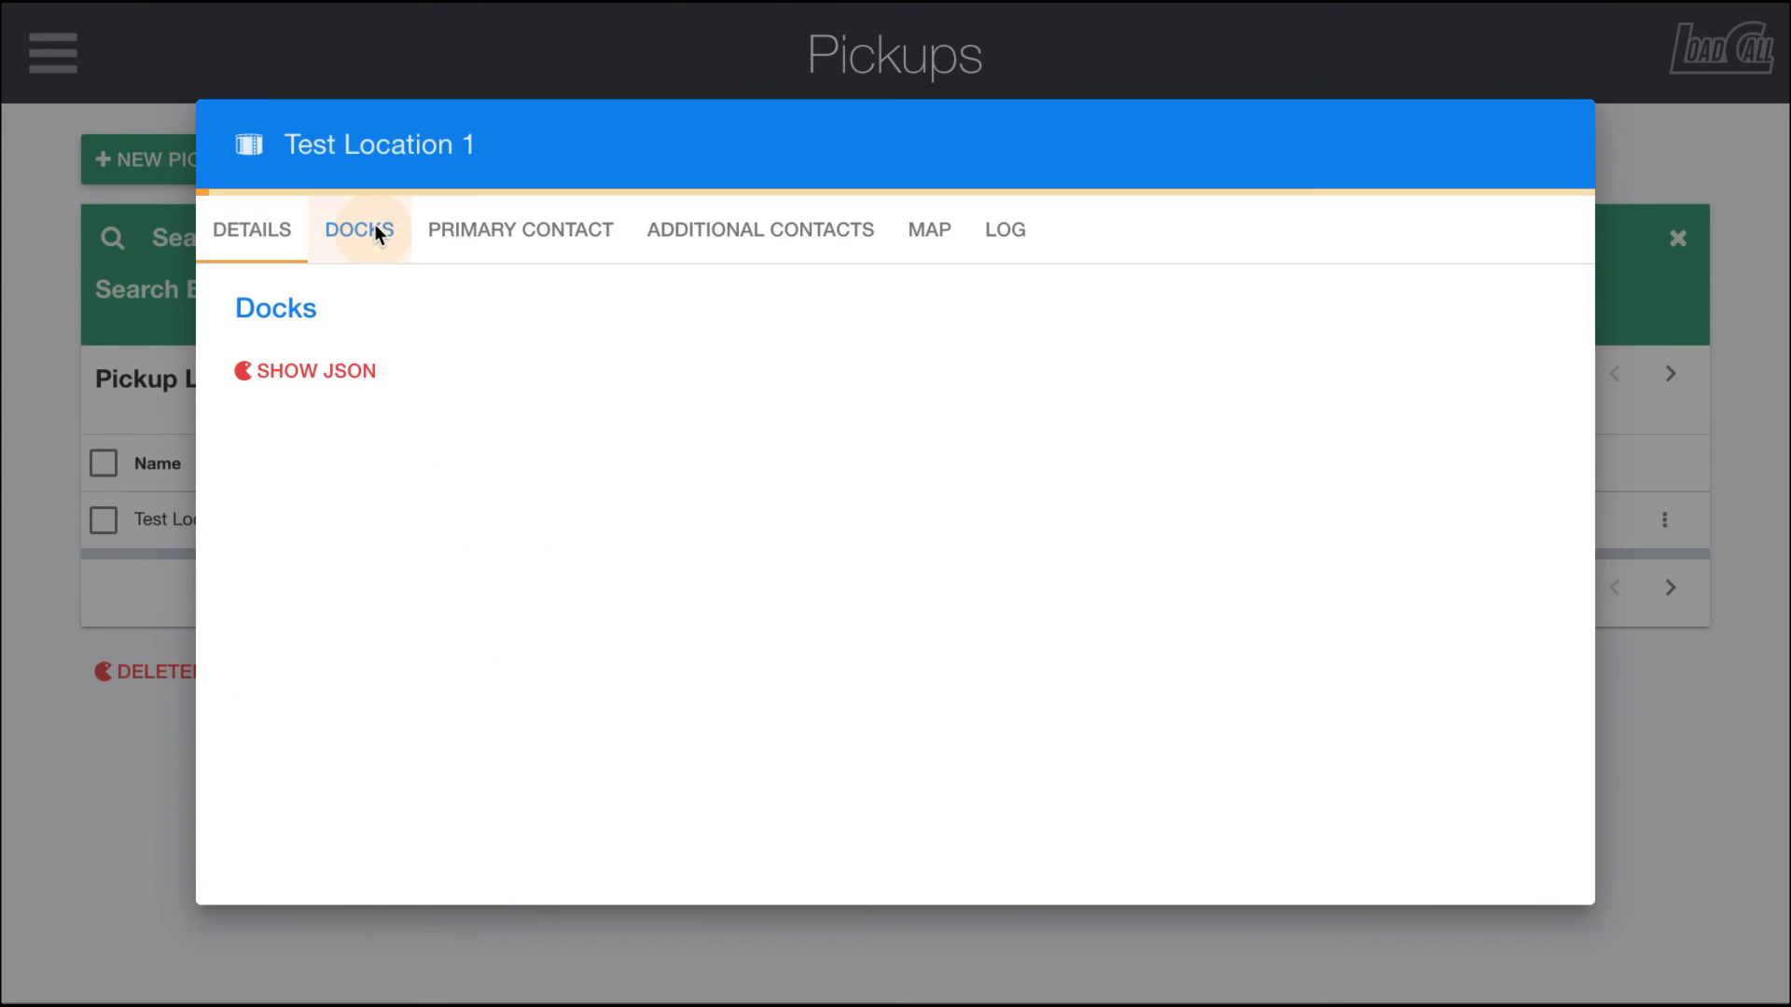
scroll(367, 478, "down", 2)
scroll(367, 479, "up", 2)
scroll(367, 479, "down", 2)
scroll(366, 478, "up", 2)
left_click(190, 401)
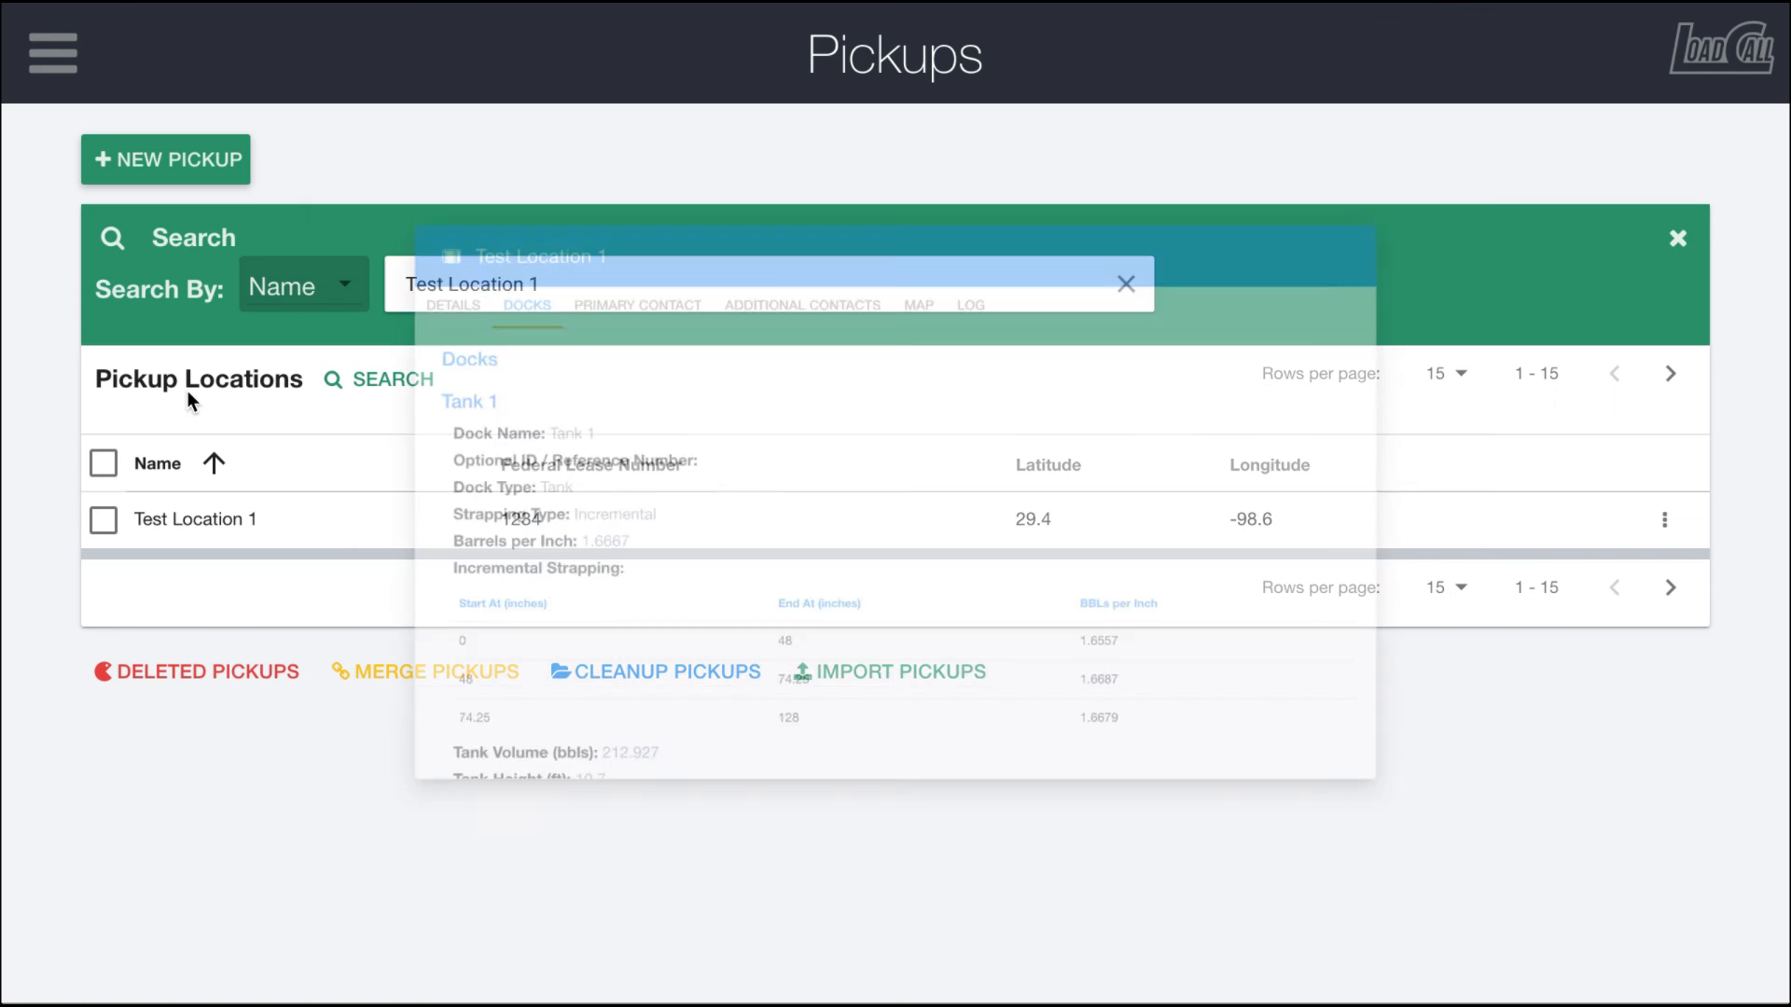
Step: Open Test Location 1's edit form to review it, then cancel without changes
left_click(1664, 519)
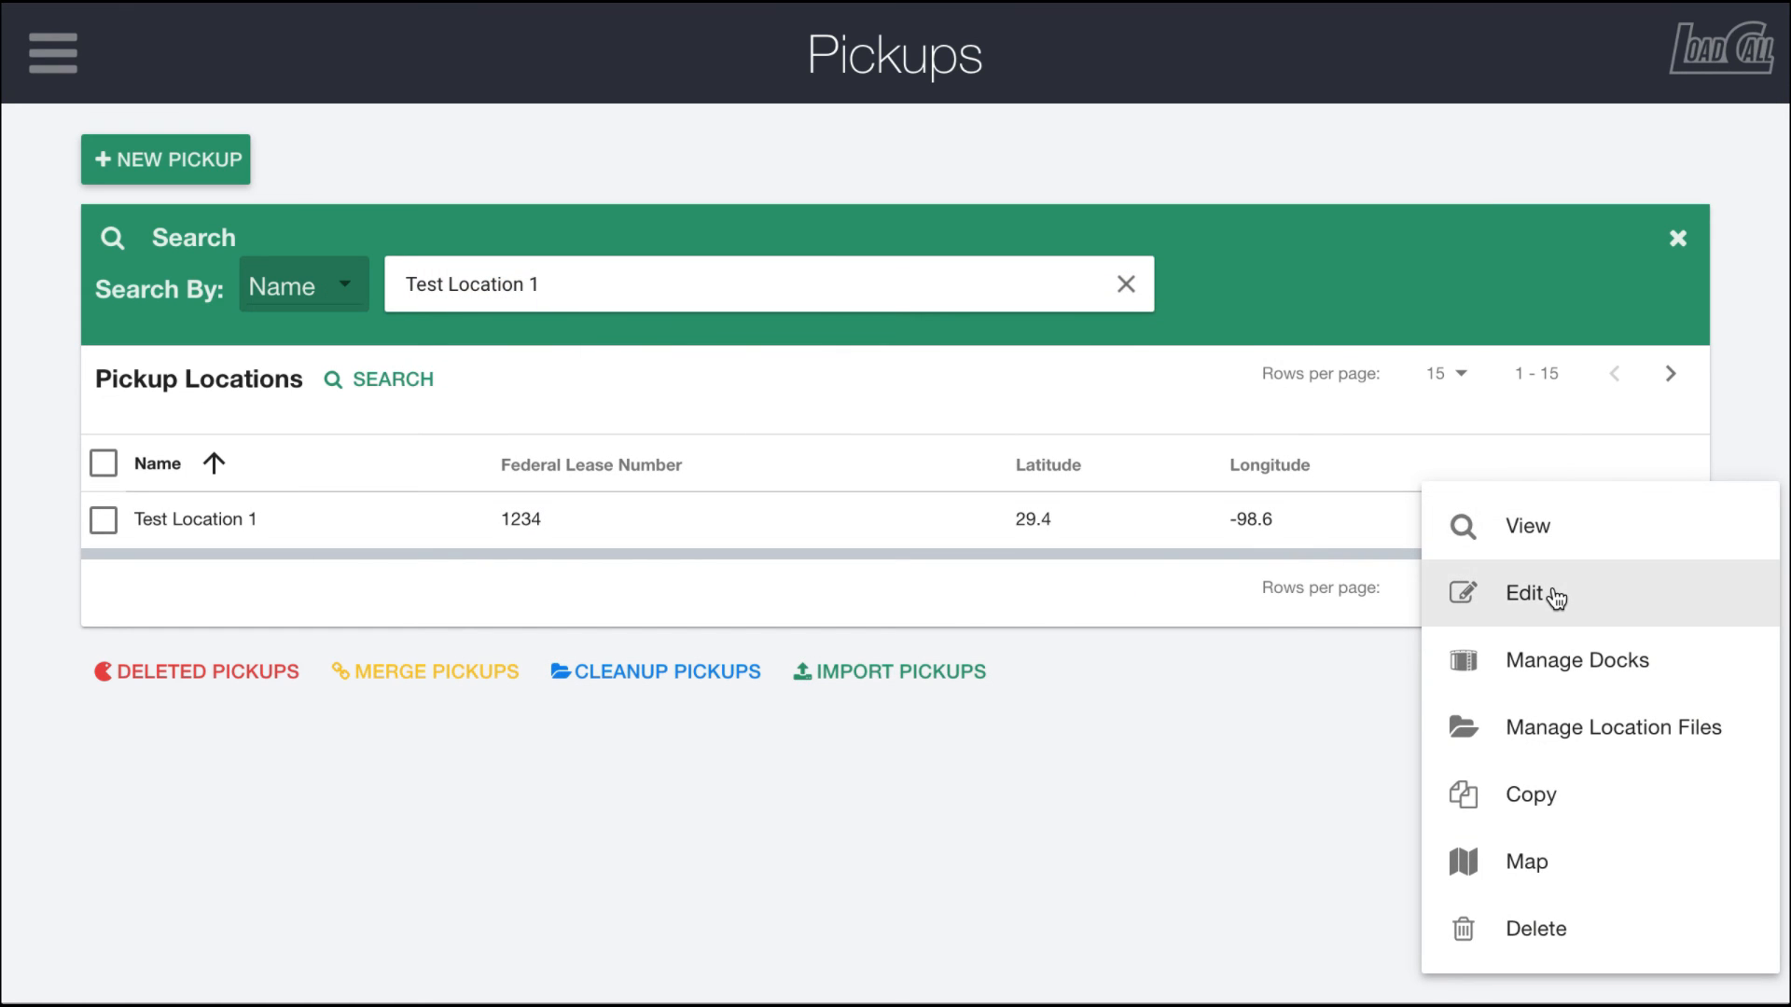
left_click(1548, 595)
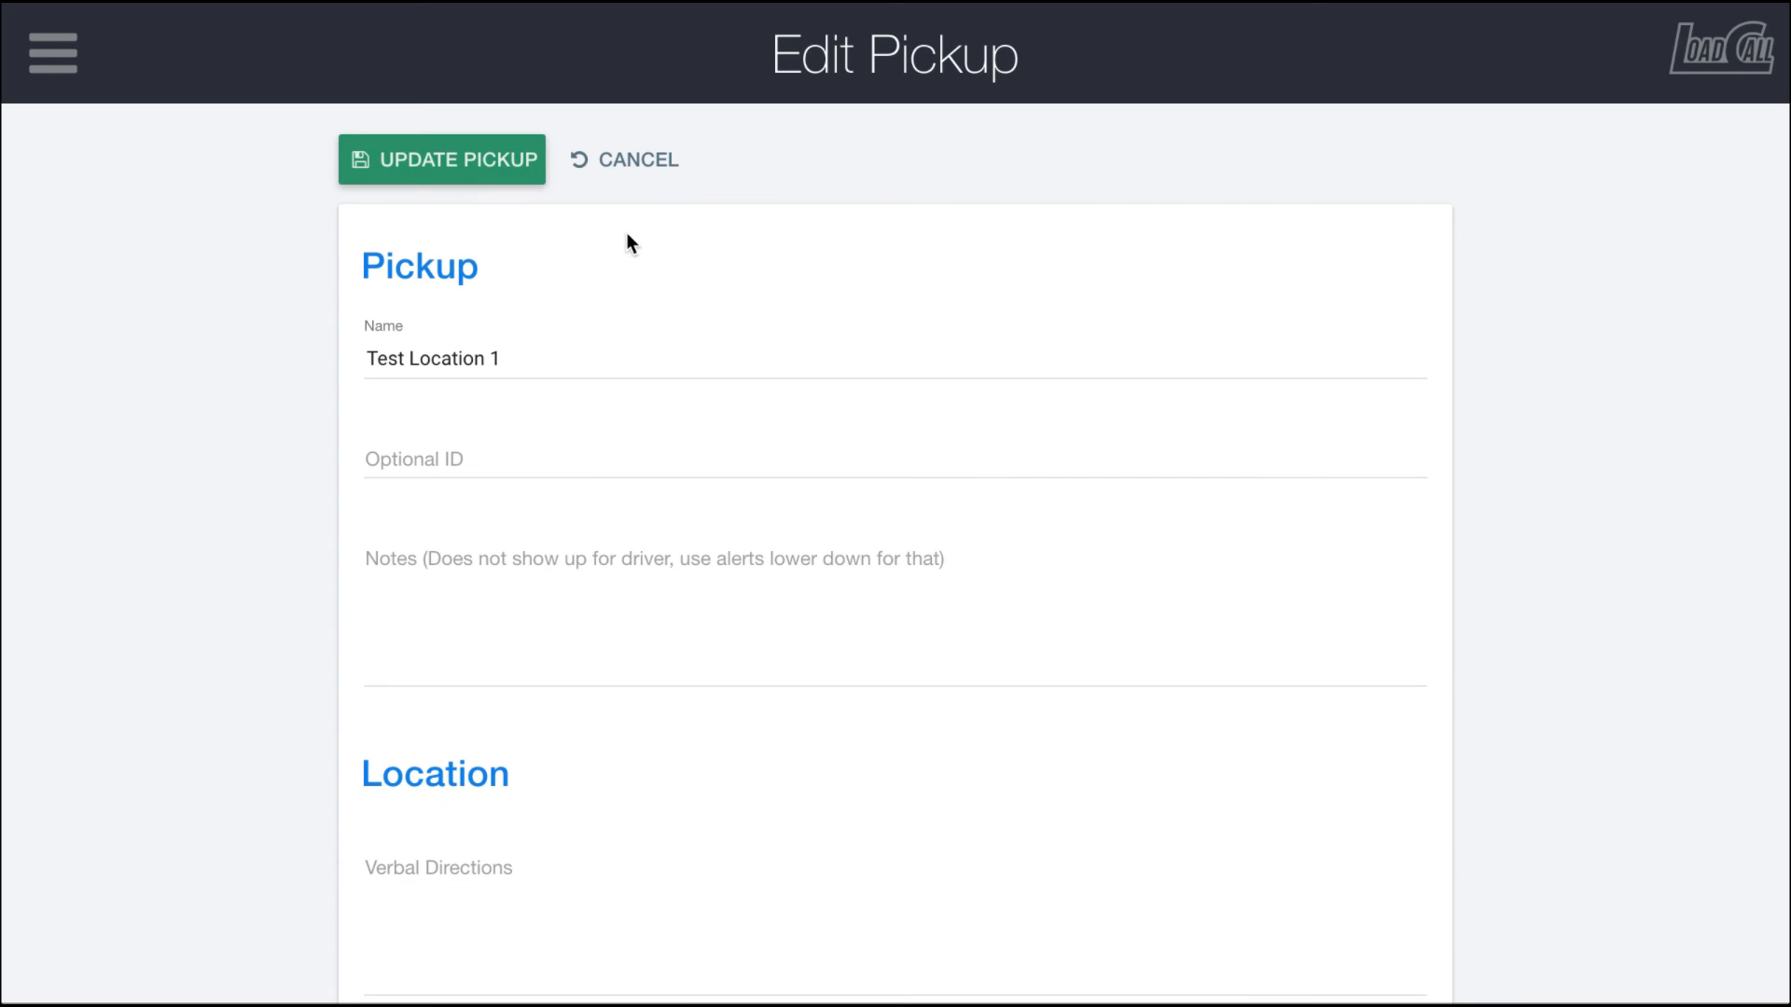
scroll(657, 411, "down", 8)
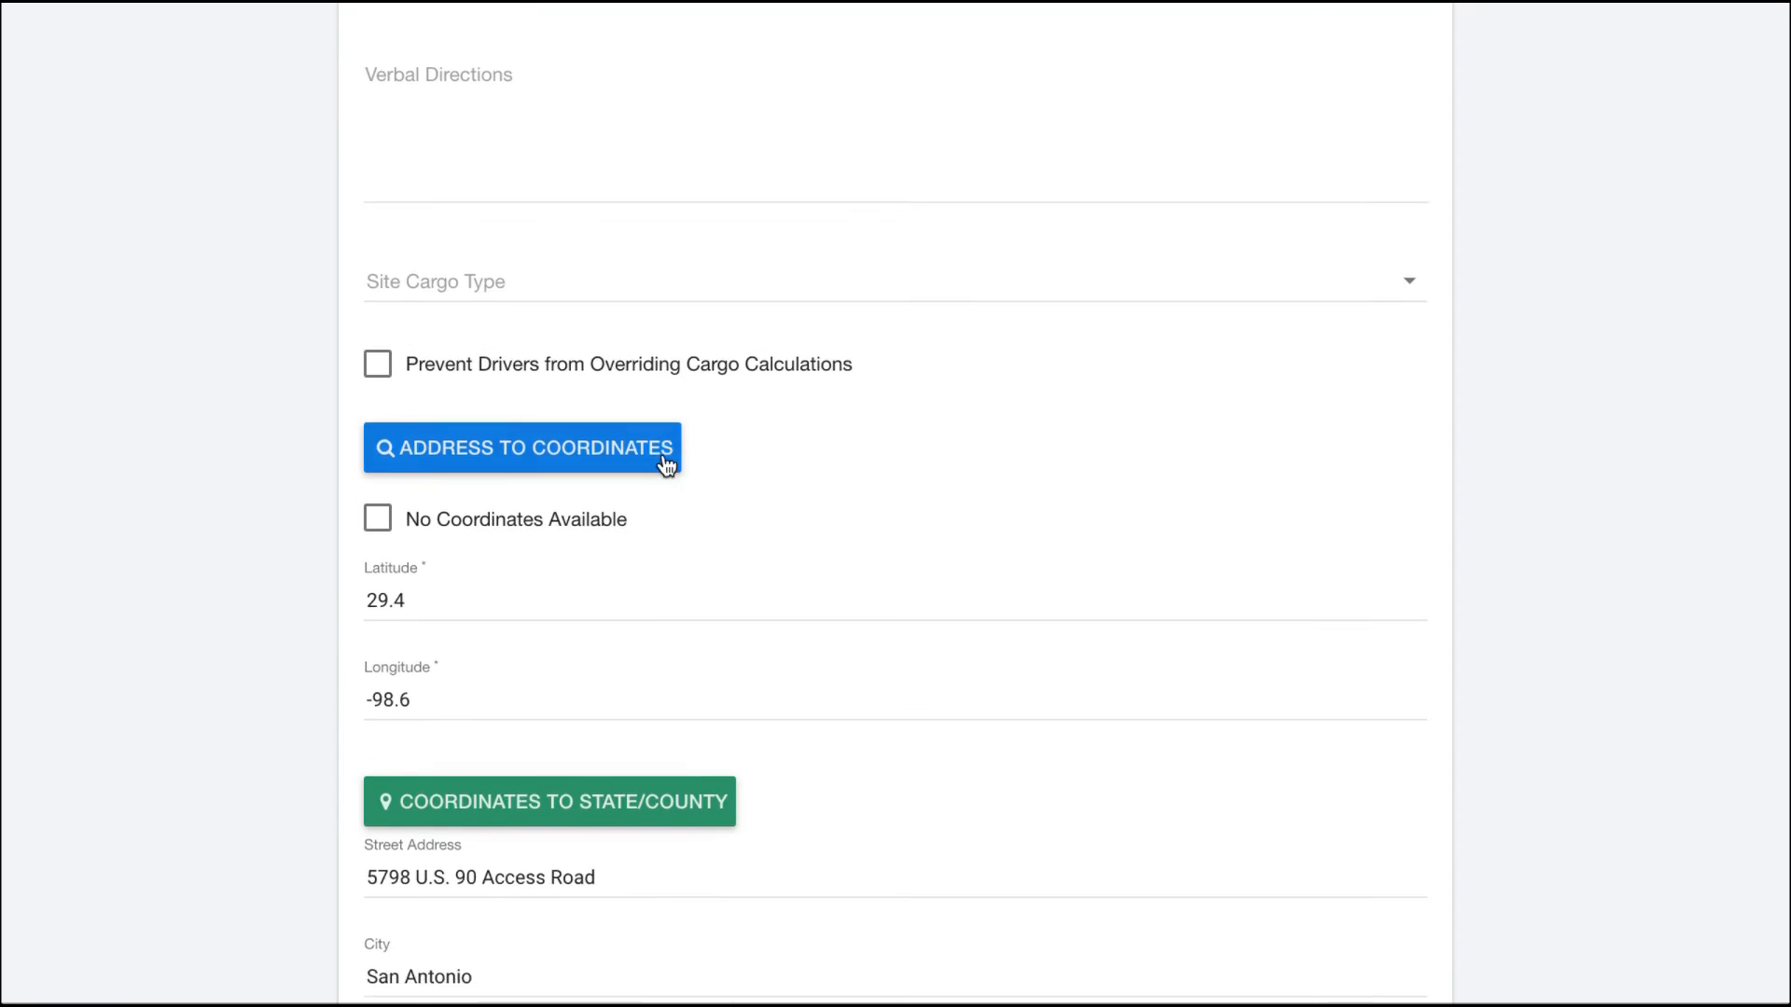
scroll(666, 465, "up", 8)
left_click(612, 173)
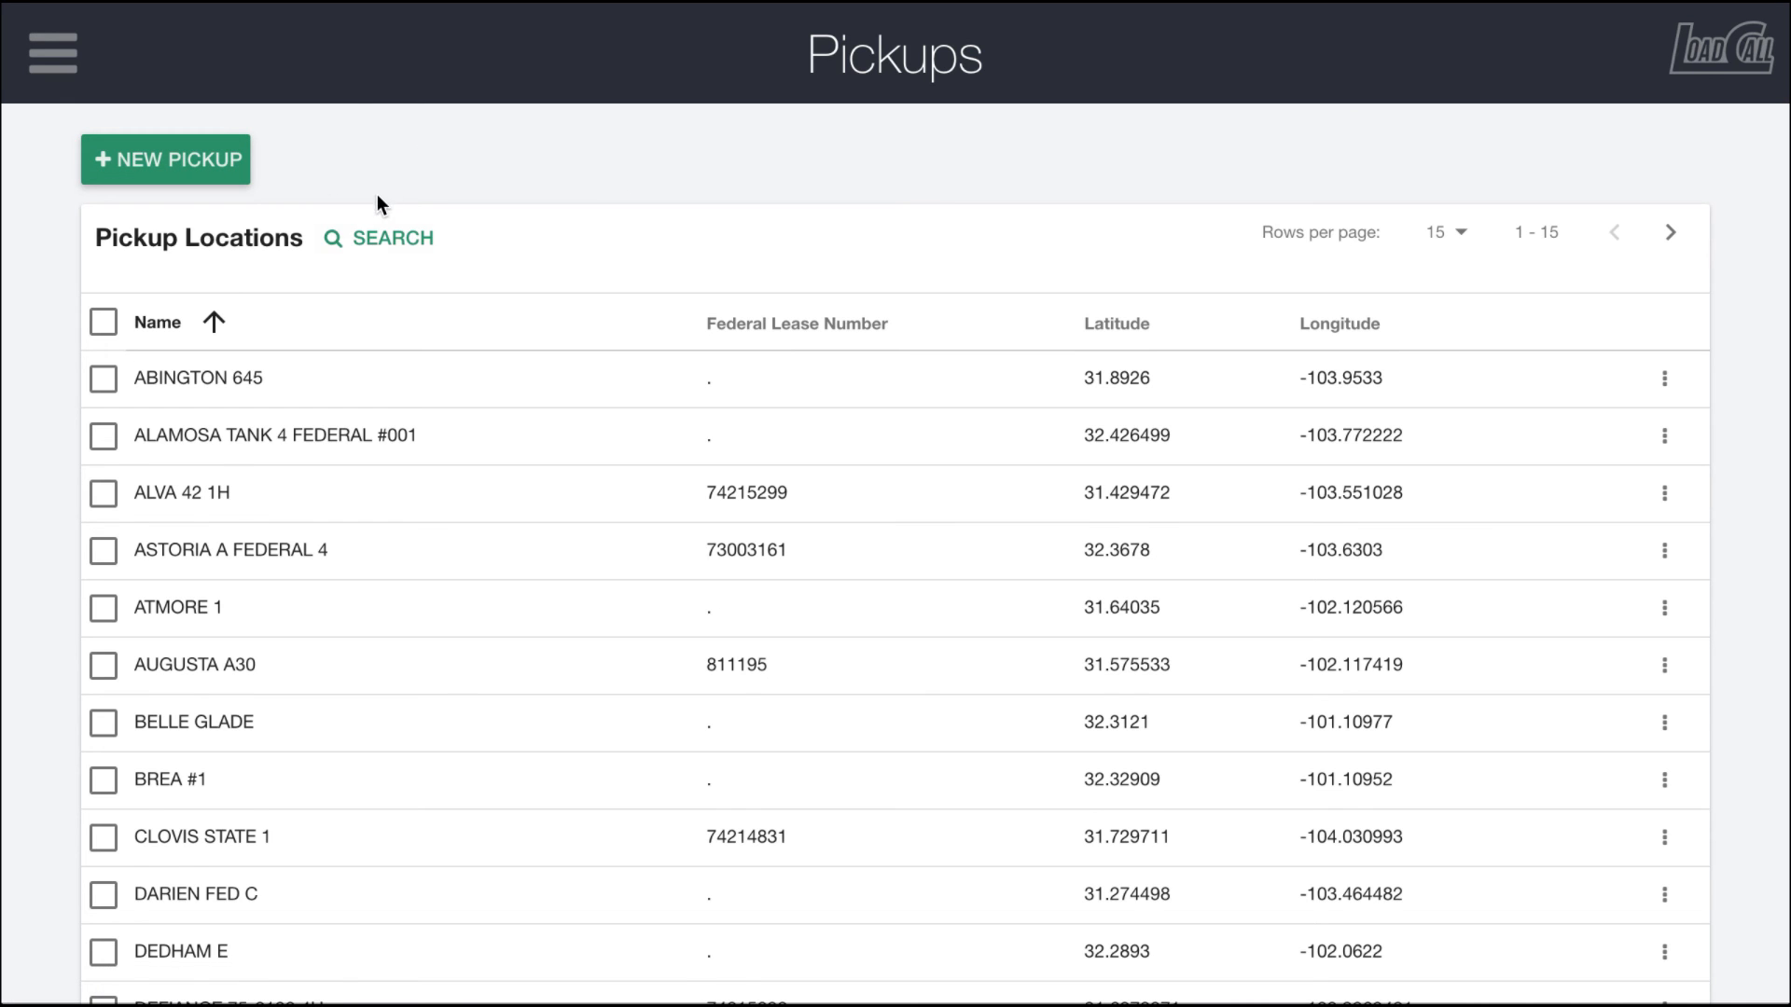
Step: Search for Test Location 1 again and open its location files page
left_click(383, 238)
left_click(312, 282)
left_click(378, 283)
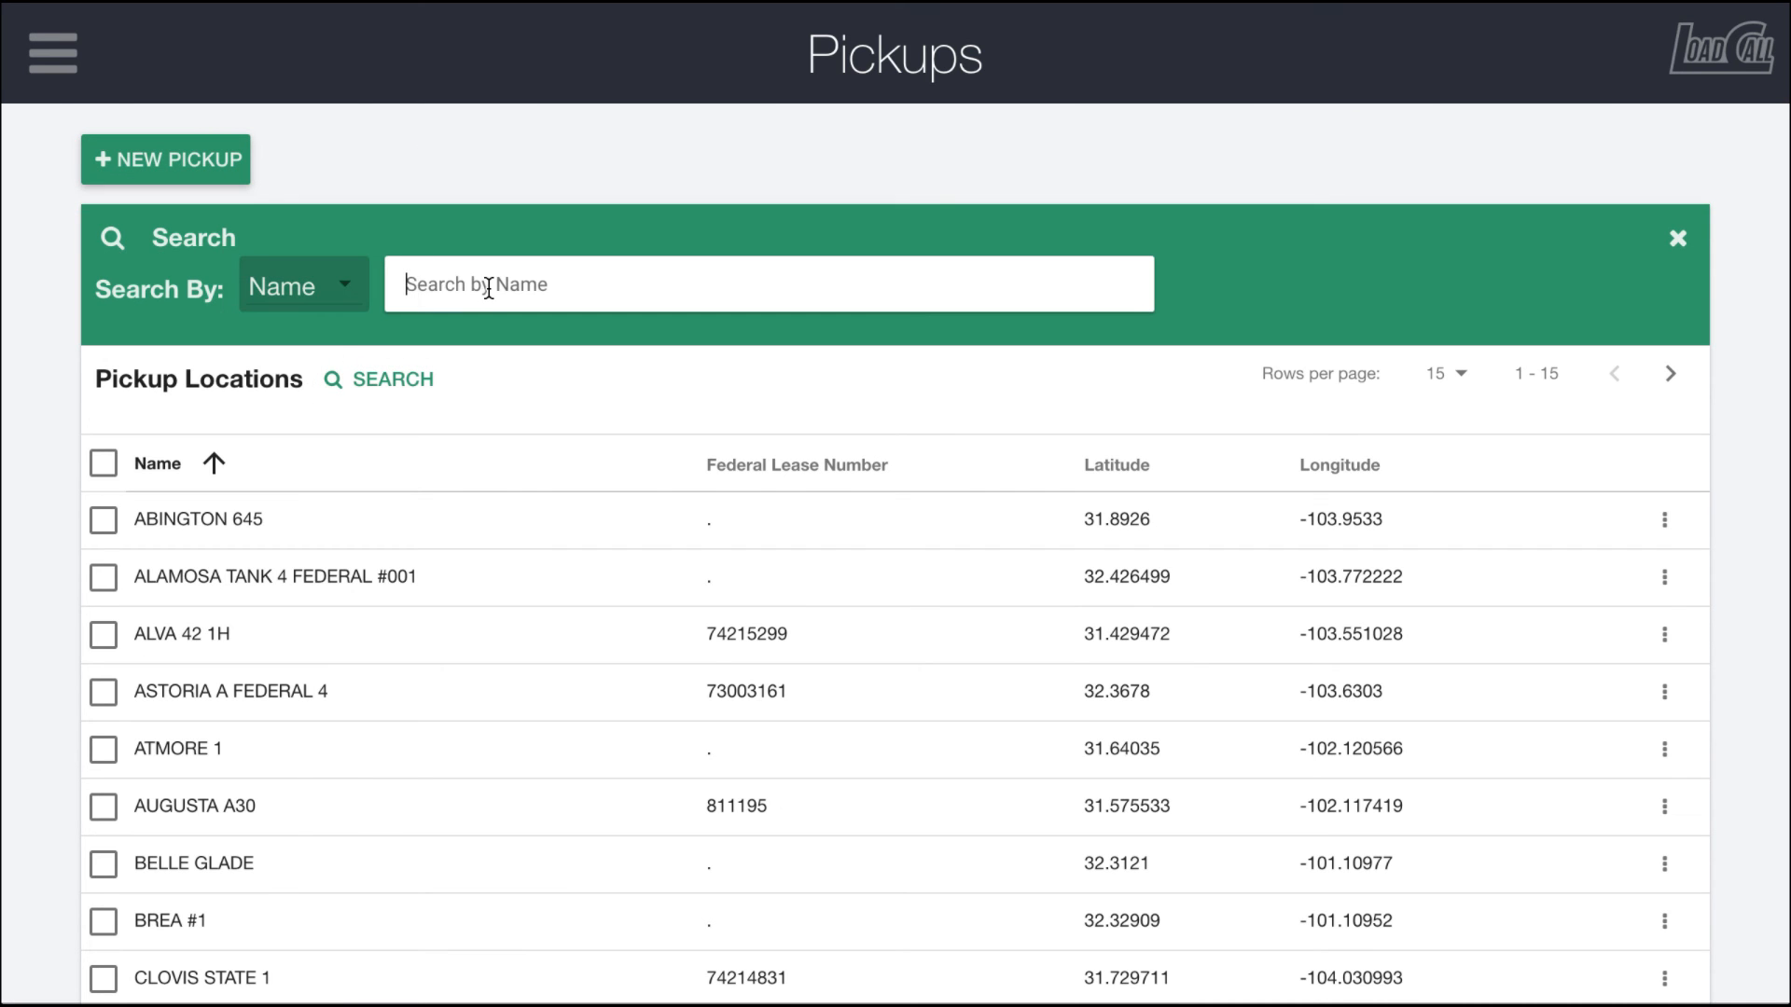
type("test")
left_click(472, 408)
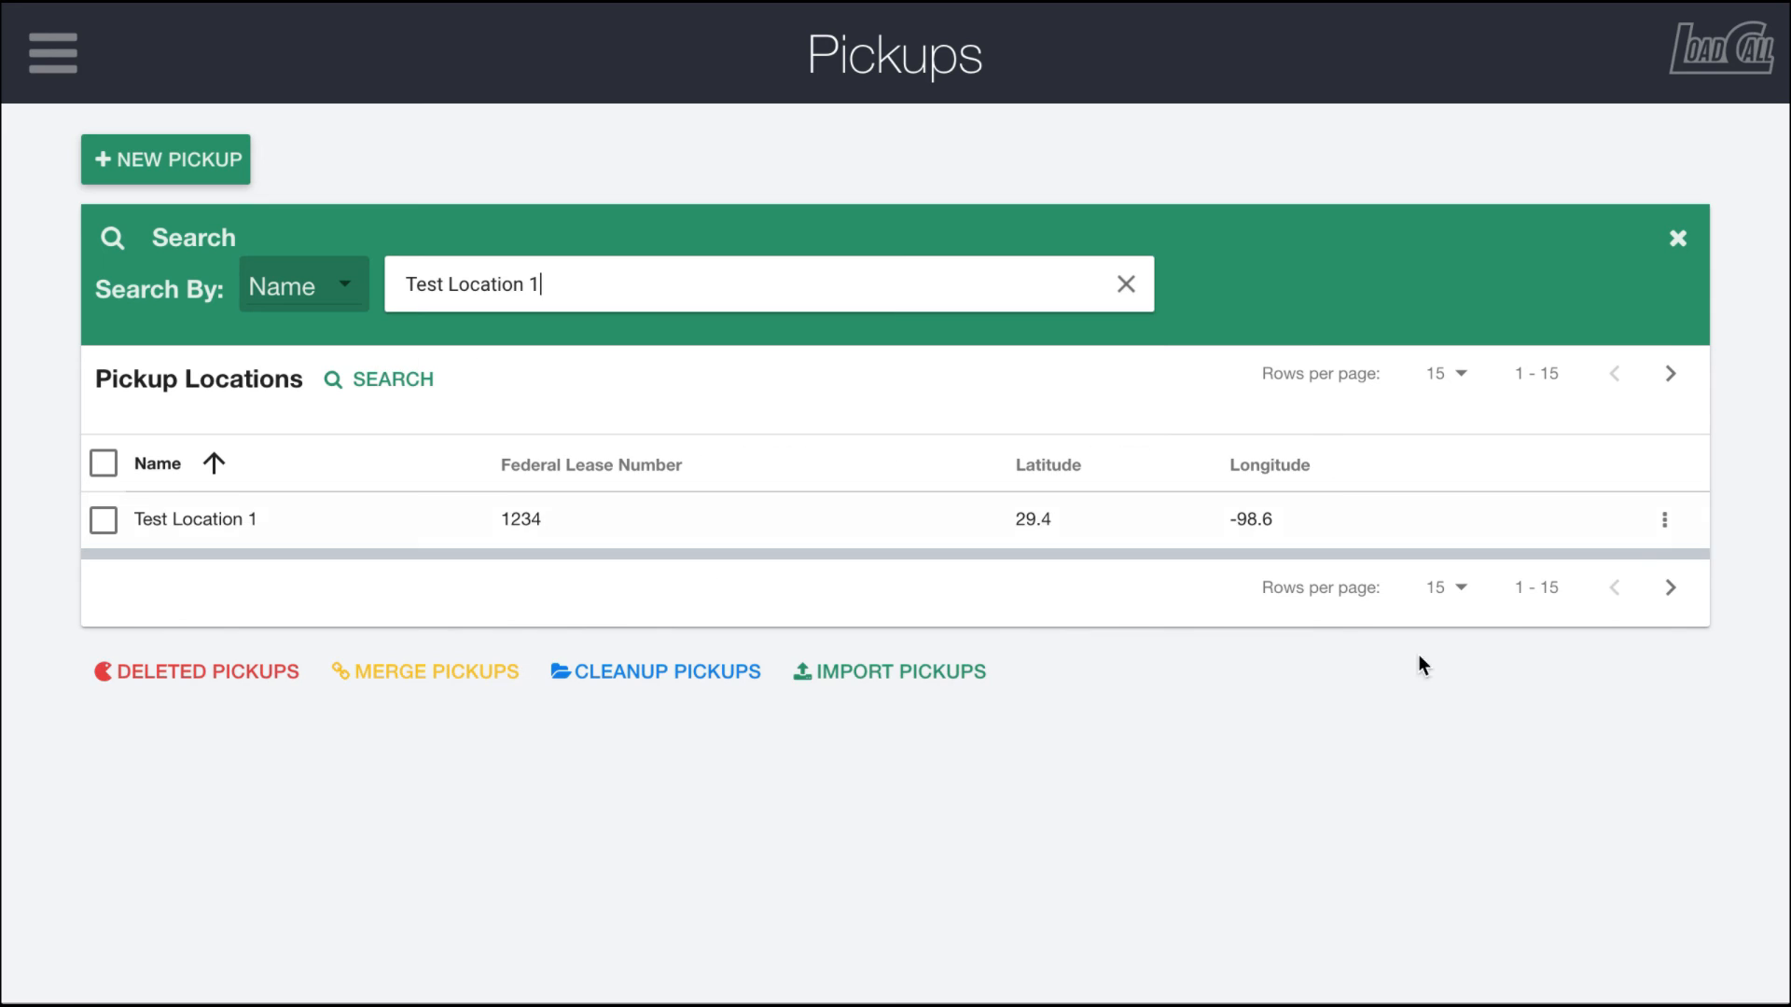
left_click(1647, 539)
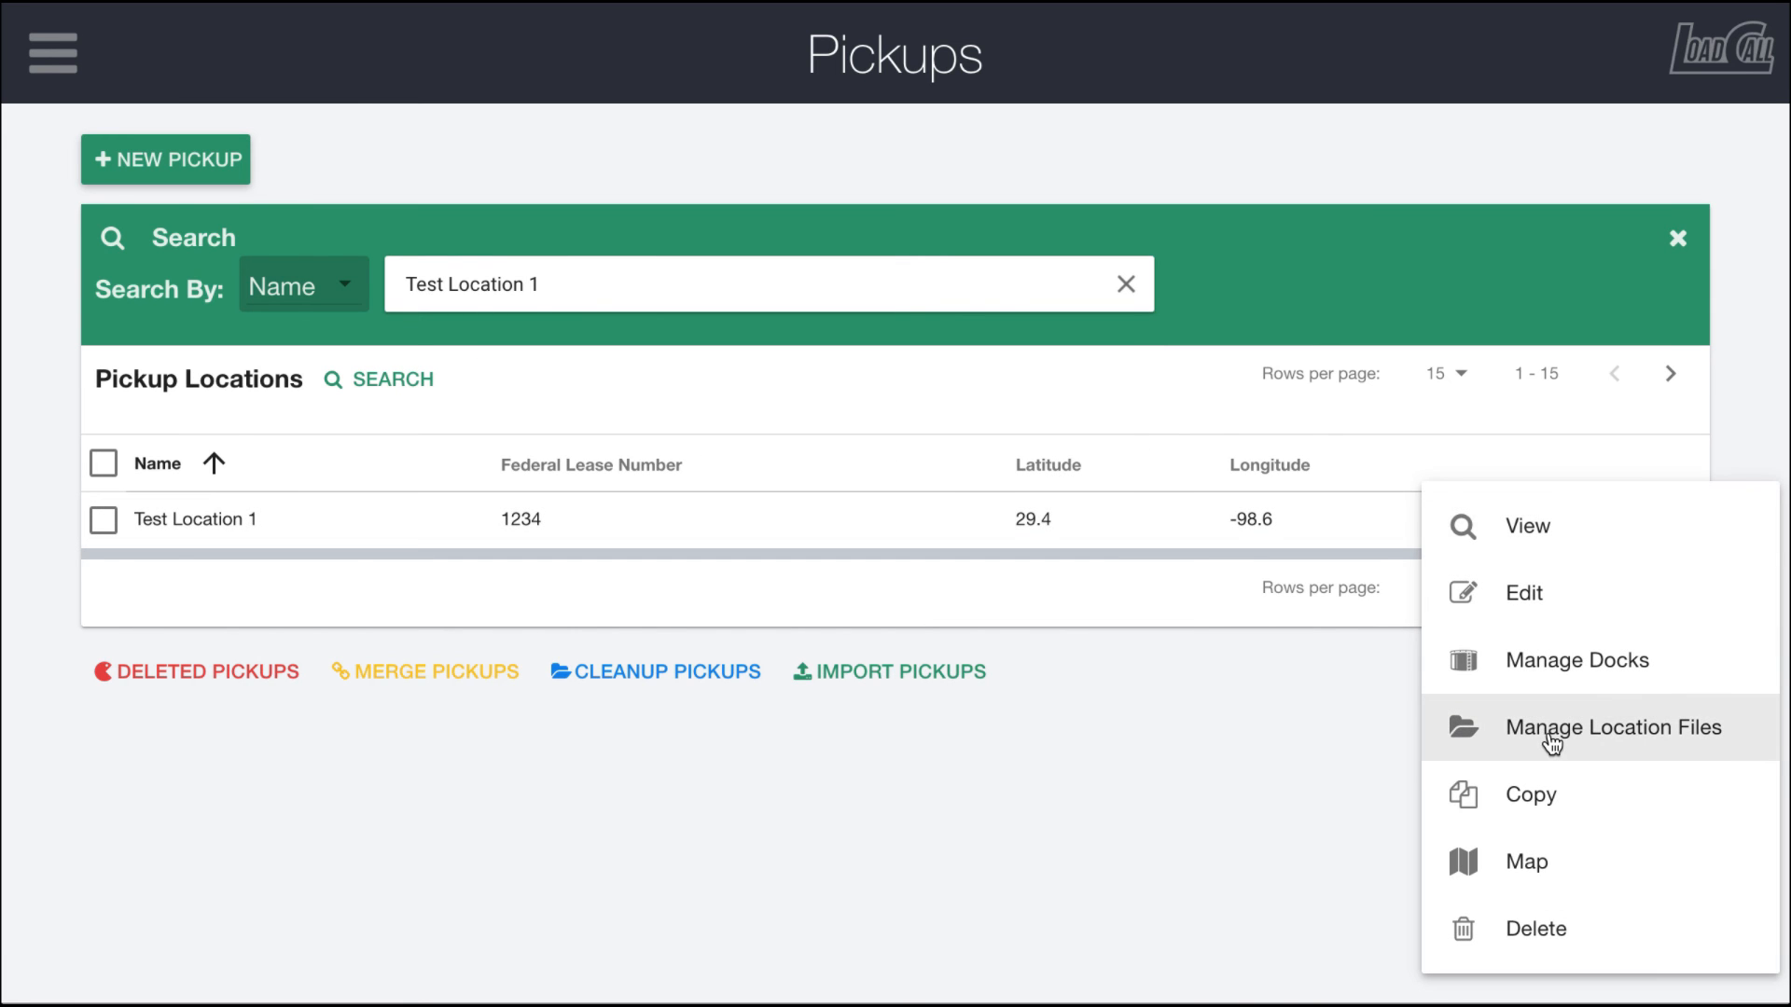
left_click(1561, 737)
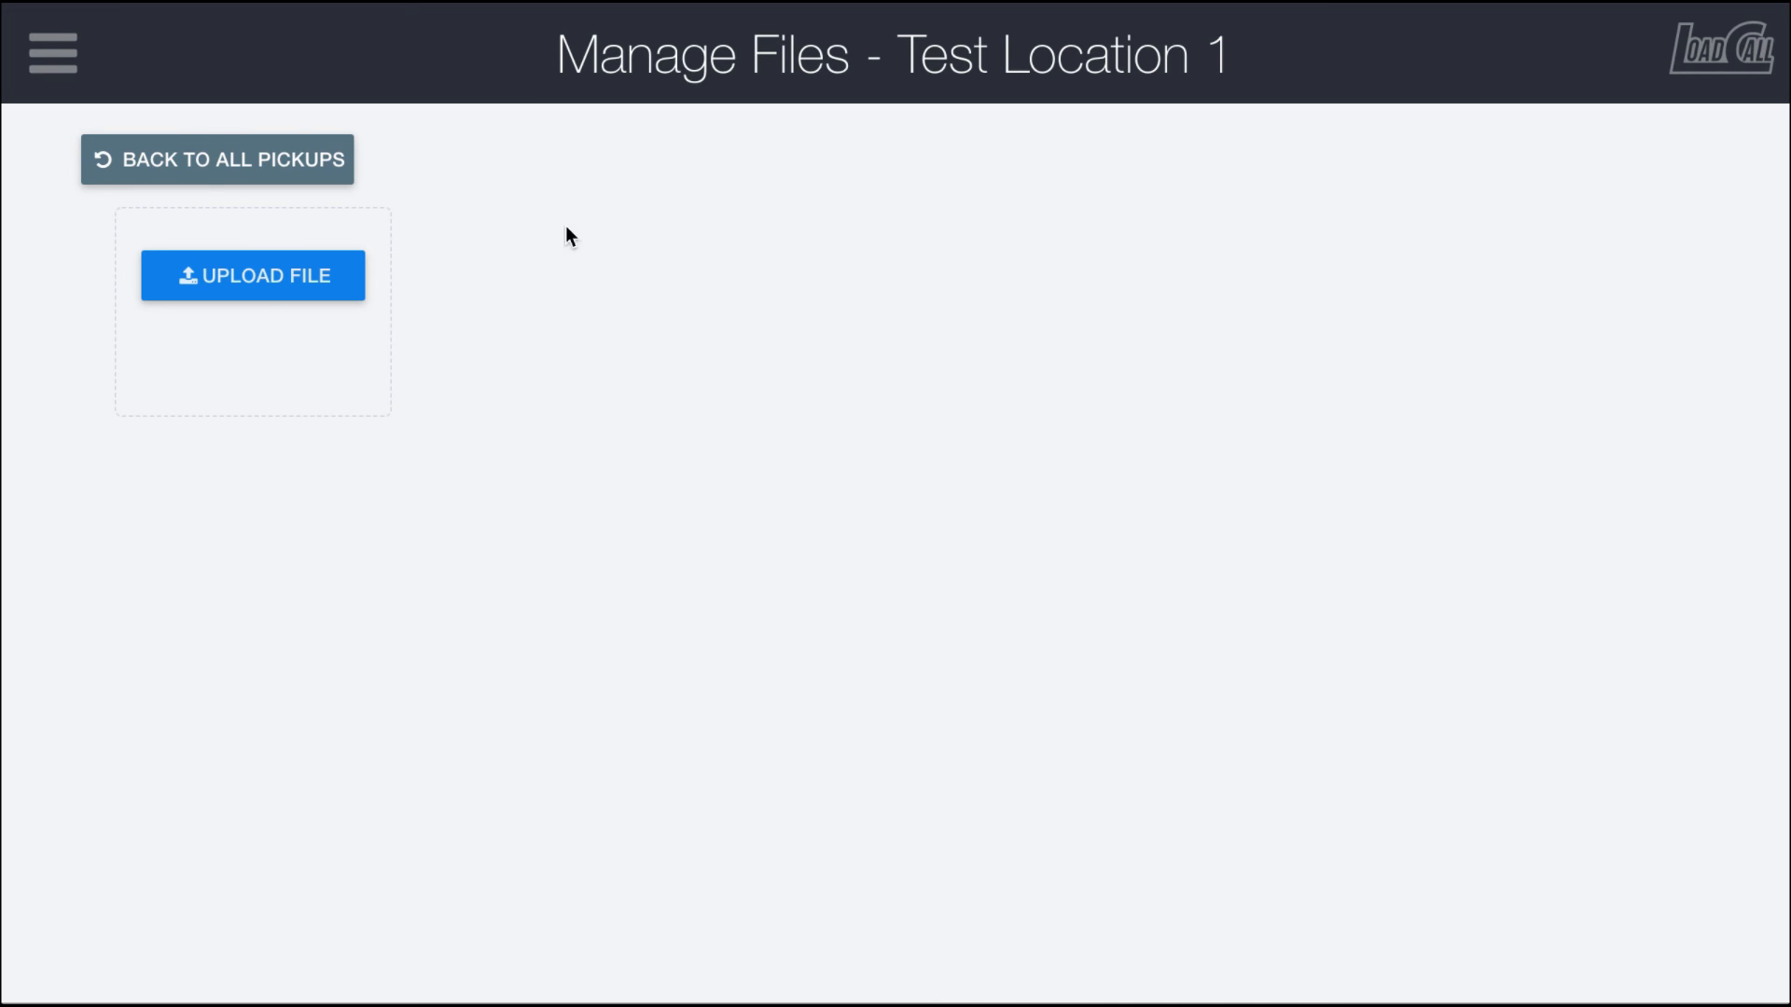
Step: Go back to all pickups and review the docks of ABINGTON 645
left_click(209, 167)
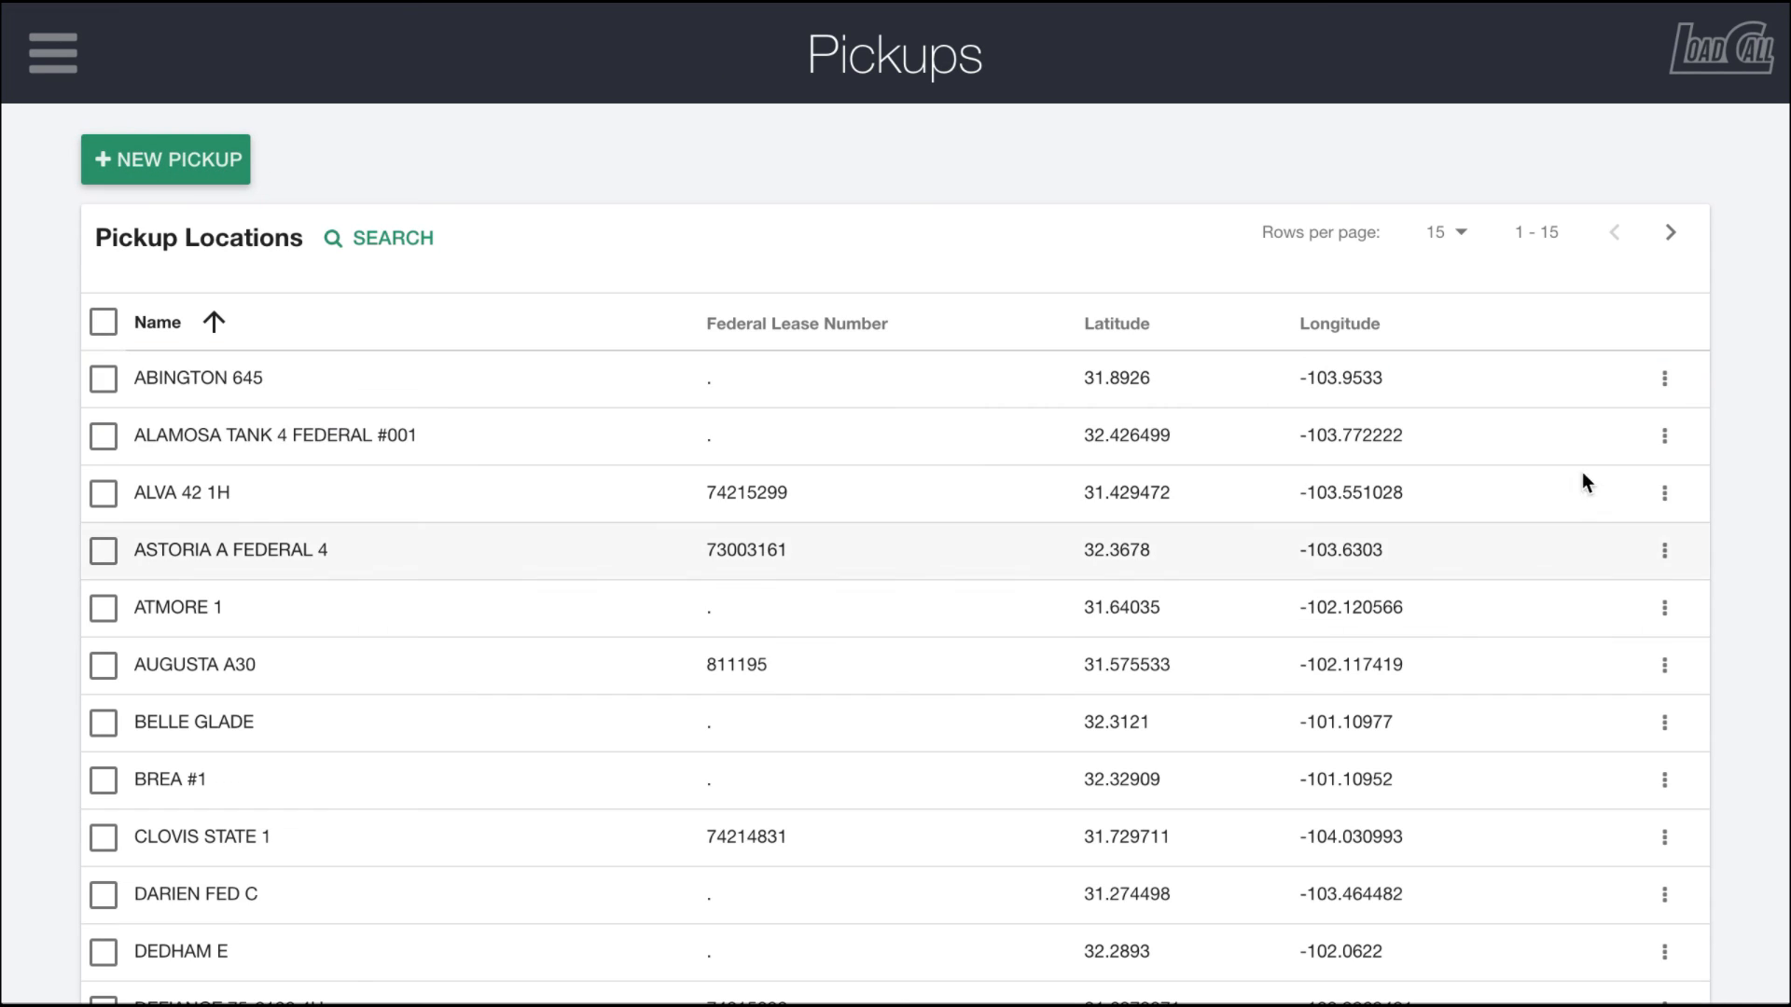
left_click(1661, 399)
left_click(724, 200)
left_click(1666, 379)
left_click(1495, 404)
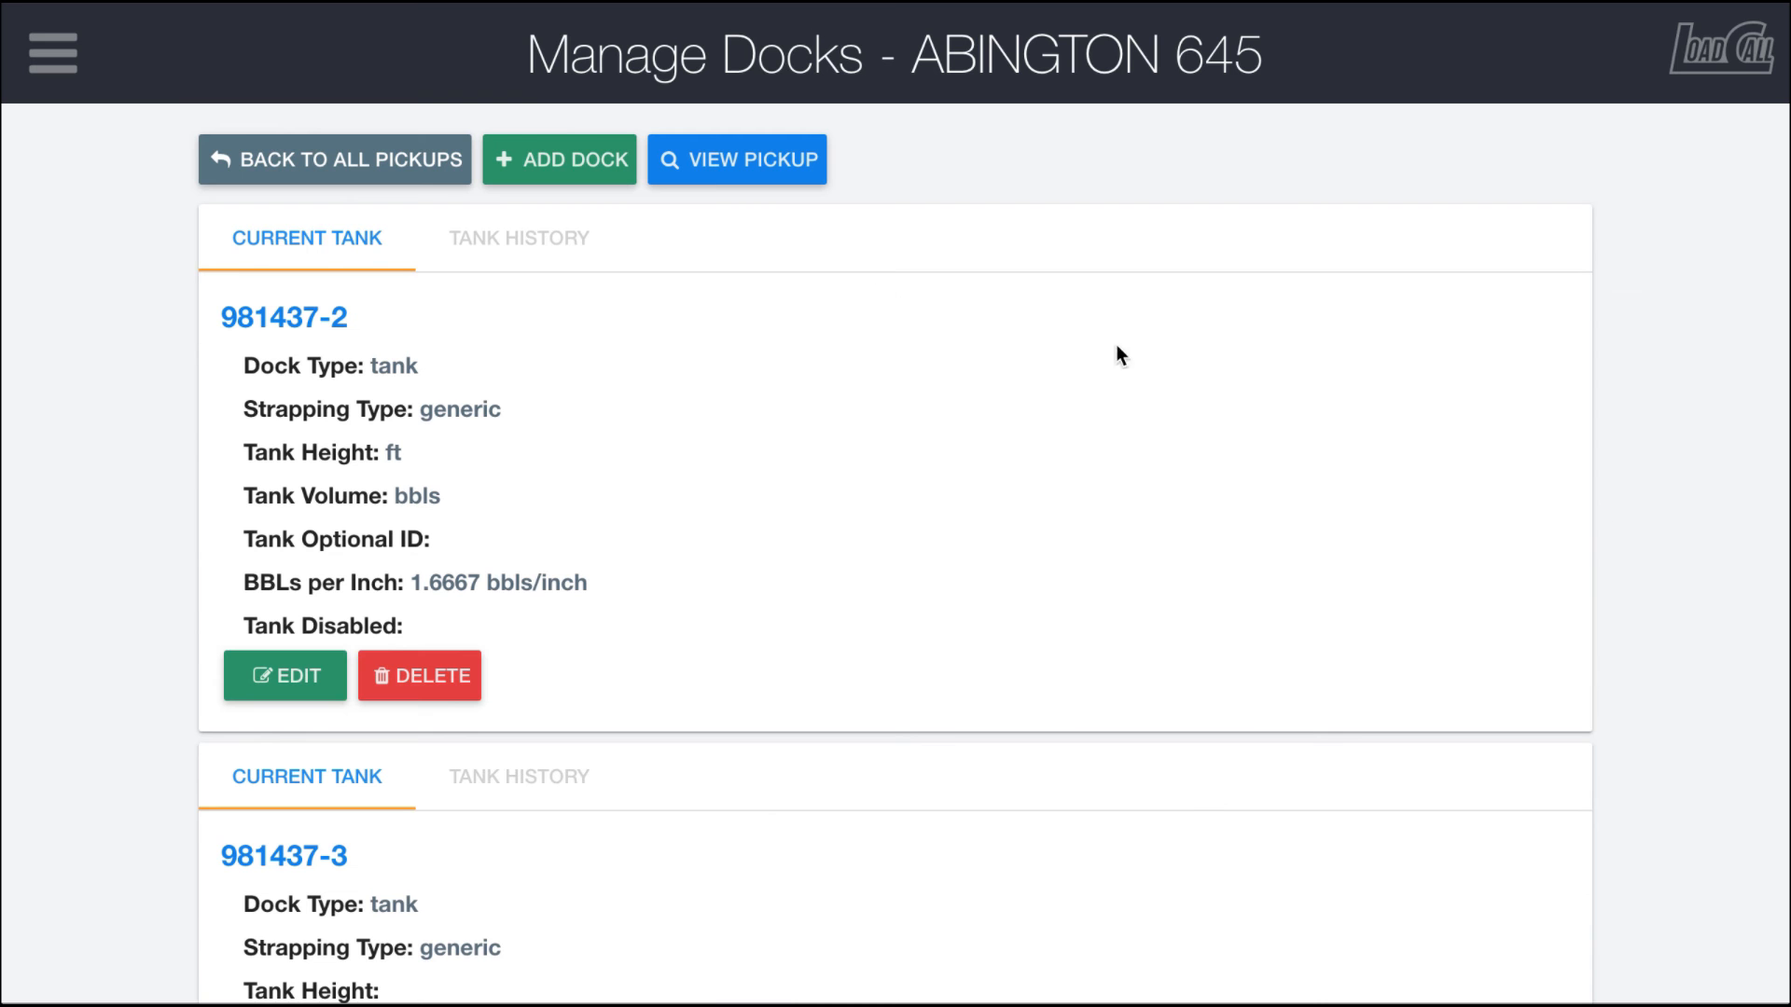
scroll(715, 455, "down", 9)
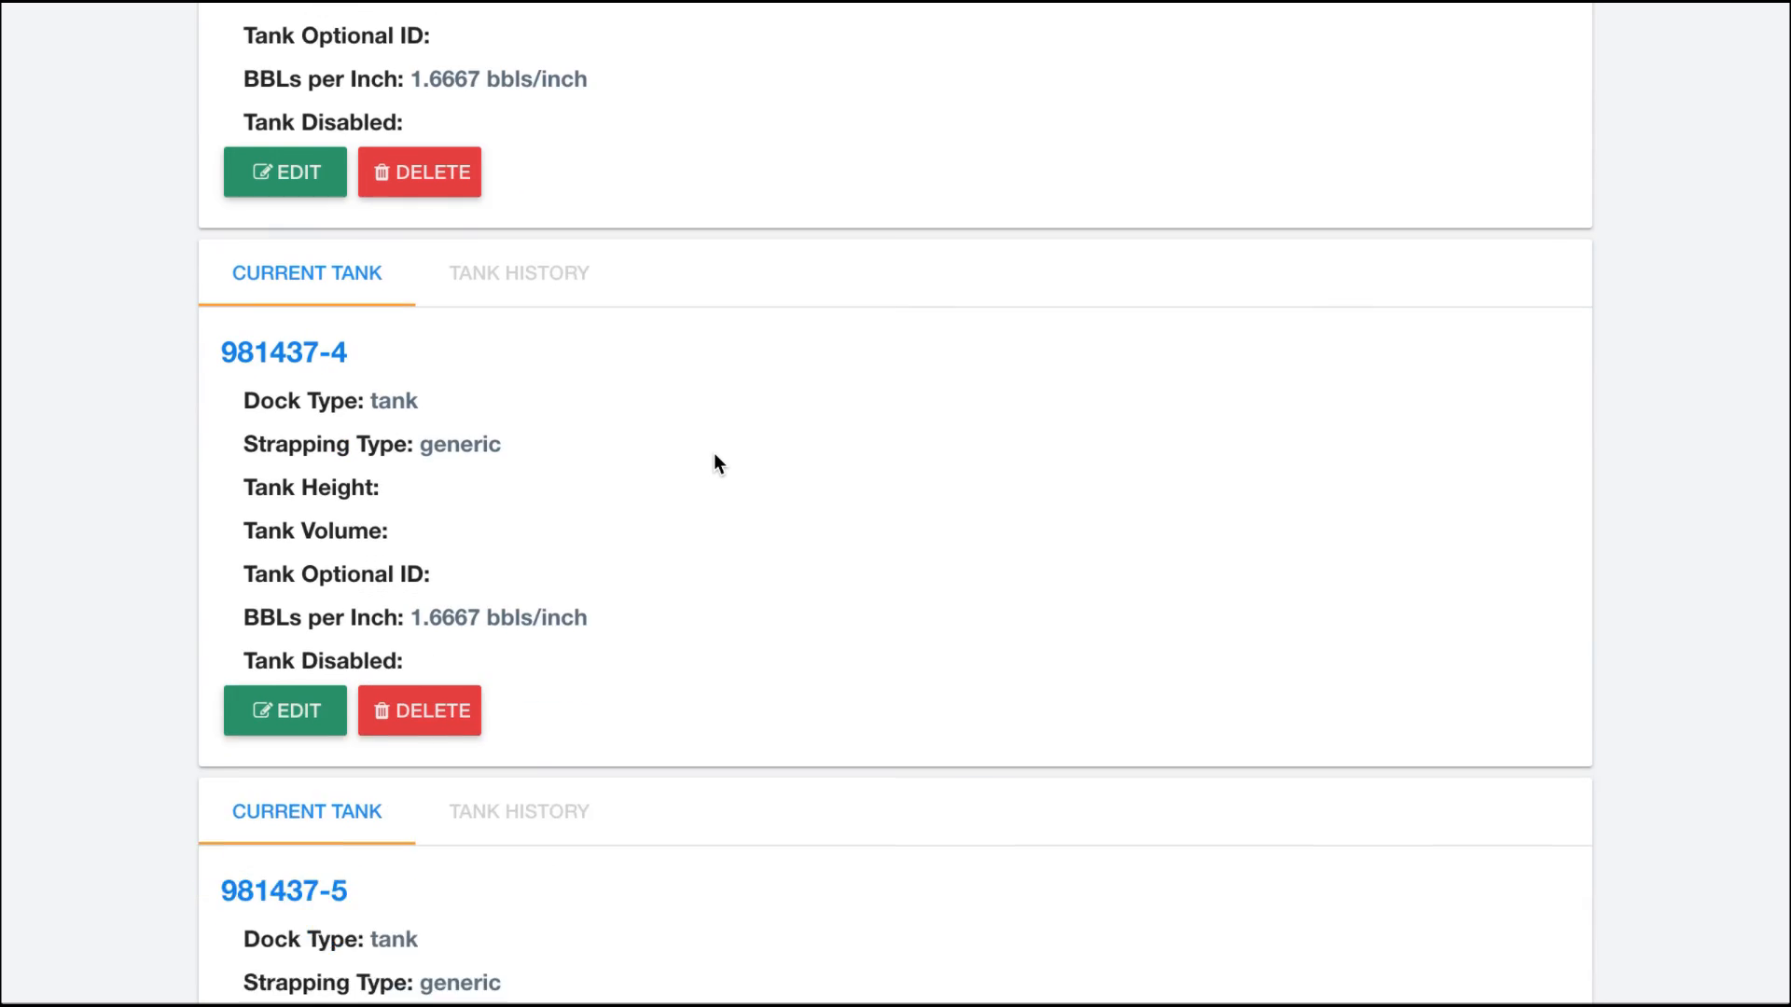
scroll(714, 463, "up", 10)
left_click(371, 161)
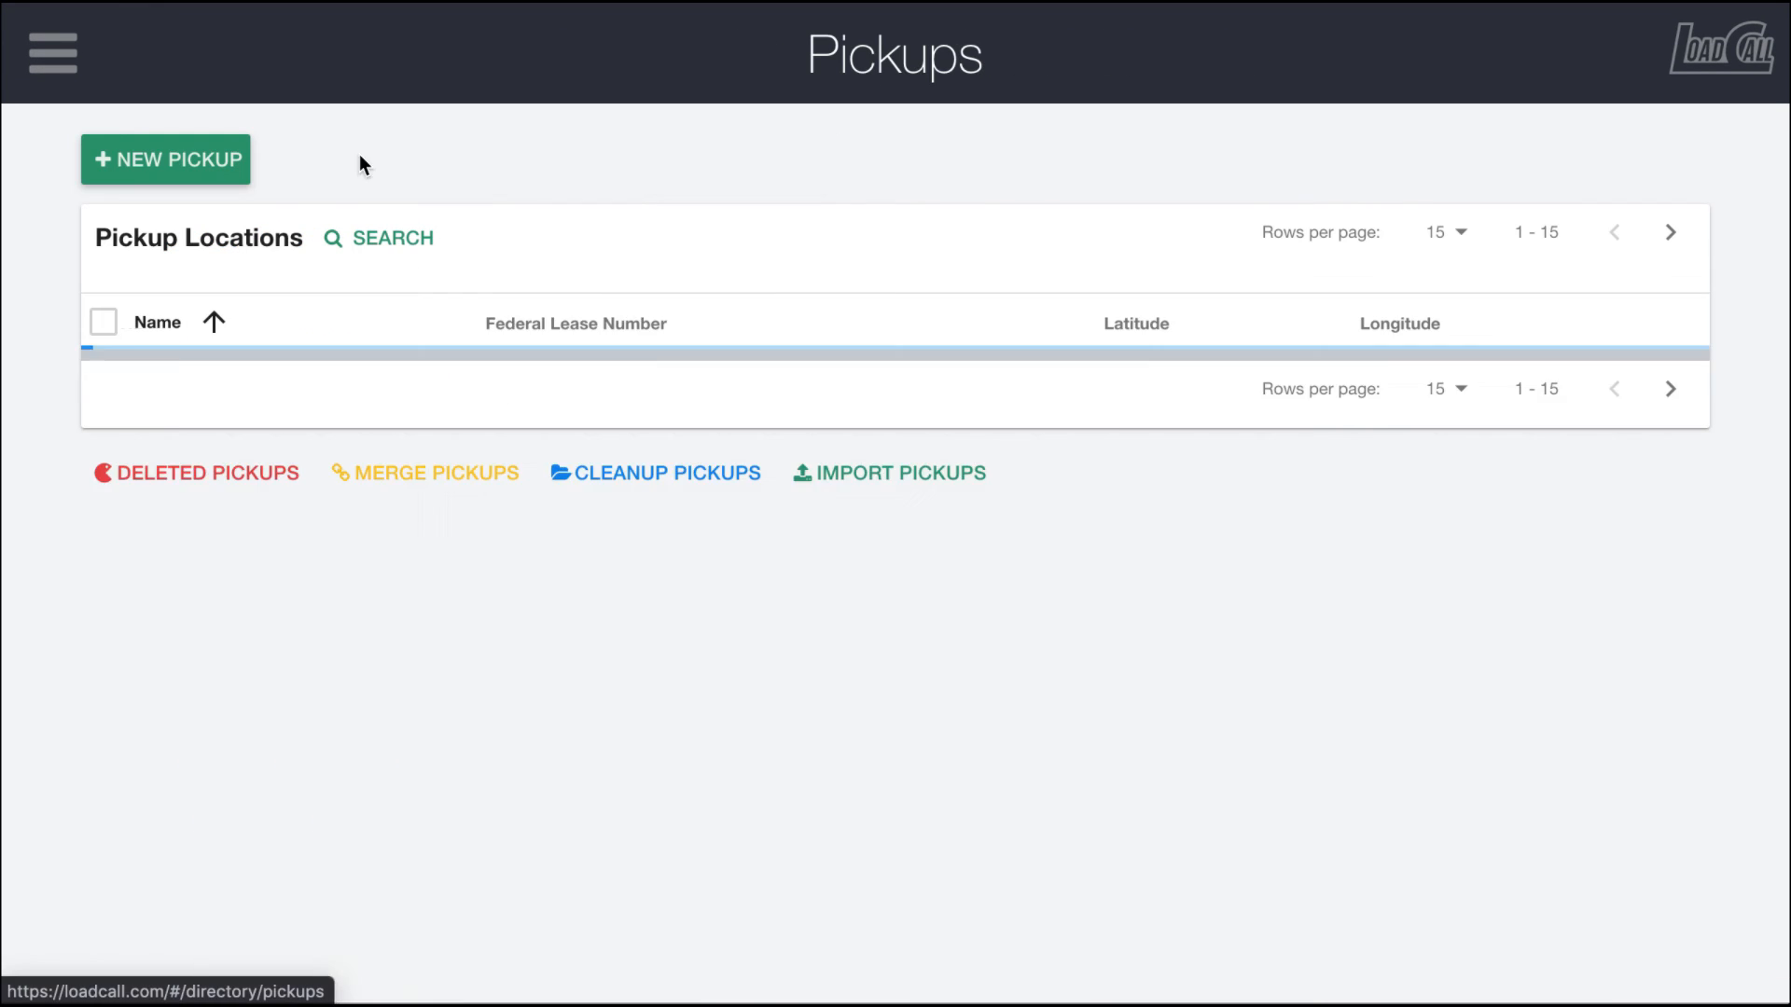
Step: Open the map for ABINGTON 645, inspect a marker and examine it in satellite view
left_click(1665, 378)
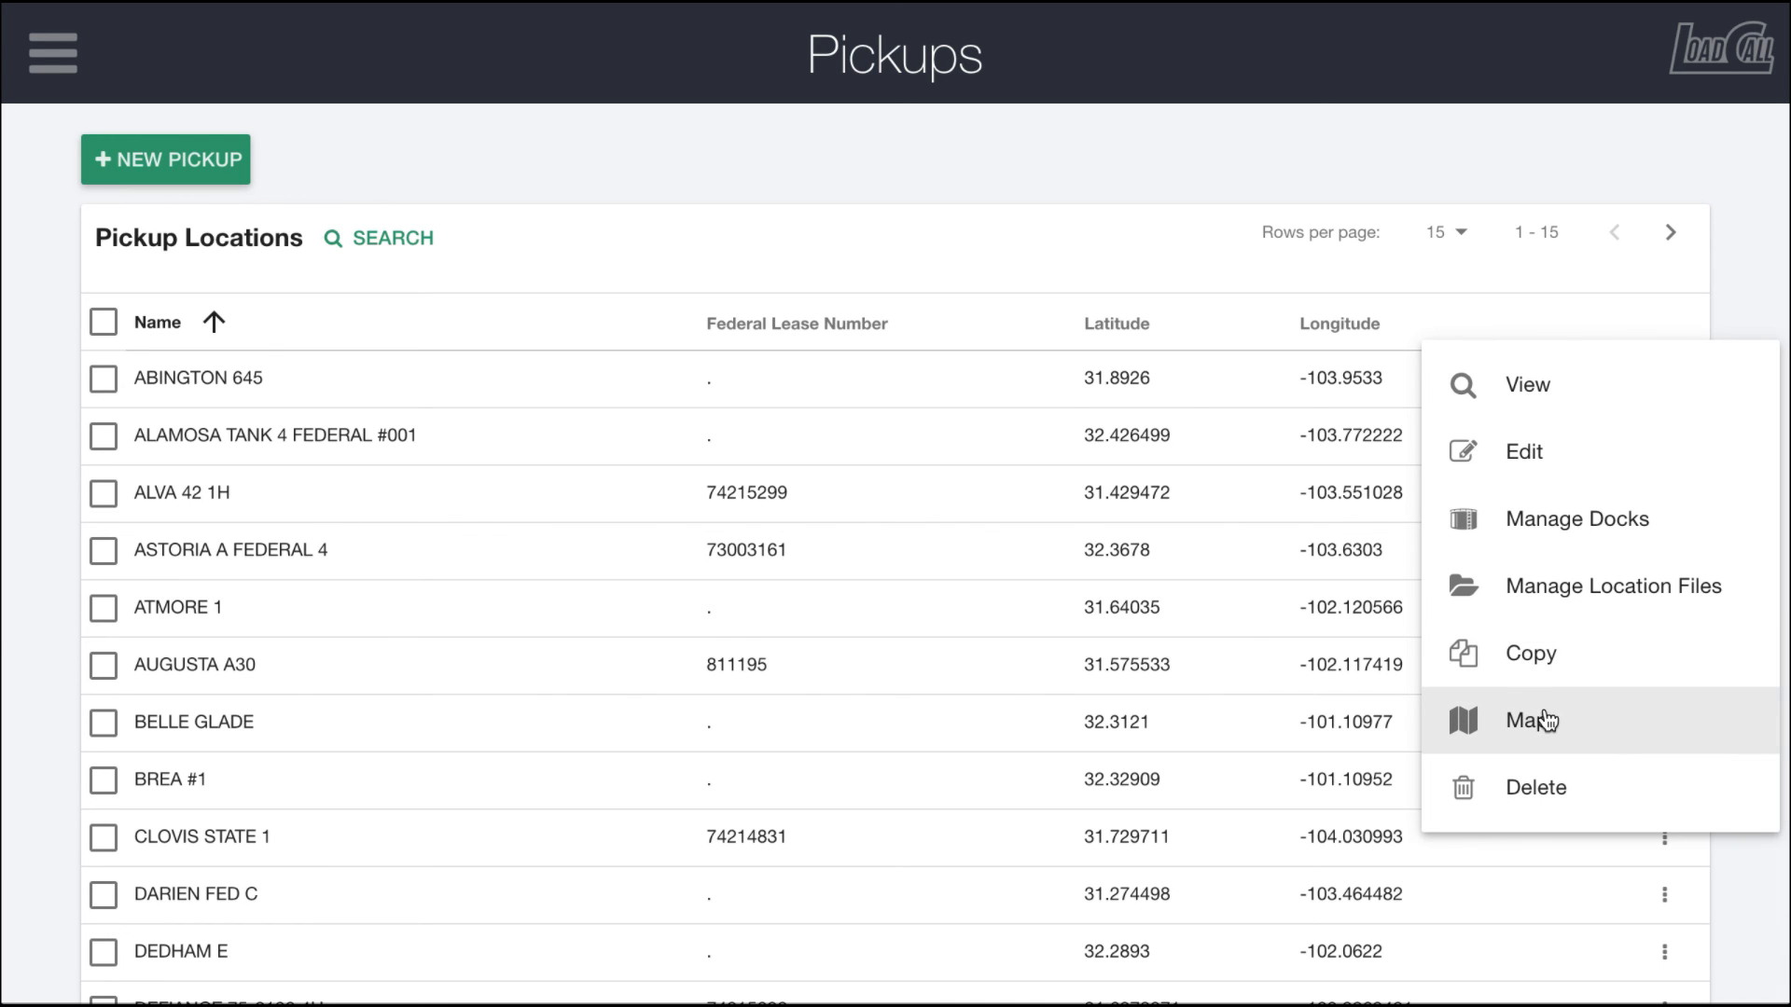
left_click(1545, 720)
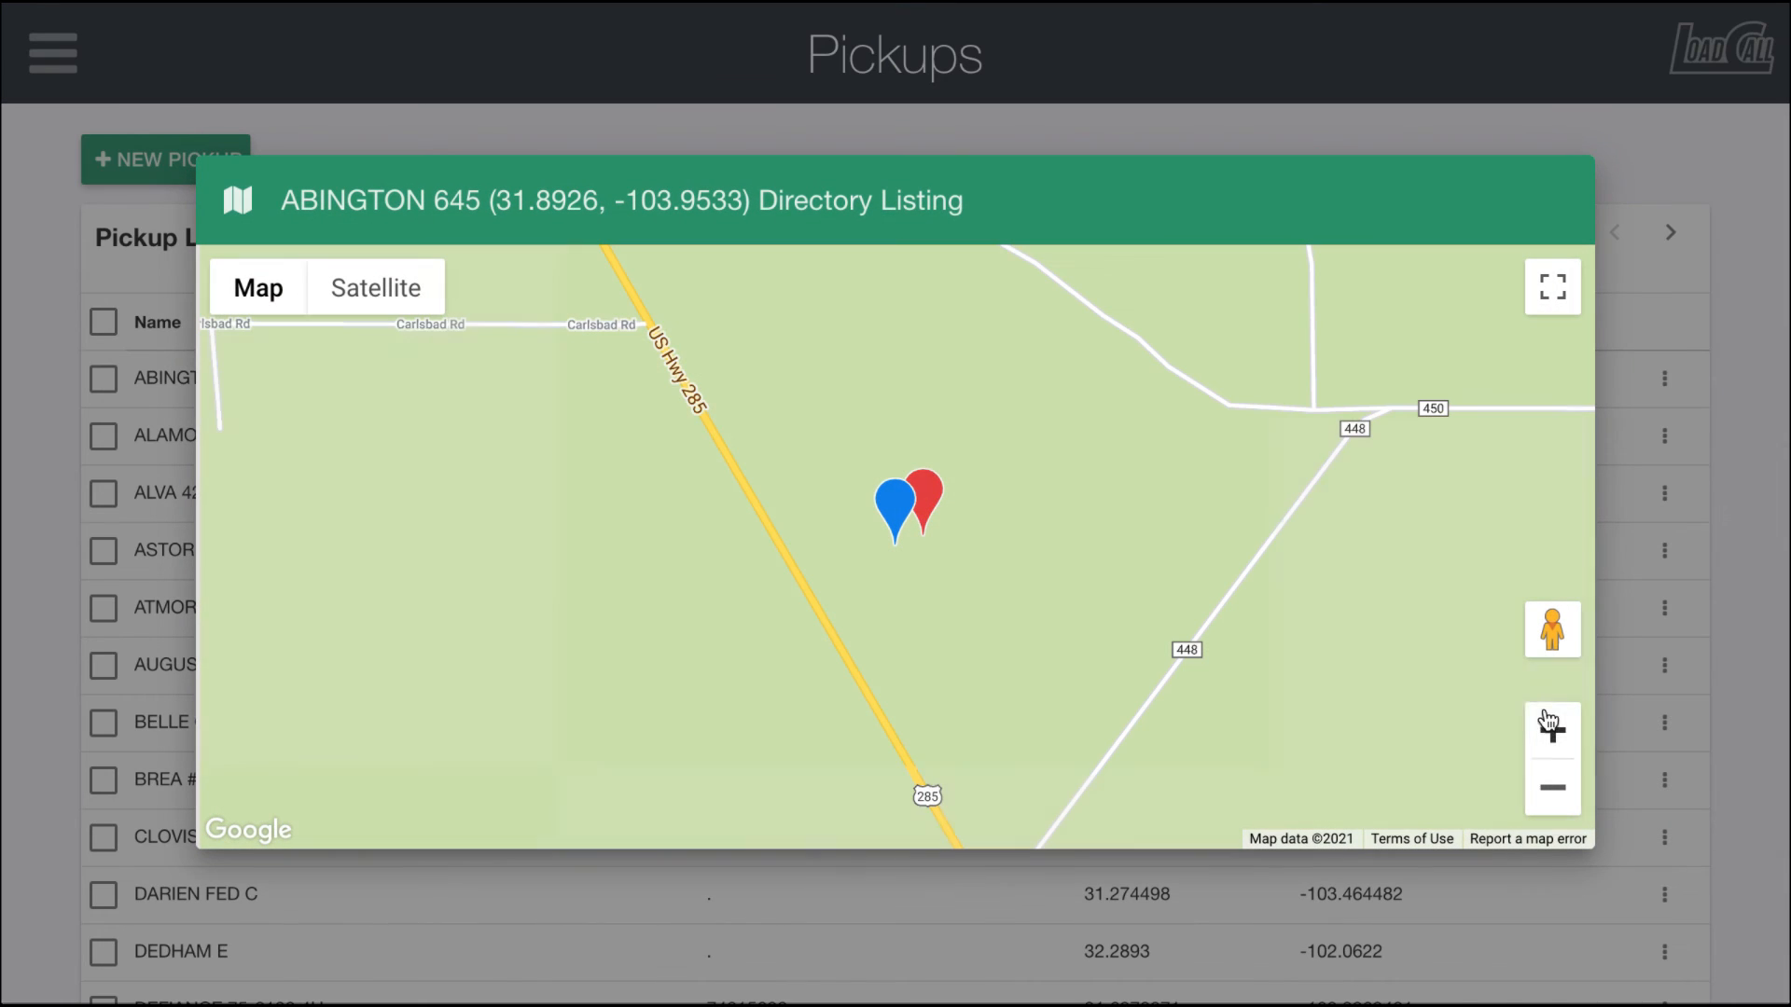
left_click(929, 496)
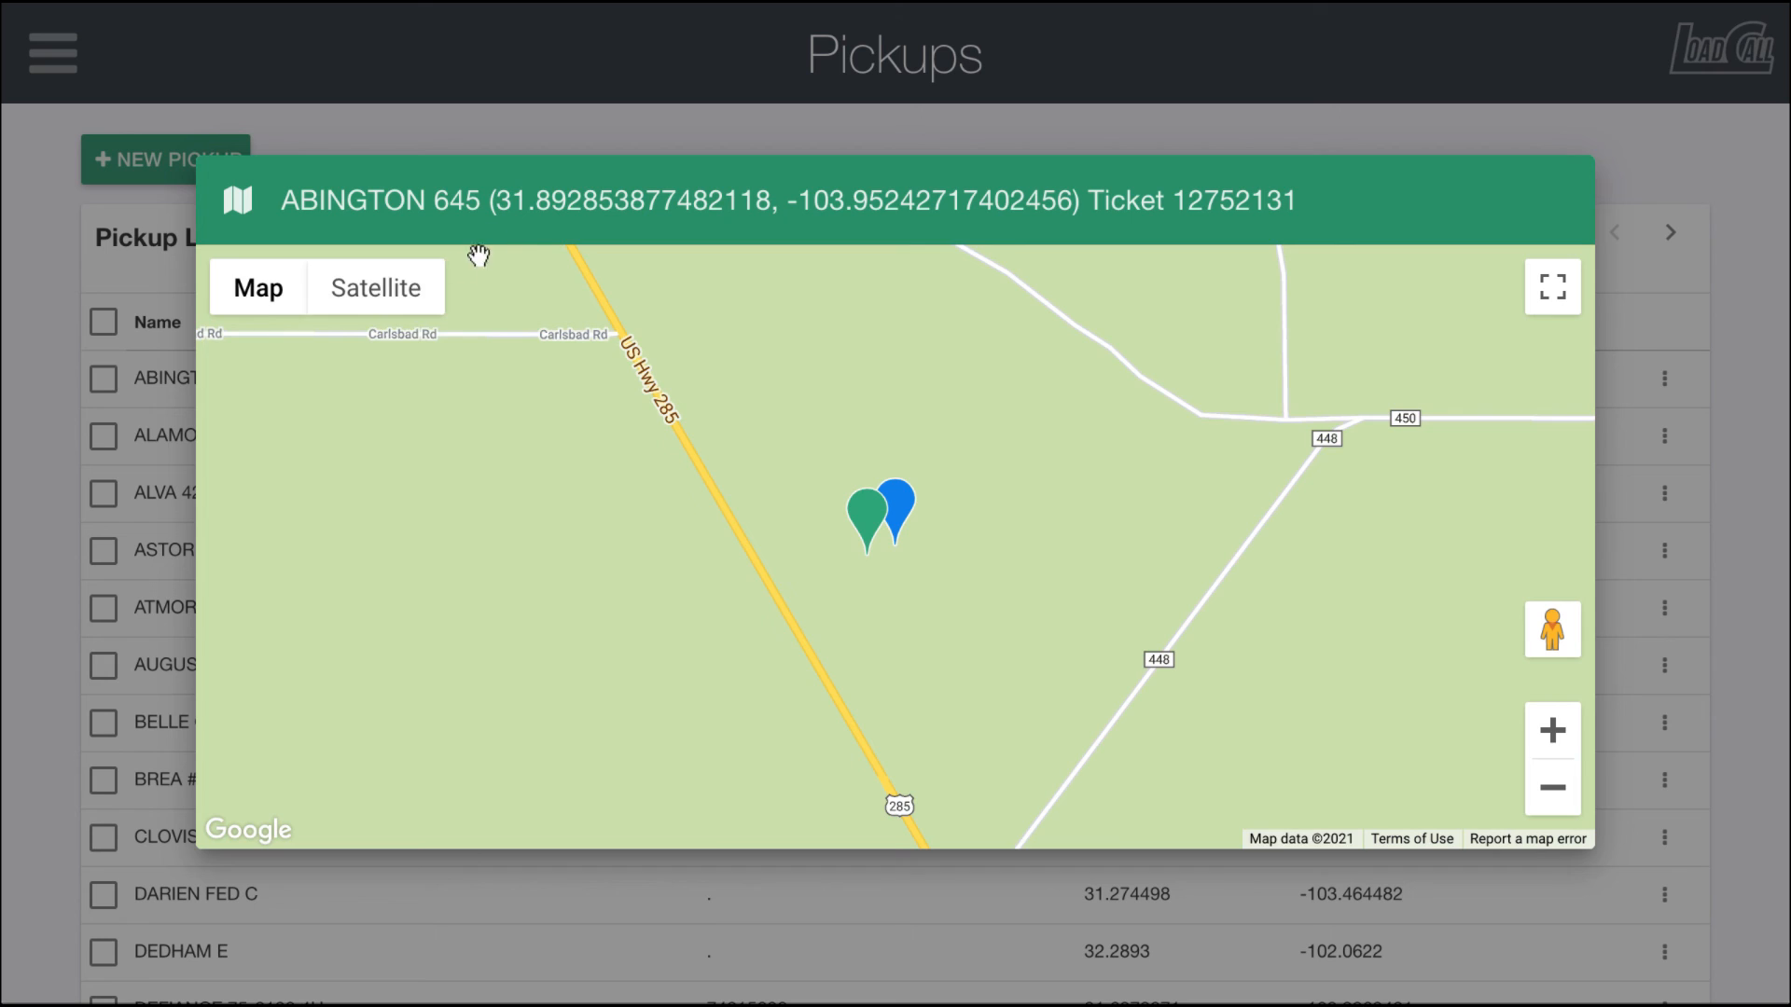
left_click(396, 289)
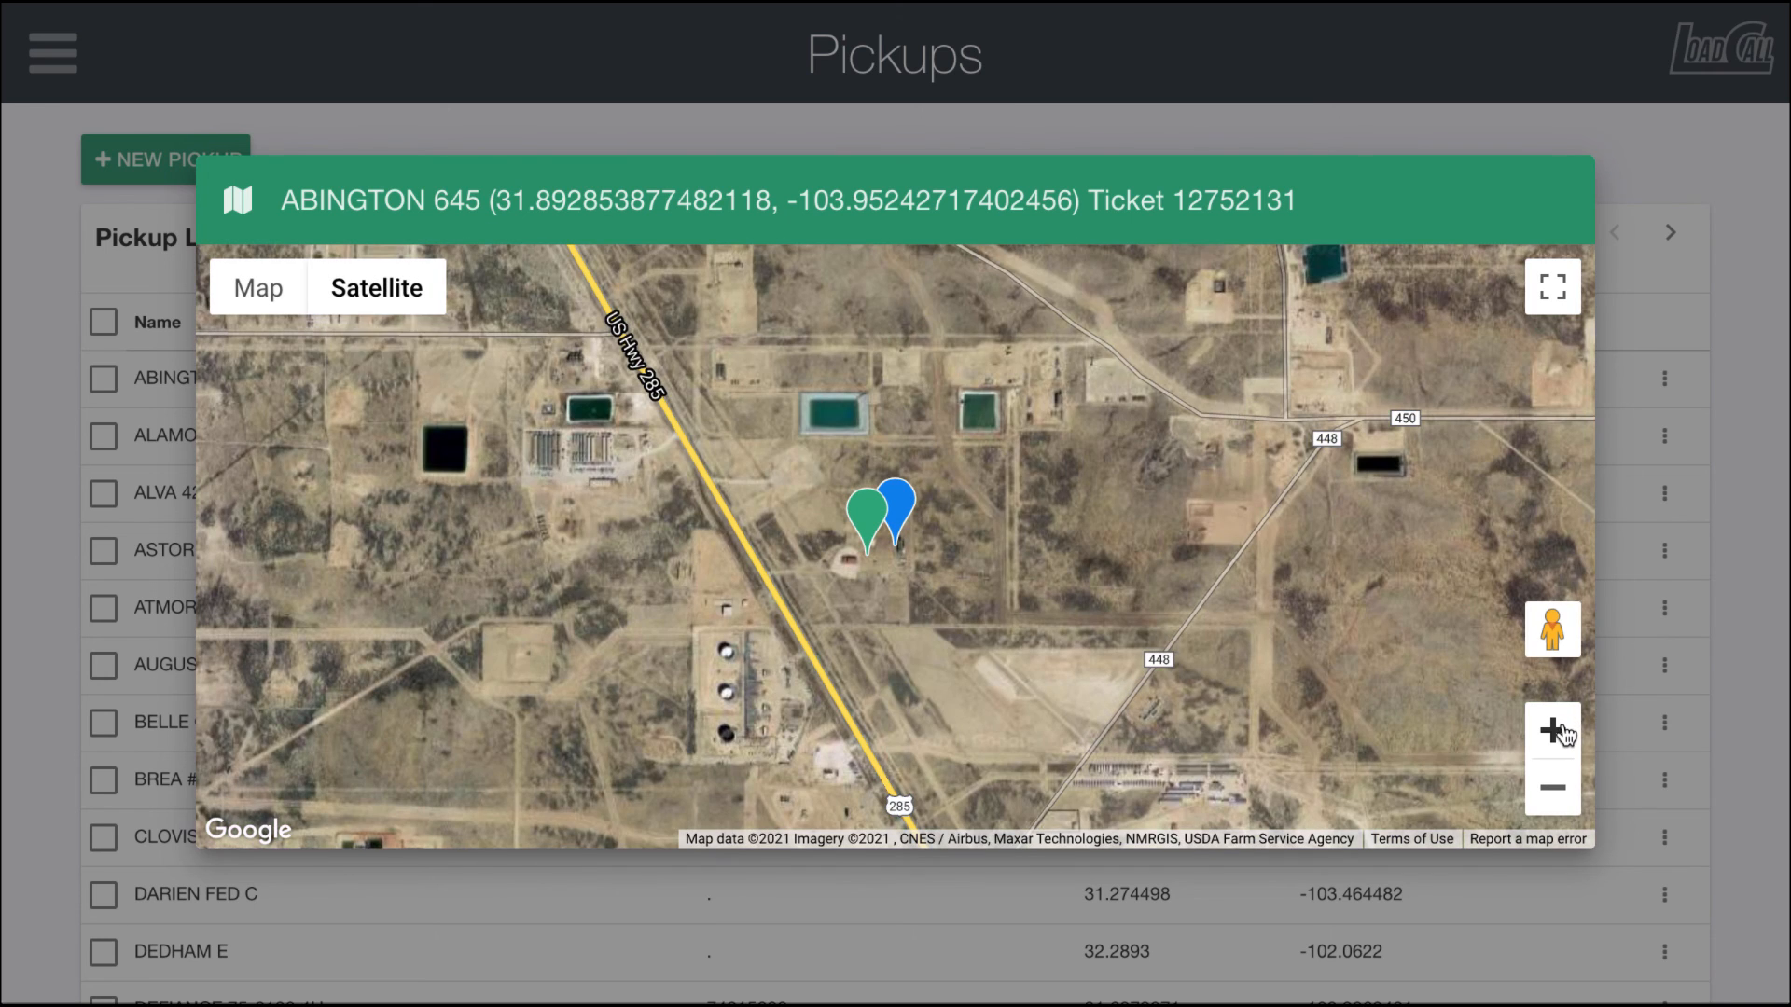
left_click(1552, 730)
left_click(1552, 730)
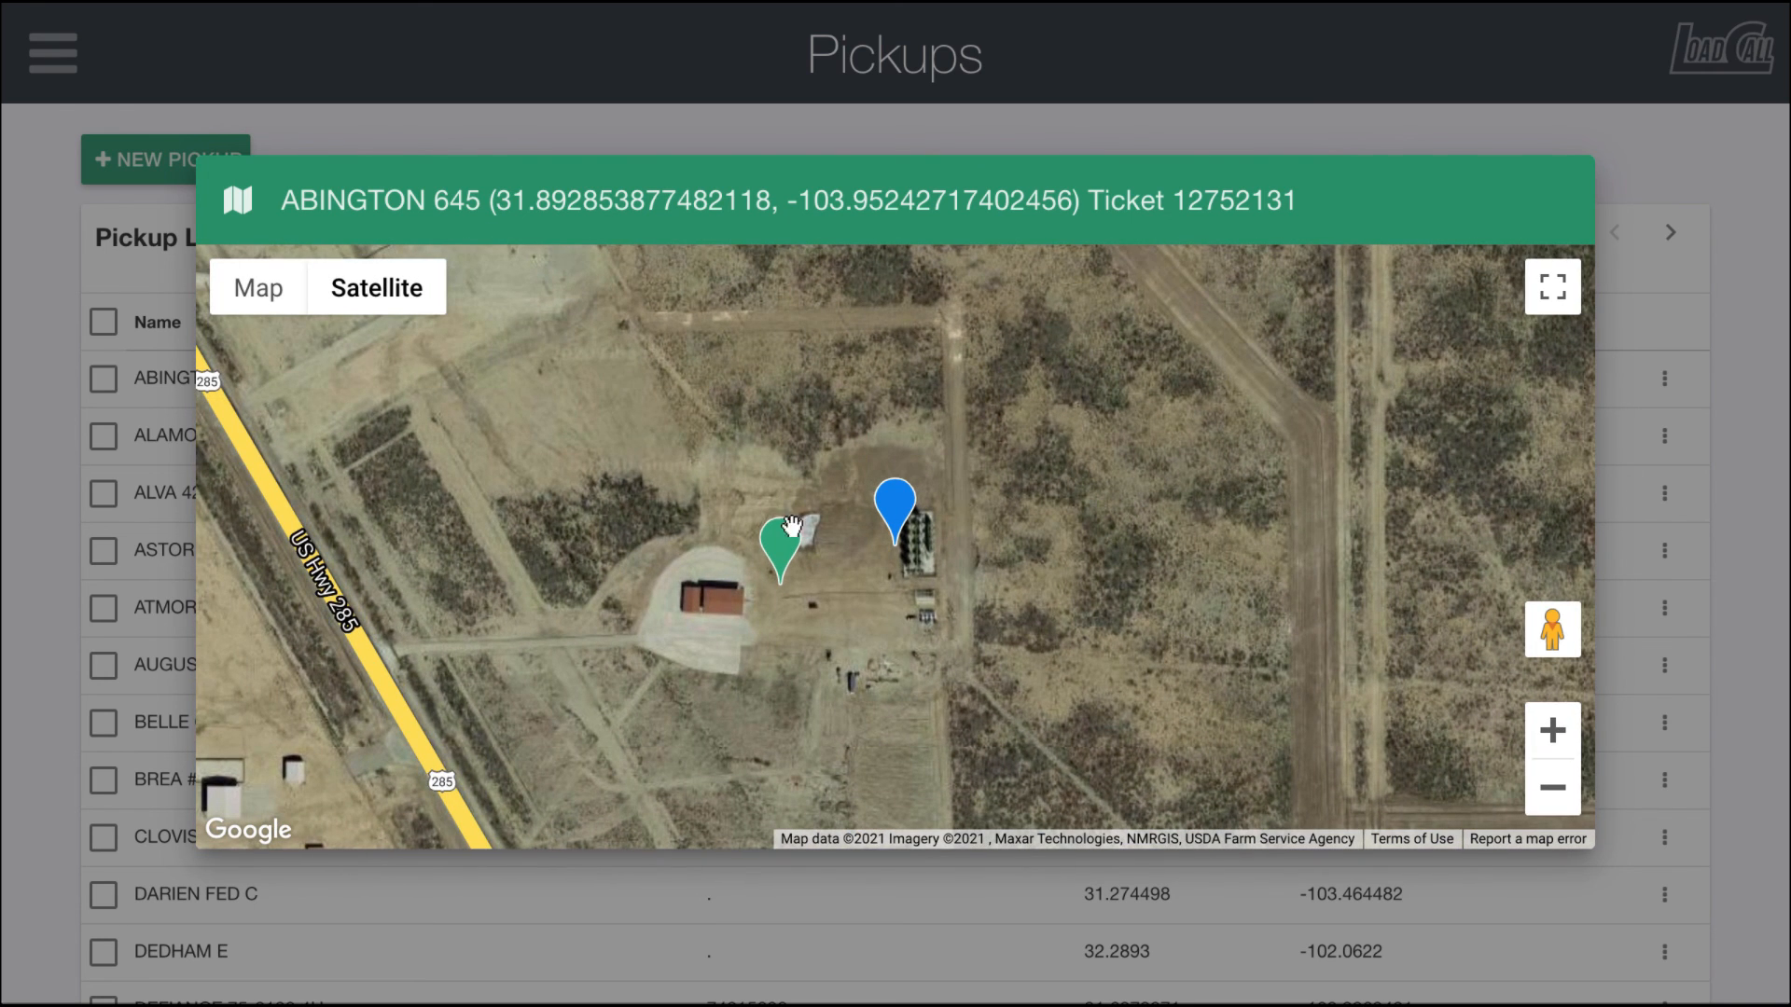
left_click(1552, 788)
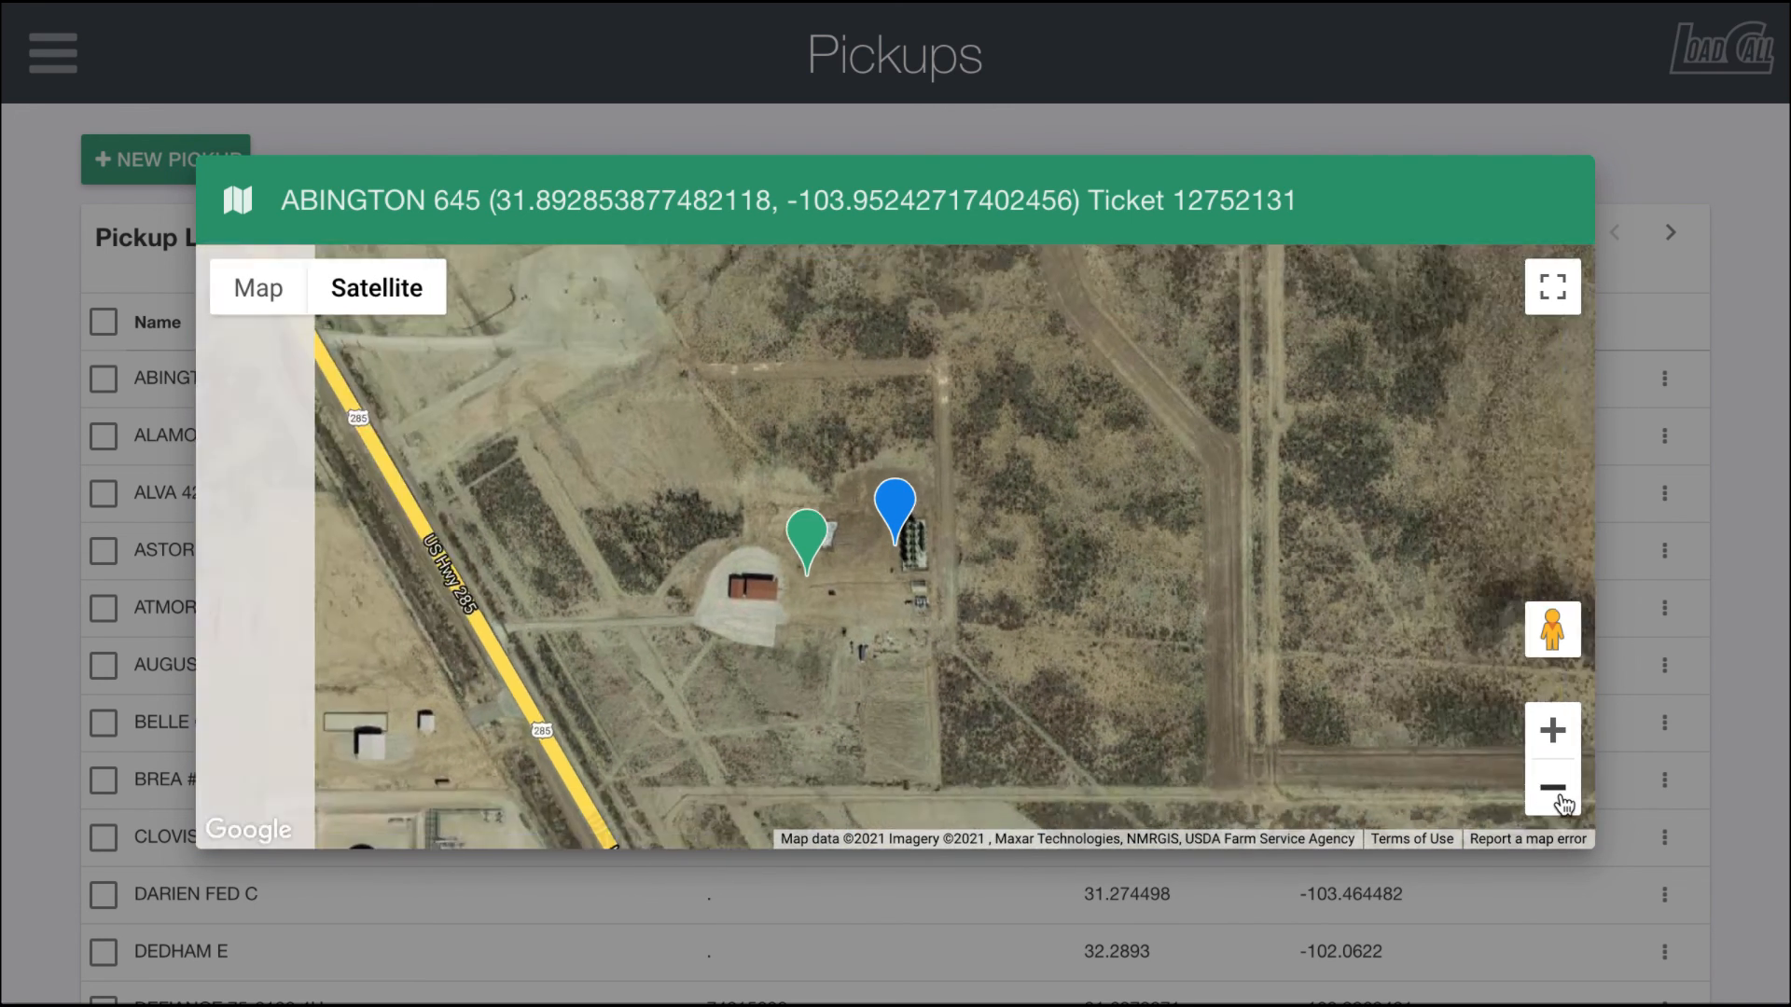
Step: Zoom out the ABINGTON 645 map and inspect its pickup and ticket location markers
left_click(1552, 788)
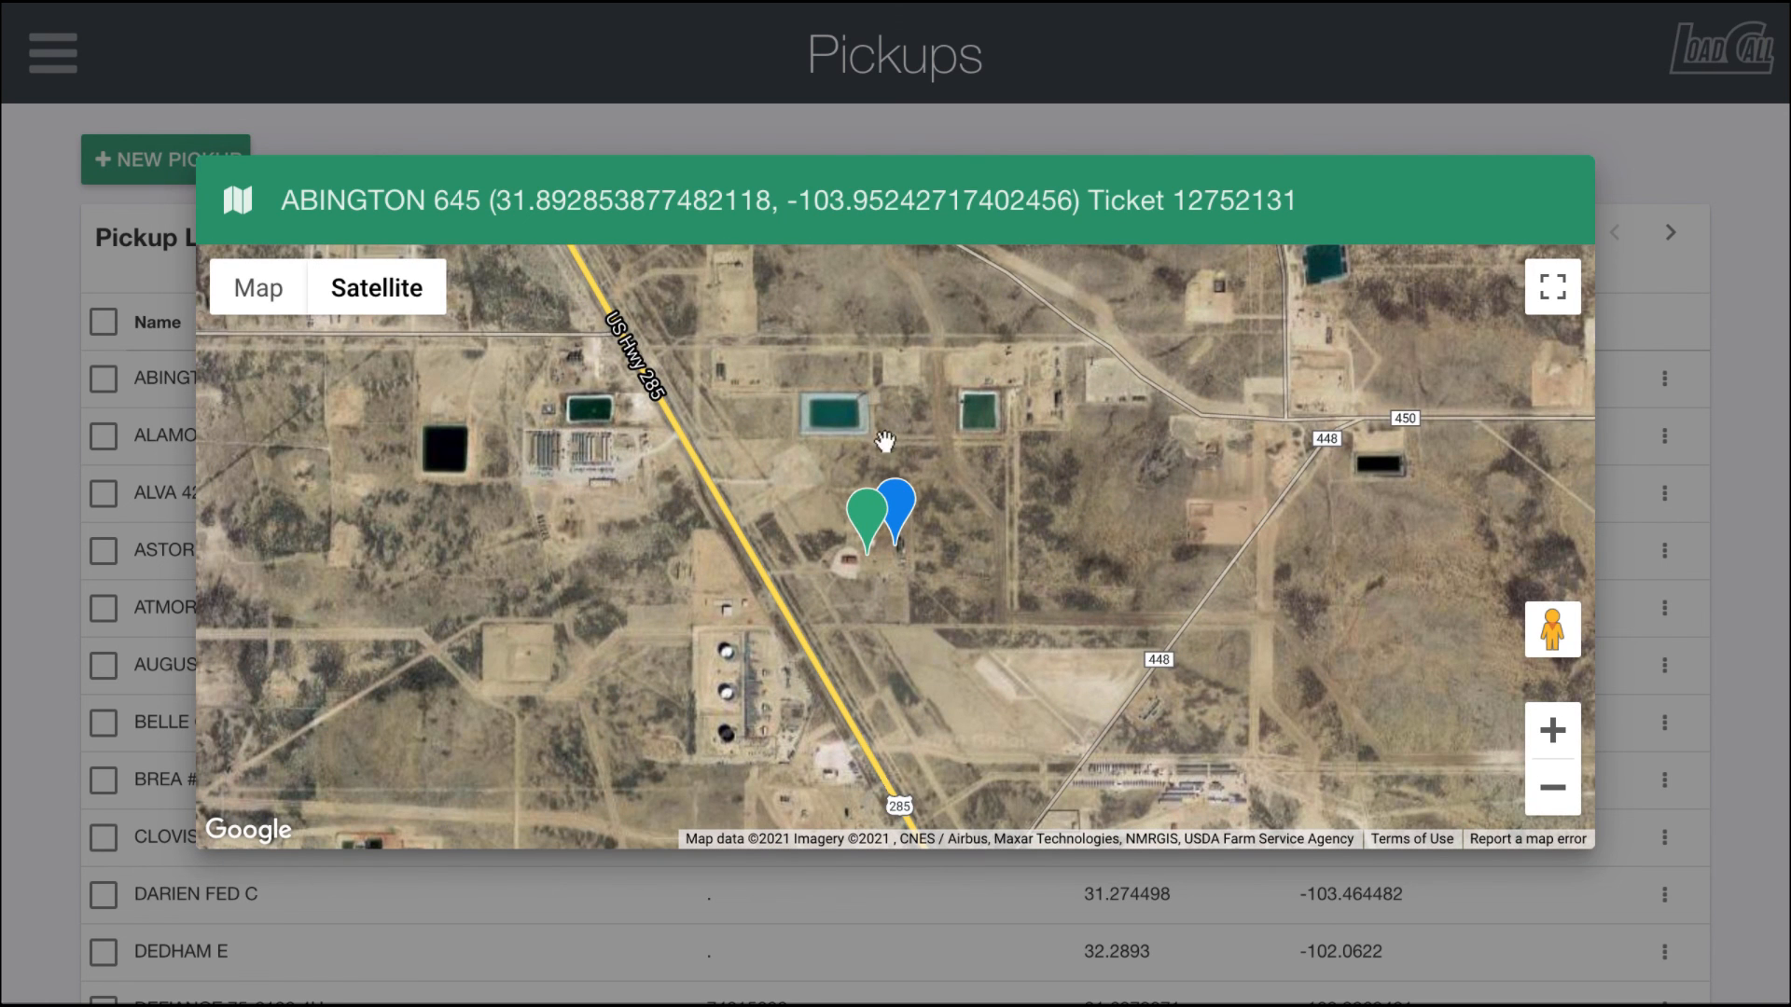
left_click(866, 517)
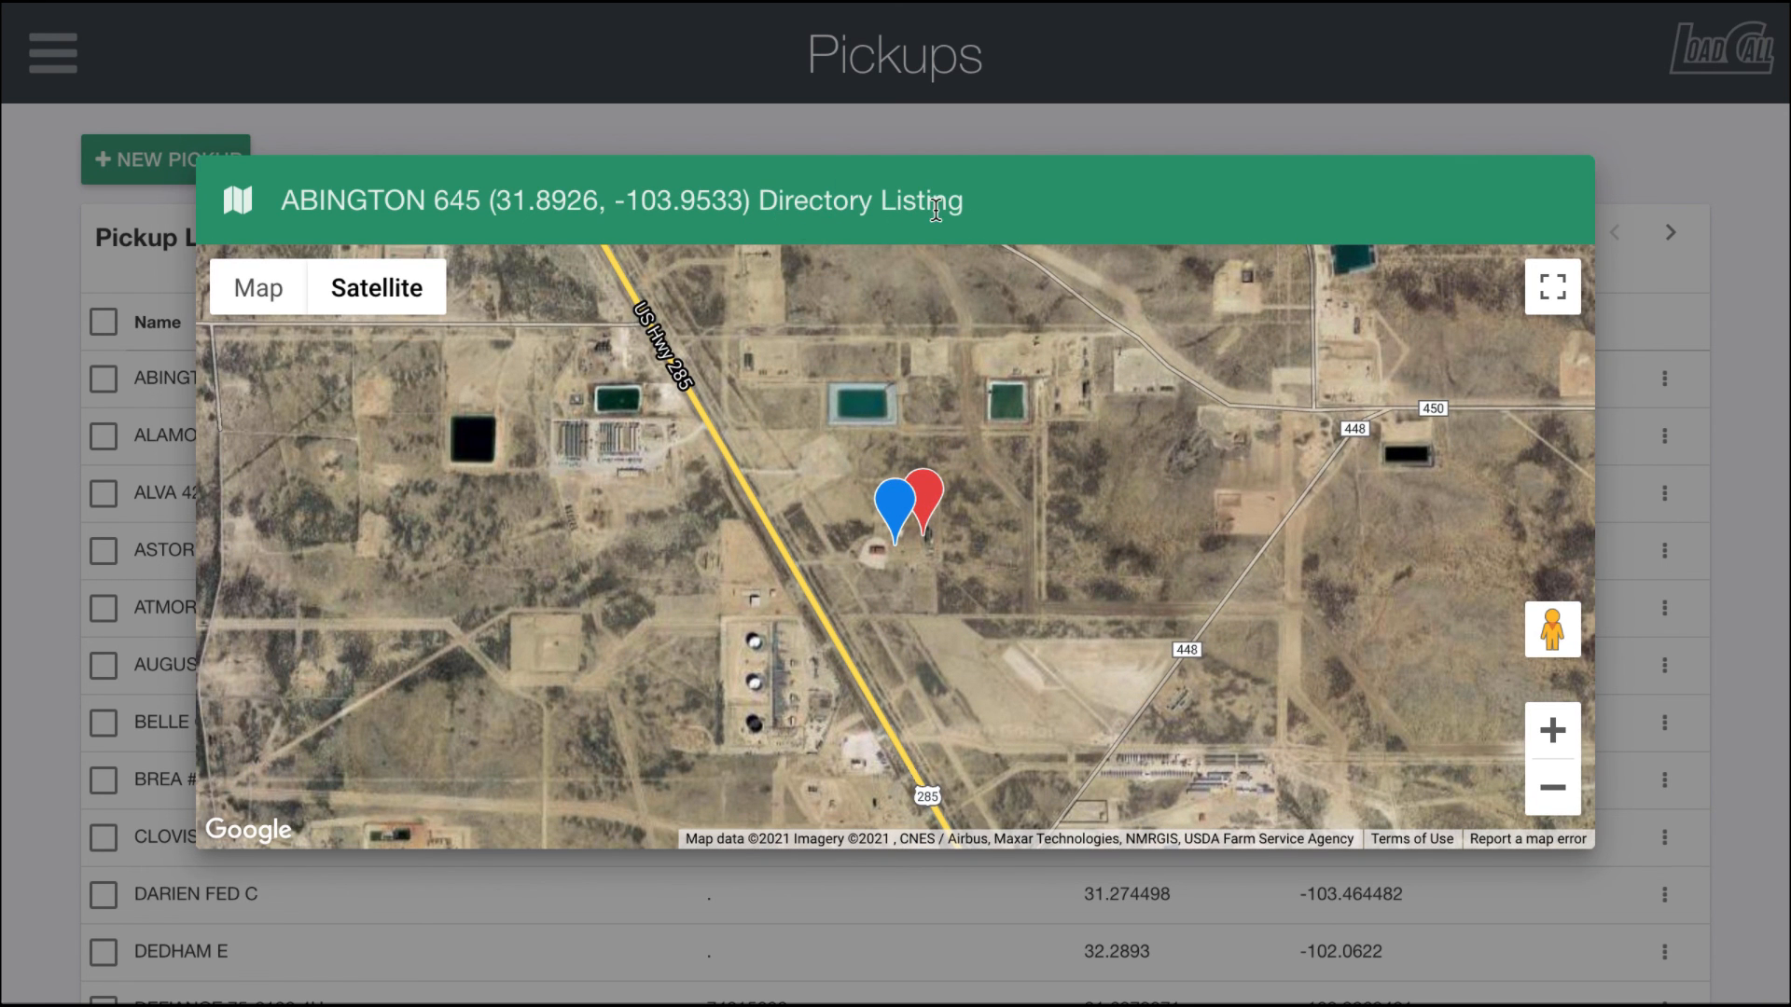
left_click(932, 484)
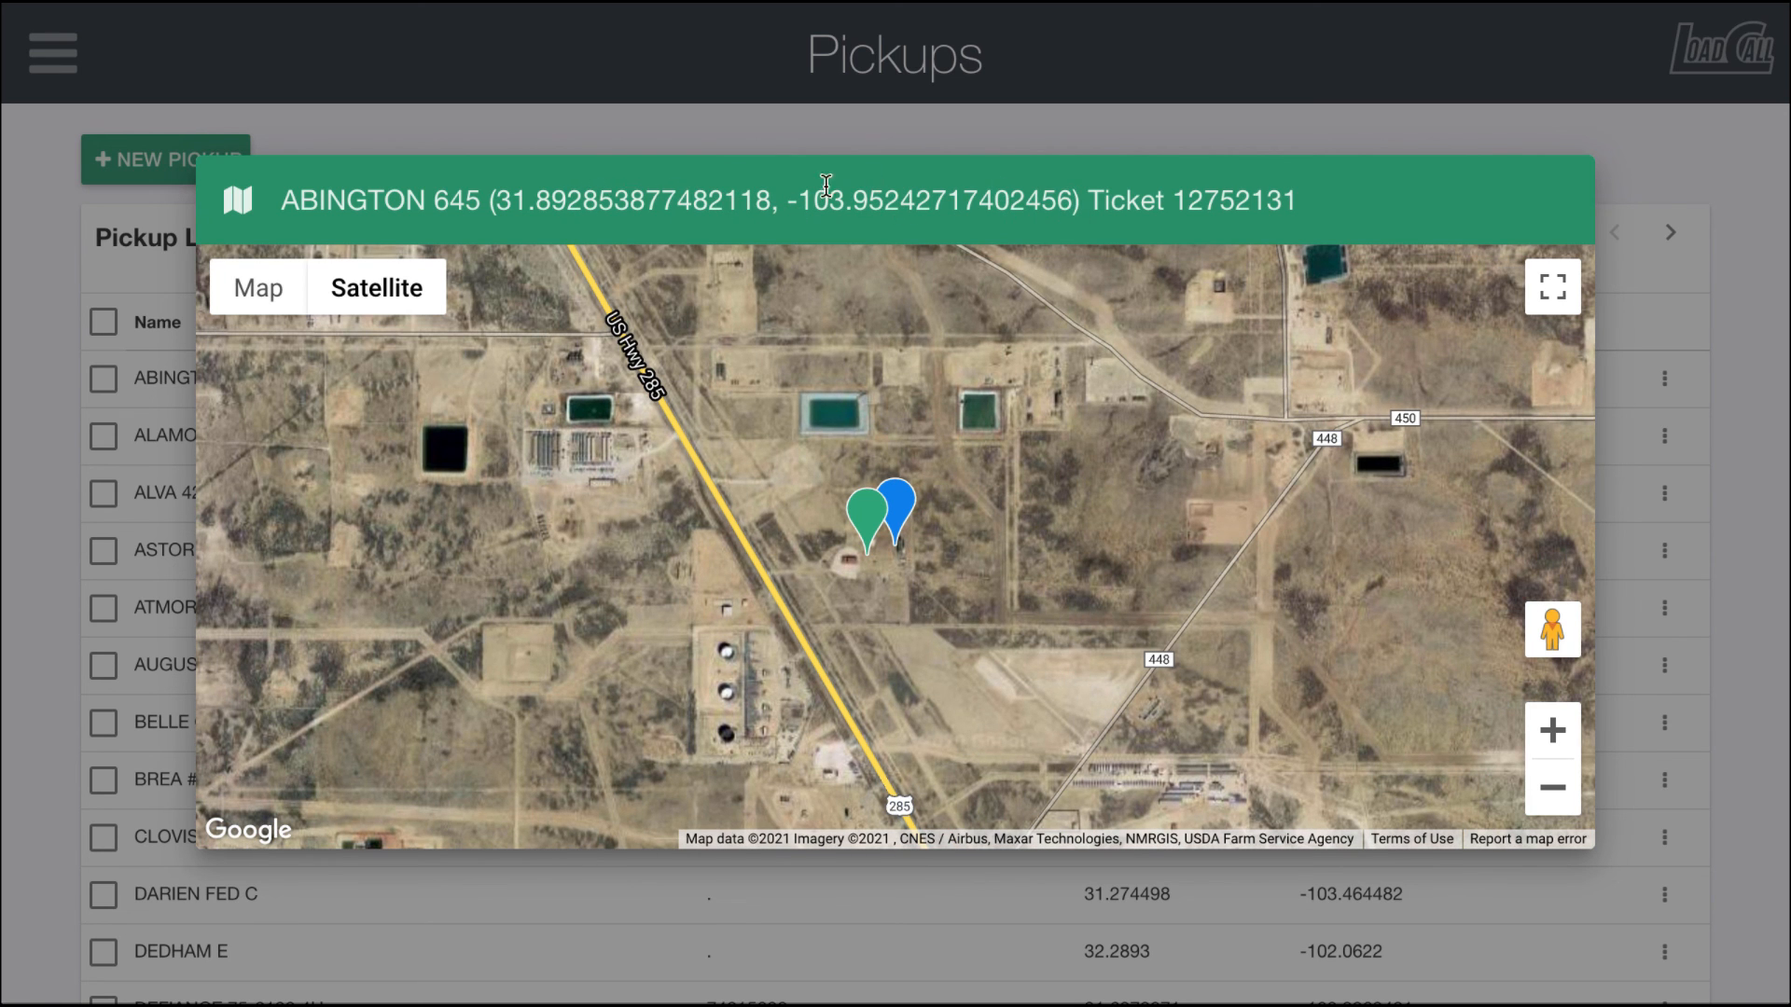
Step: Close the map and review the action menu options for ABINGTON 645 without choosing one
left_click(831, 121)
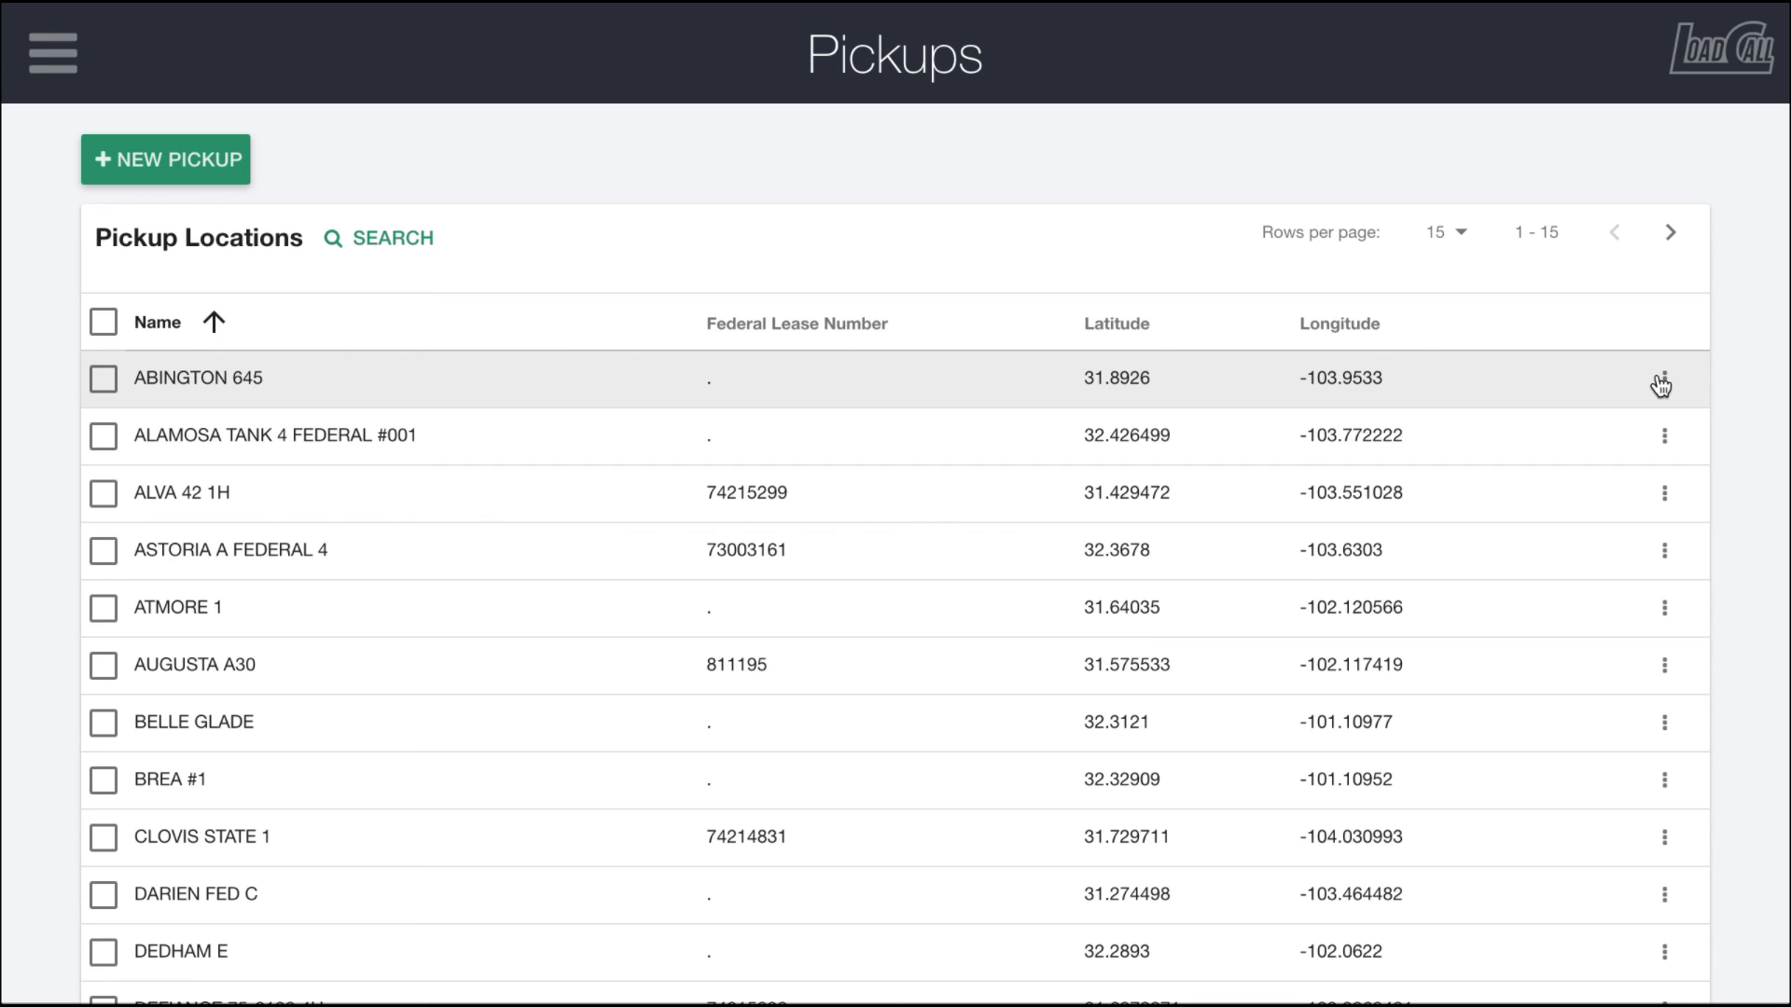
left_click(1663, 382)
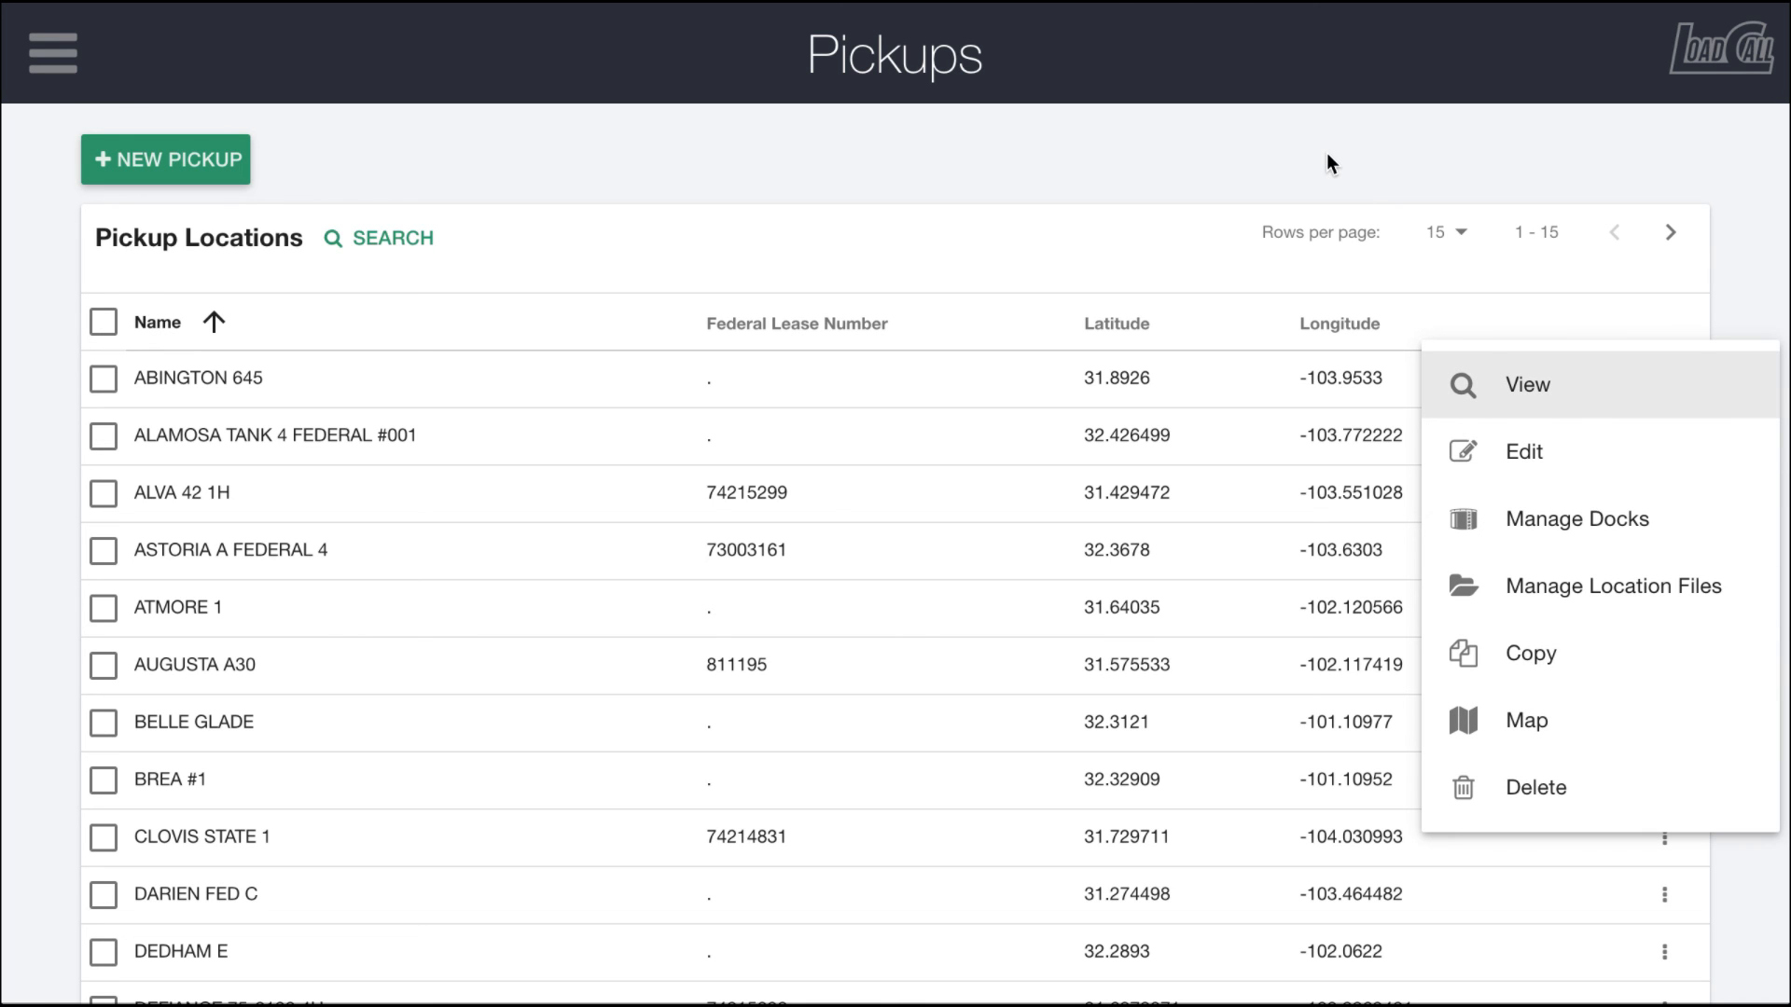
left_click(1440, 164)
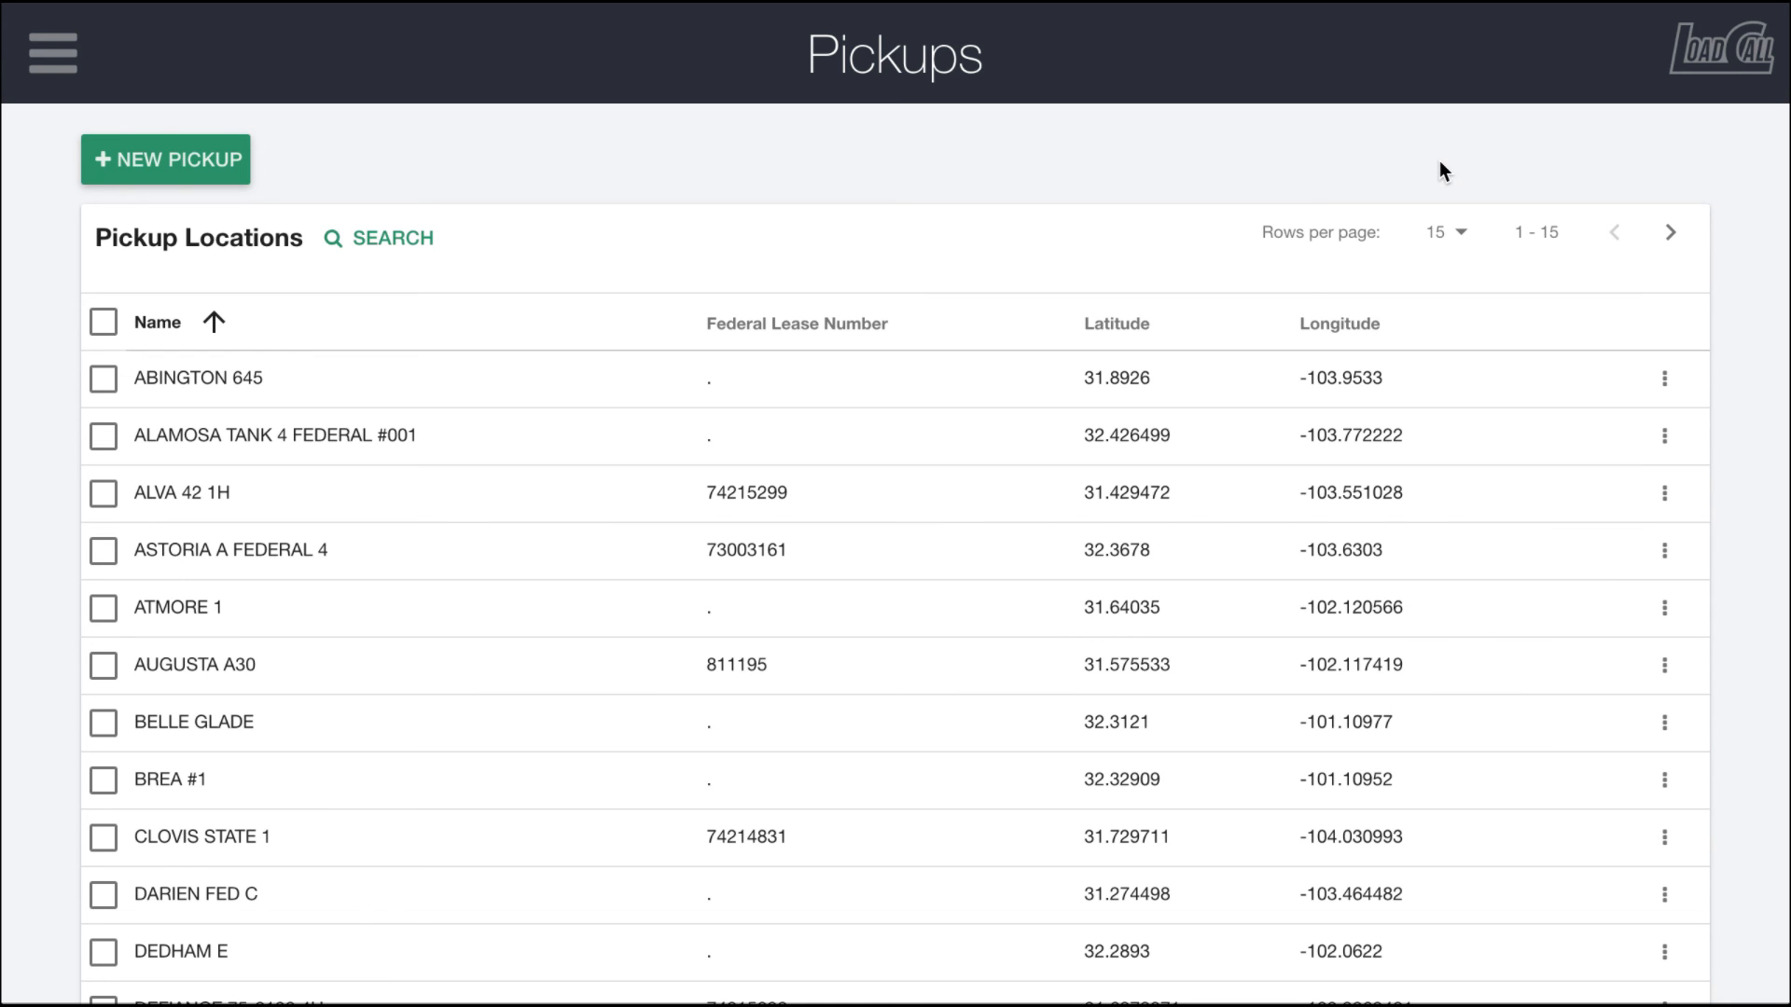